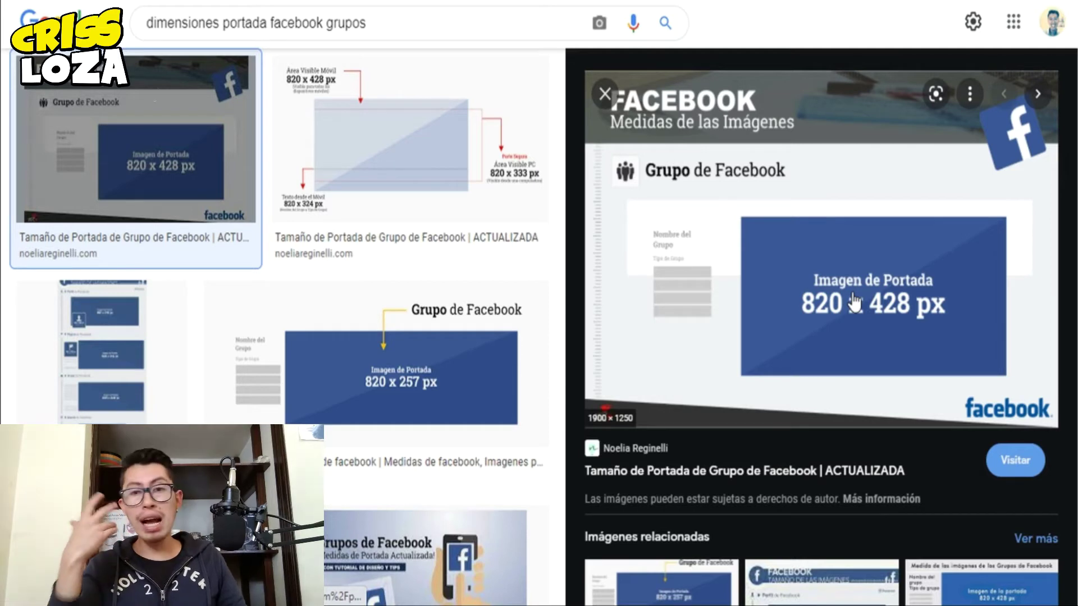
# - Preview the 820 x 257 and 820 x 428 cover size images in the Google results
pyautogui.click(438, 400)
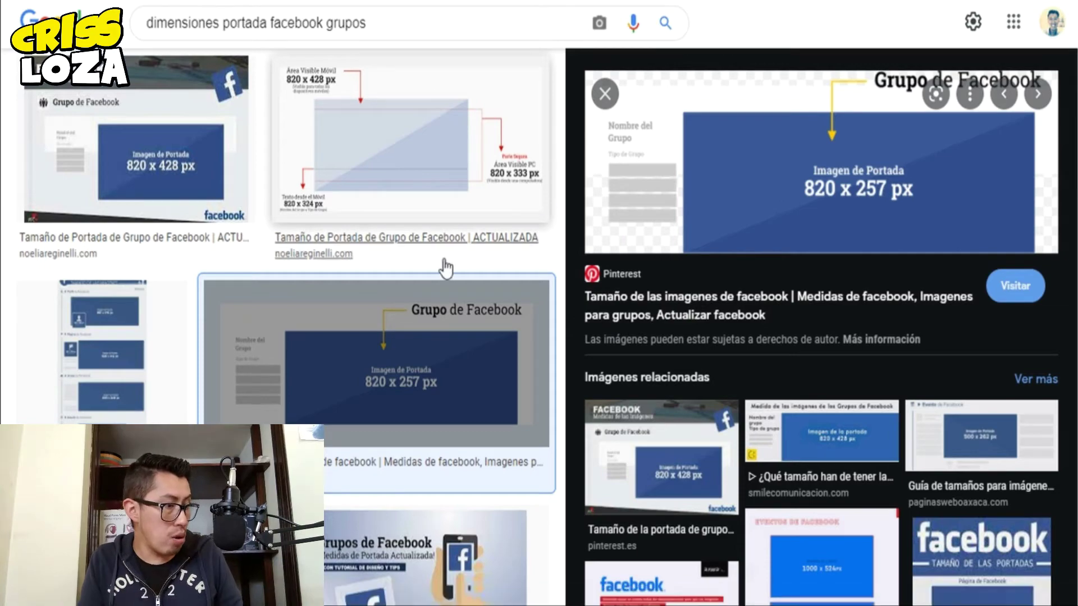
pyautogui.scroll(3, 446, 264)
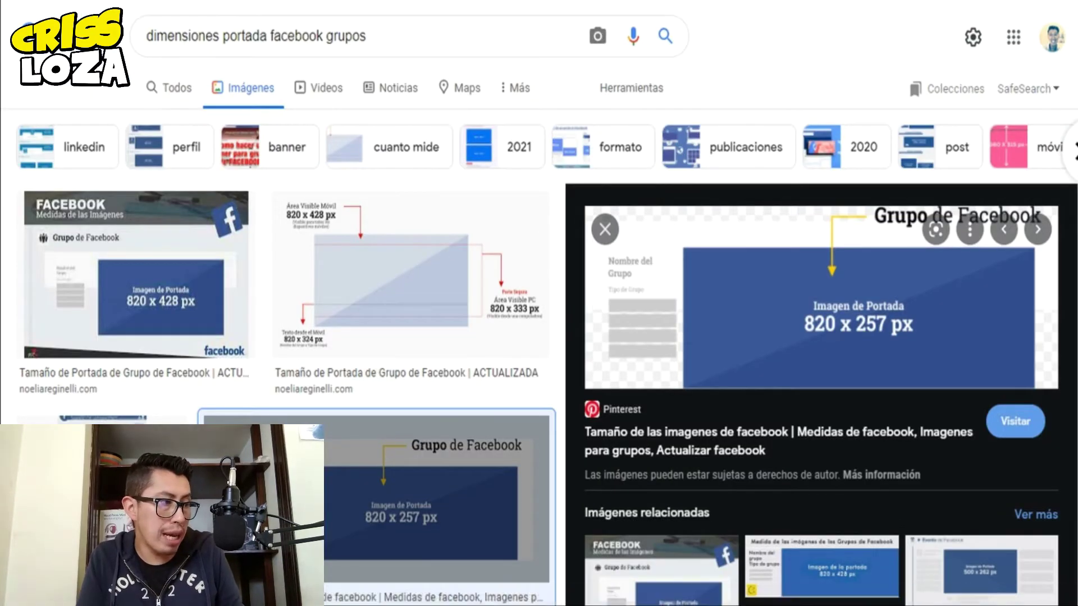
pyautogui.click(134, 269)
pyautogui.scroll(3, 304, 168)
# - Show all results and highlight the recommended 1.640 x 856 group cover size
pyautogui.click(168, 87)
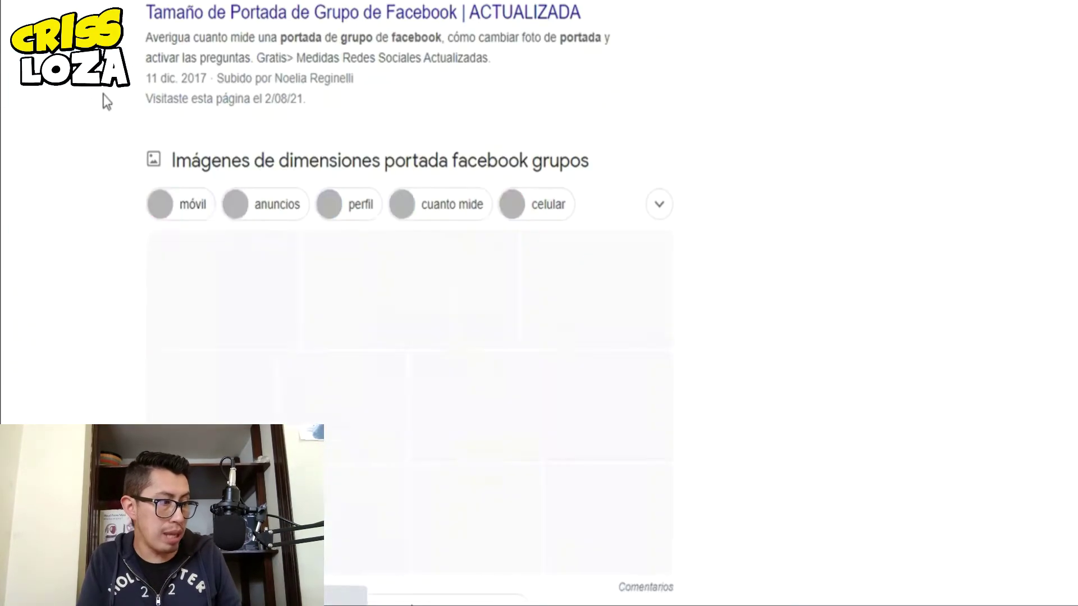
pyautogui.moveTo(145, 199); pyautogui.dragTo(203, 200)
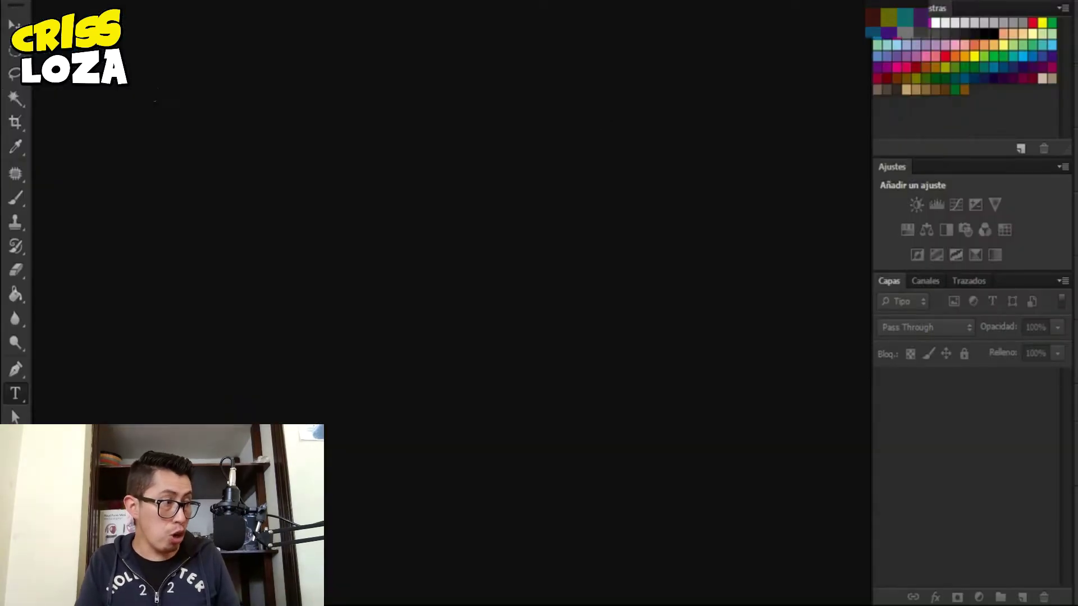
pyautogui.hotkey('alt', 'a')
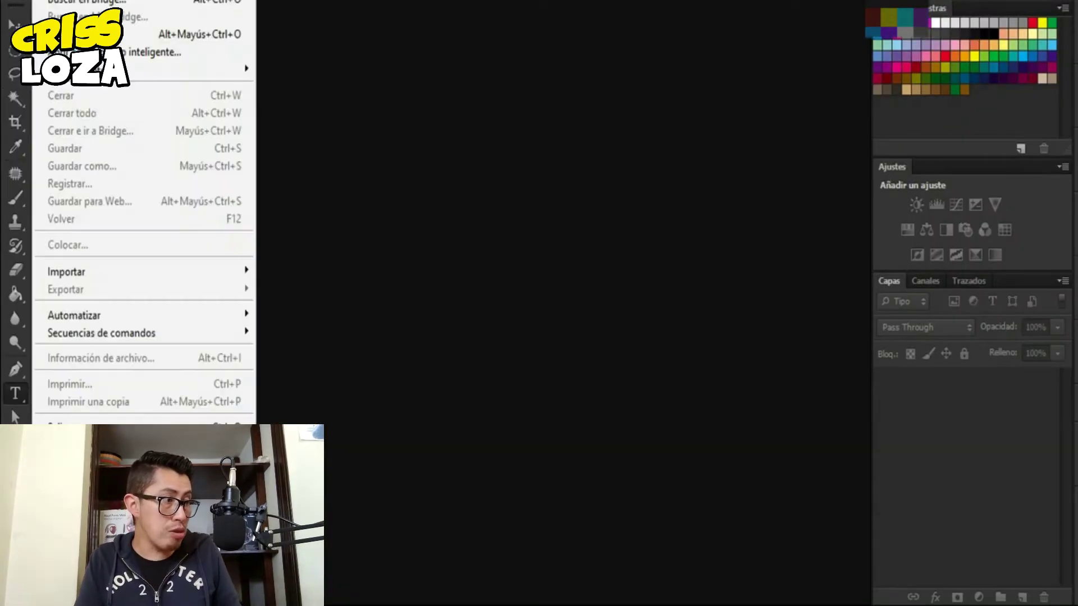
# - Start a new document and set its width to 1641 pixels, checking the recommended width
pyautogui.press('n')
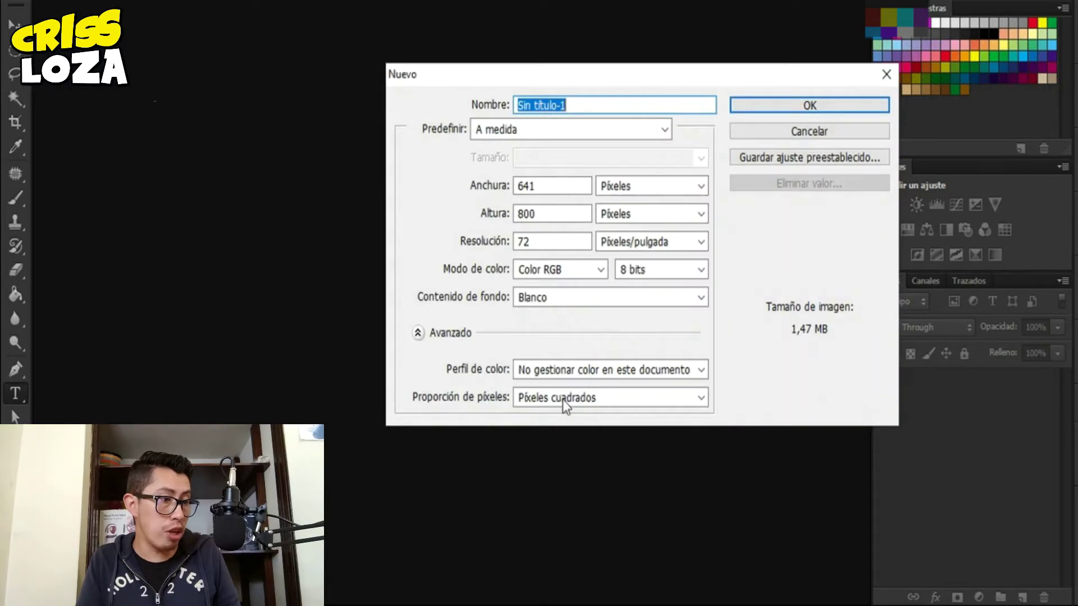
pyautogui.click(472, 572)
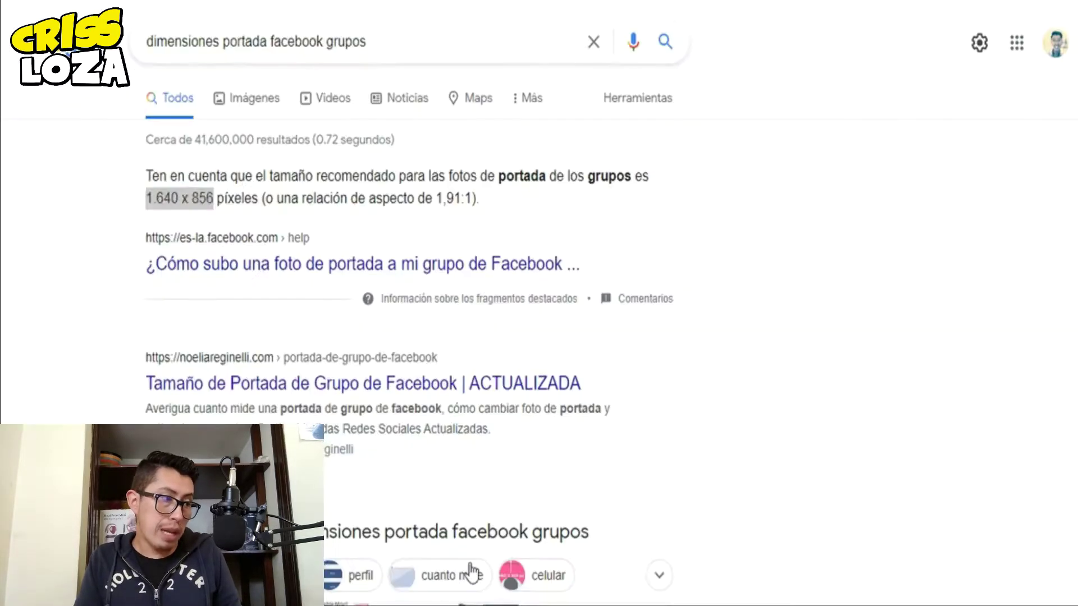
pyautogui.moveTo(147, 200); pyautogui.dragTo(175, 196)
pyautogui.hotkey('alt', 'Tab')
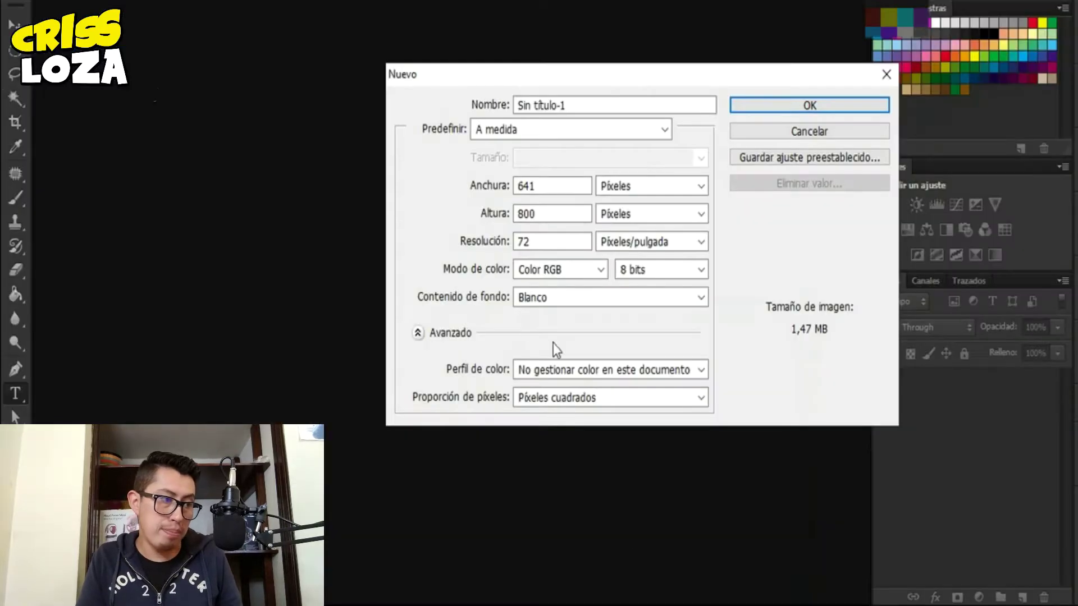
pyautogui.moveTo(553, 187); pyautogui.dragTo(409, 181)
pyautogui.press('BackSpace')
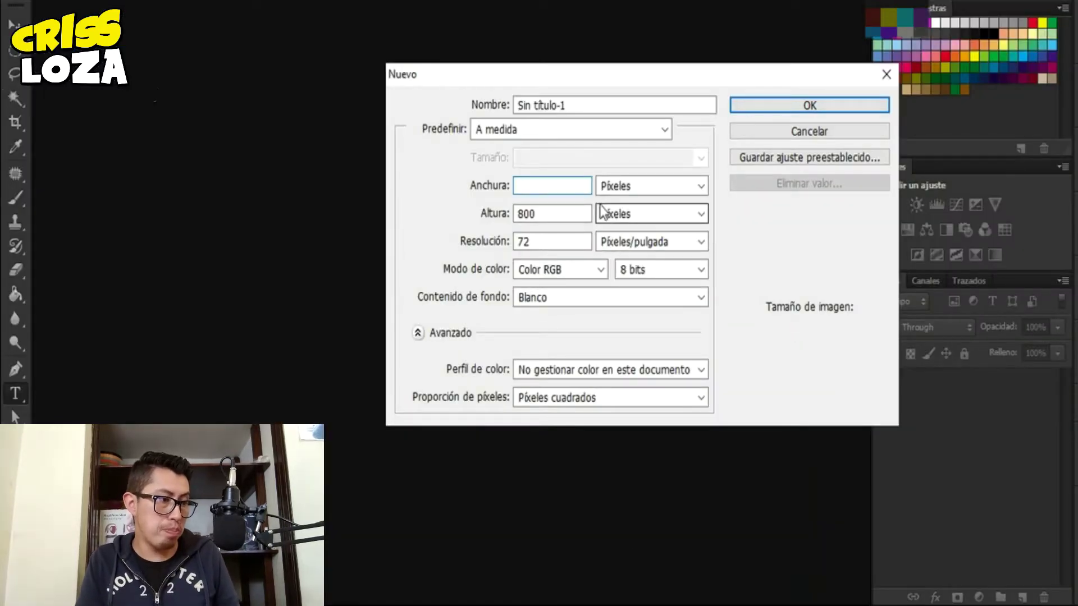
pyautogui.write('1641')
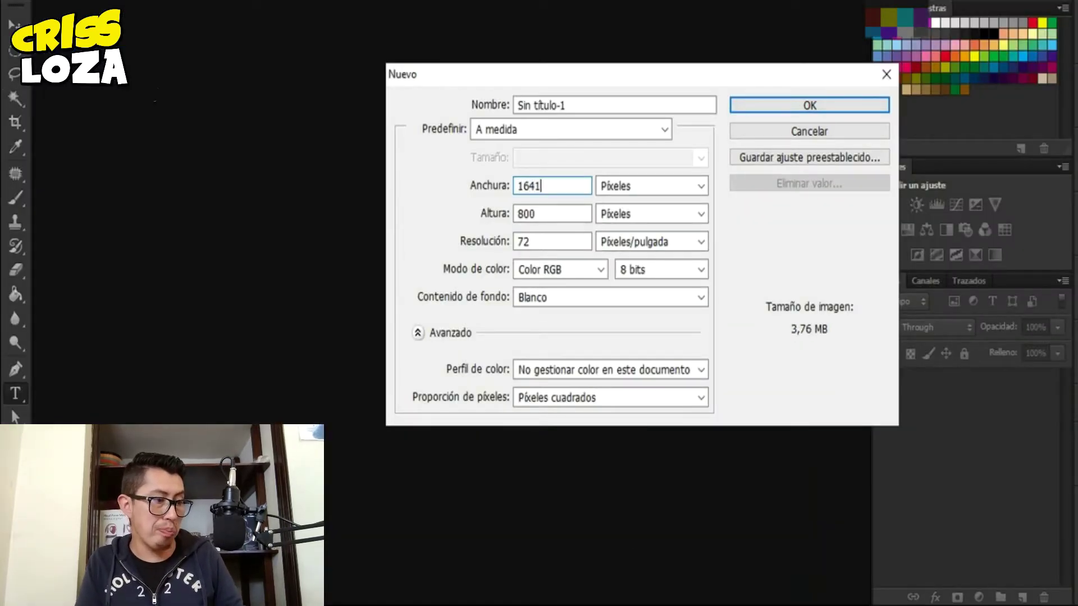
# - Set the document height to 856 pixels, checking the recommendation, and create the document
pyautogui.moveTo(535, 605)
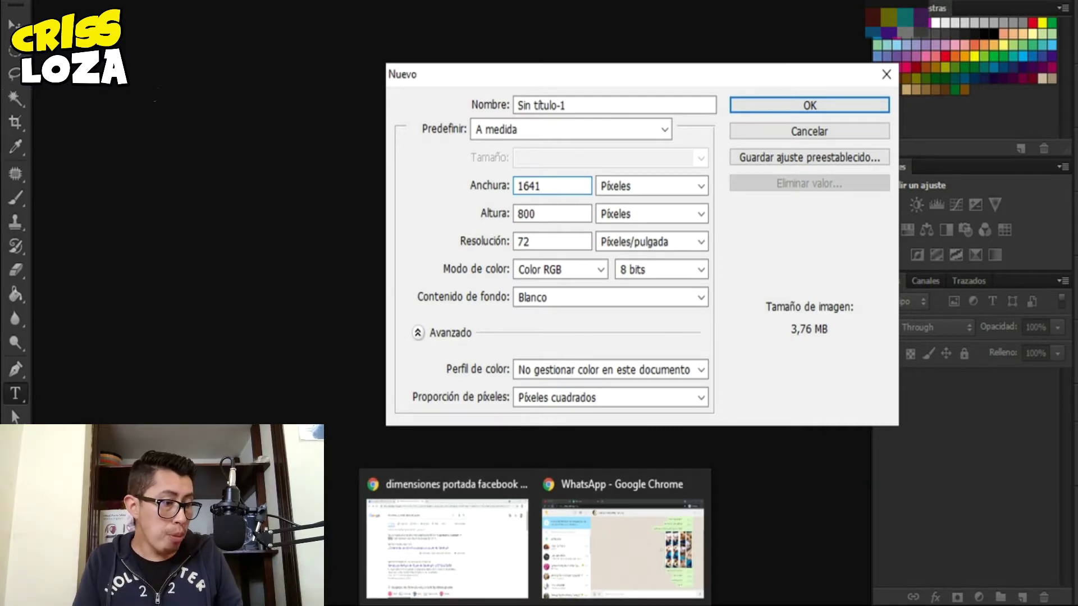
pyautogui.click(430, 546)
pyautogui.moveTo(192, 198); pyautogui.dragTo(218, 197)
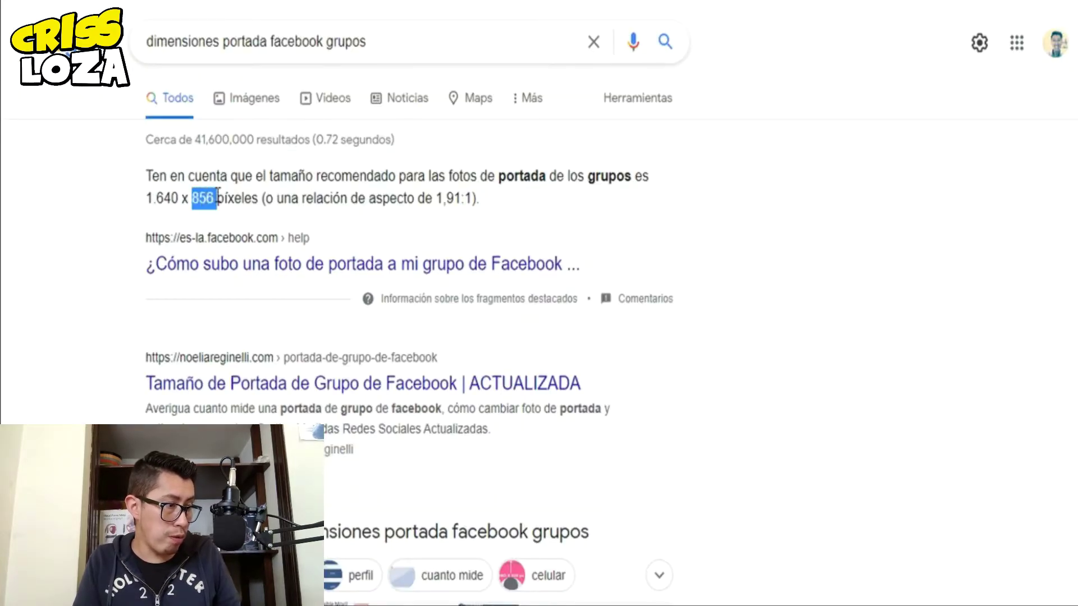
pyautogui.click(575, 603)
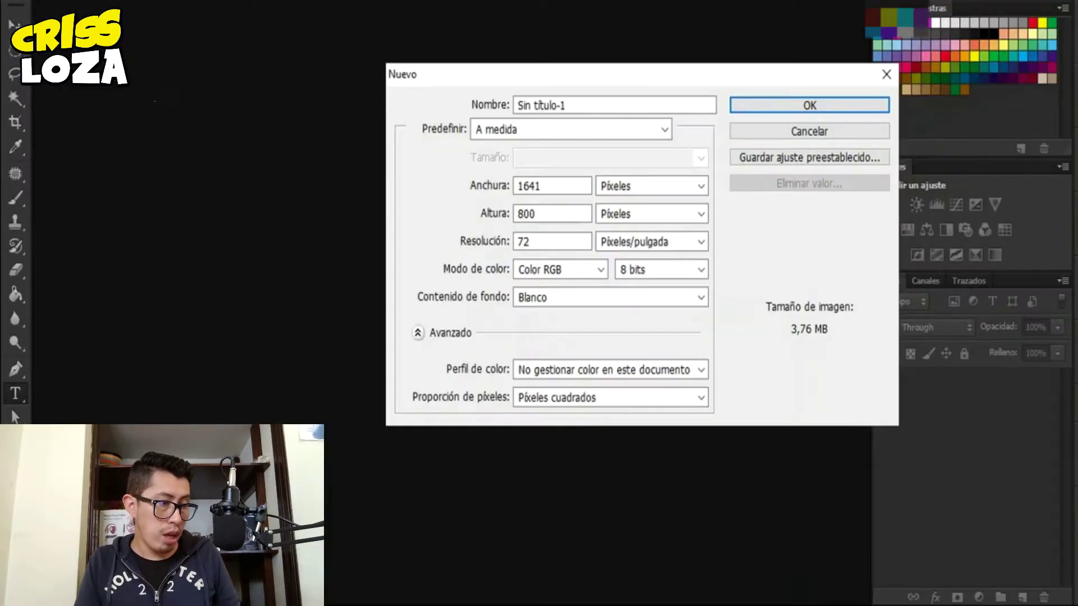
pyautogui.doubleClick(549, 215)
pyautogui.write('856')
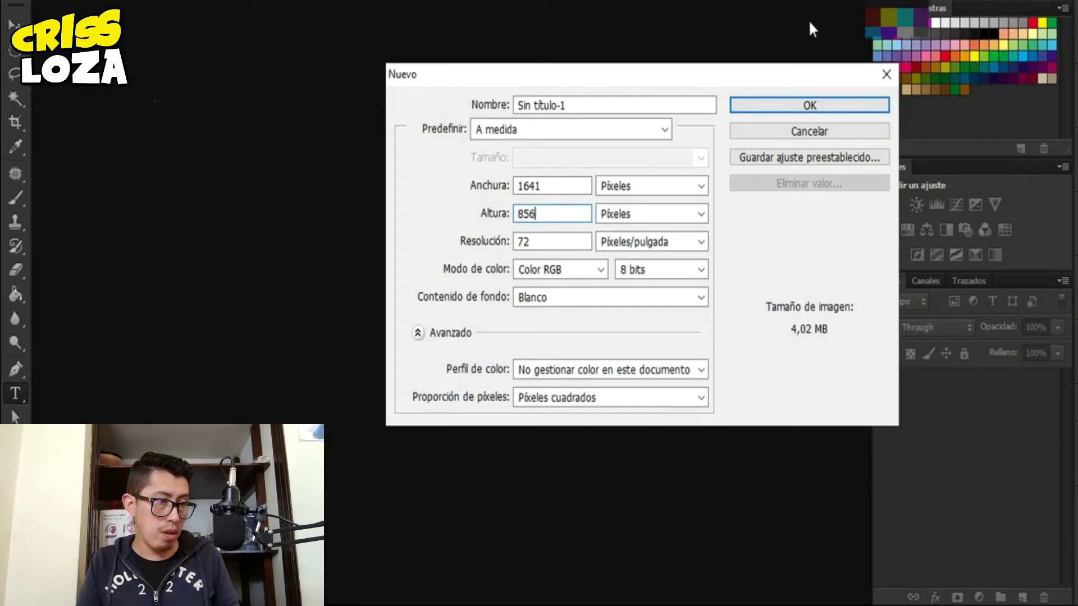
pyautogui.click(791, 106)
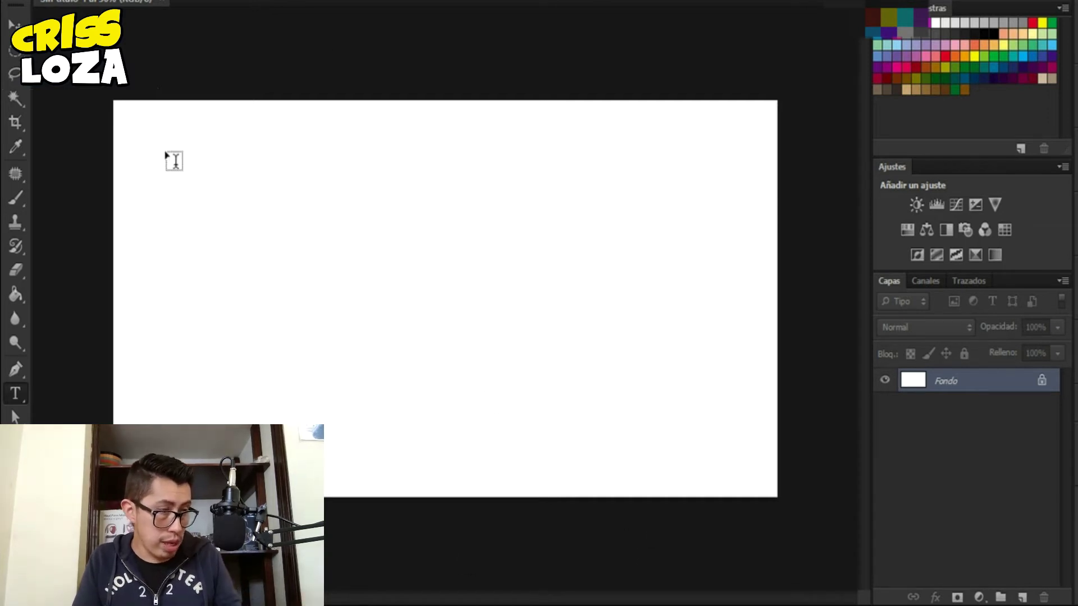
# - Switch the cover size search to Google image results
pyautogui.moveTo(530, 587)
pyautogui.click(447, 547)
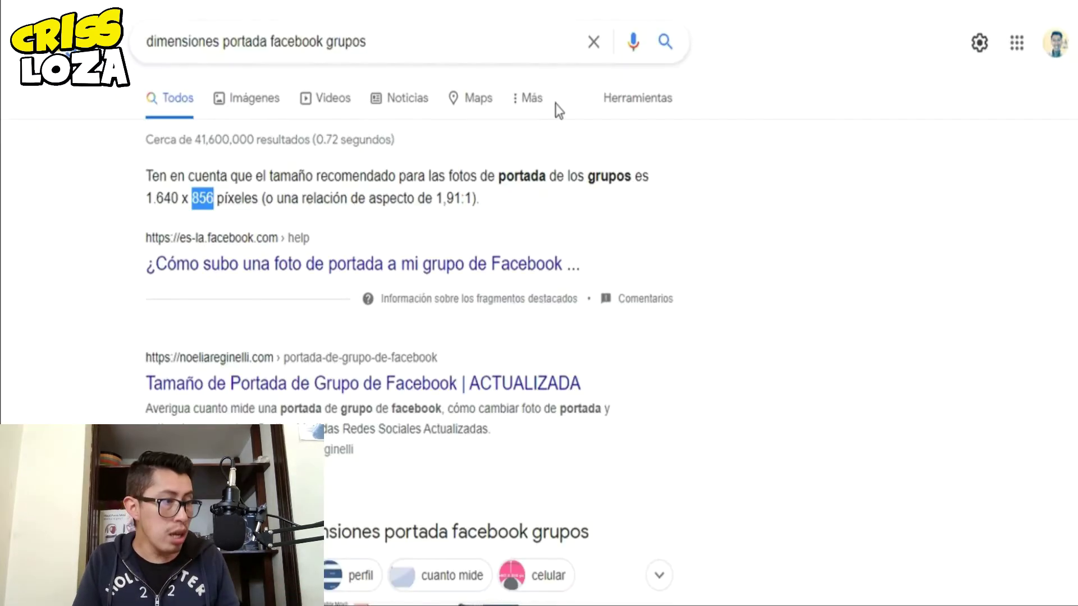
pyautogui.click(251, 104)
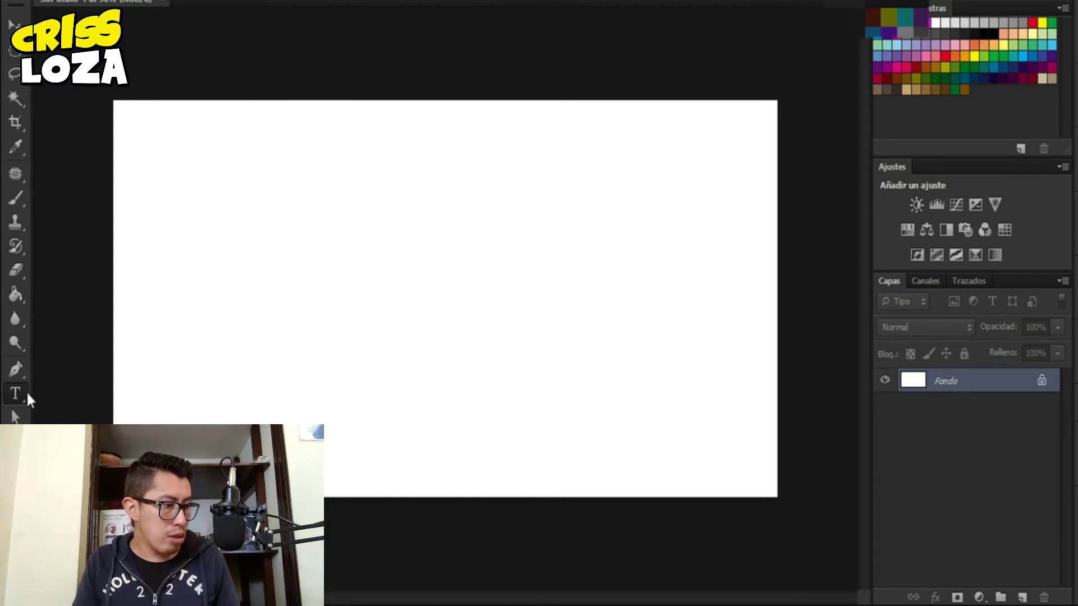
# - Draw a tall rounded rectangle in the canvas middle and shift it slightly left
pyautogui.moveTo(327, 101); pyautogui.dragTo(618, 495)
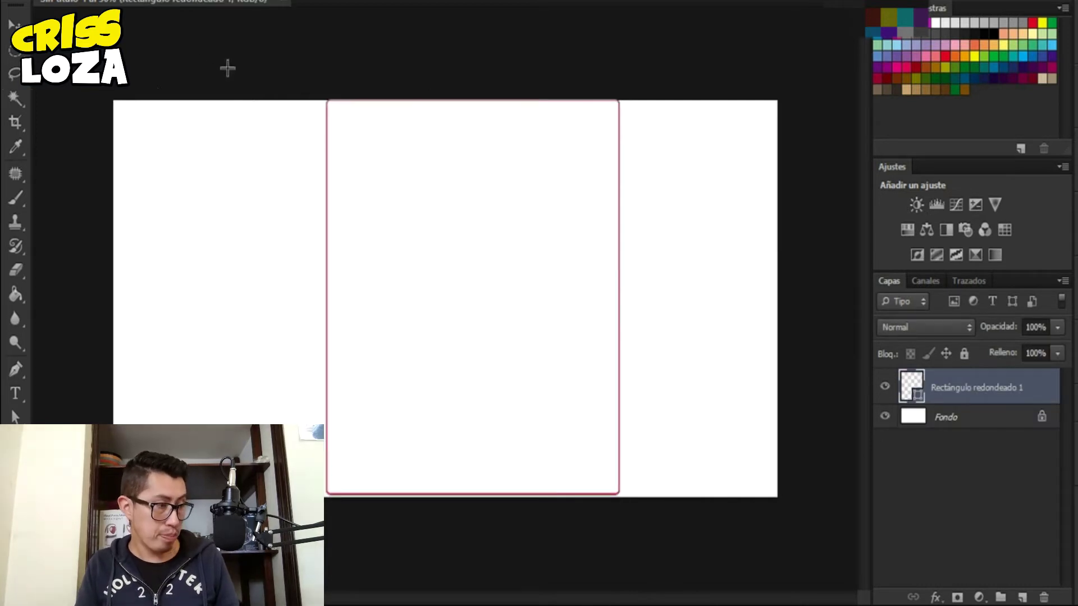
pyautogui.click(8, 26)
pyautogui.moveTo(534, 242); pyautogui.dragTo(501, 244)
pyautogui.click(1004, 476)
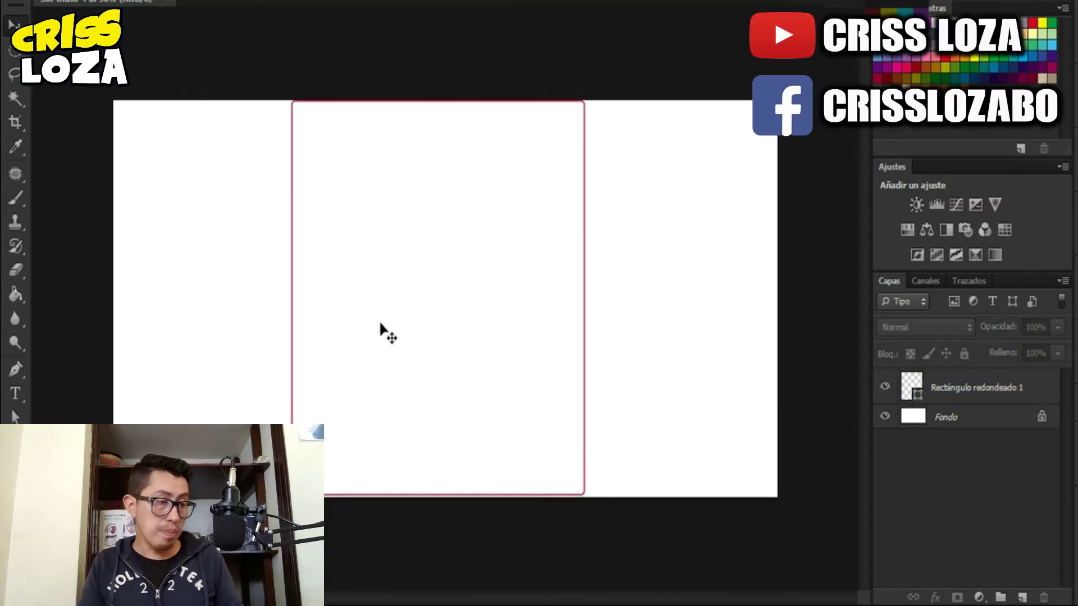
pyautogui.click(428, 298)
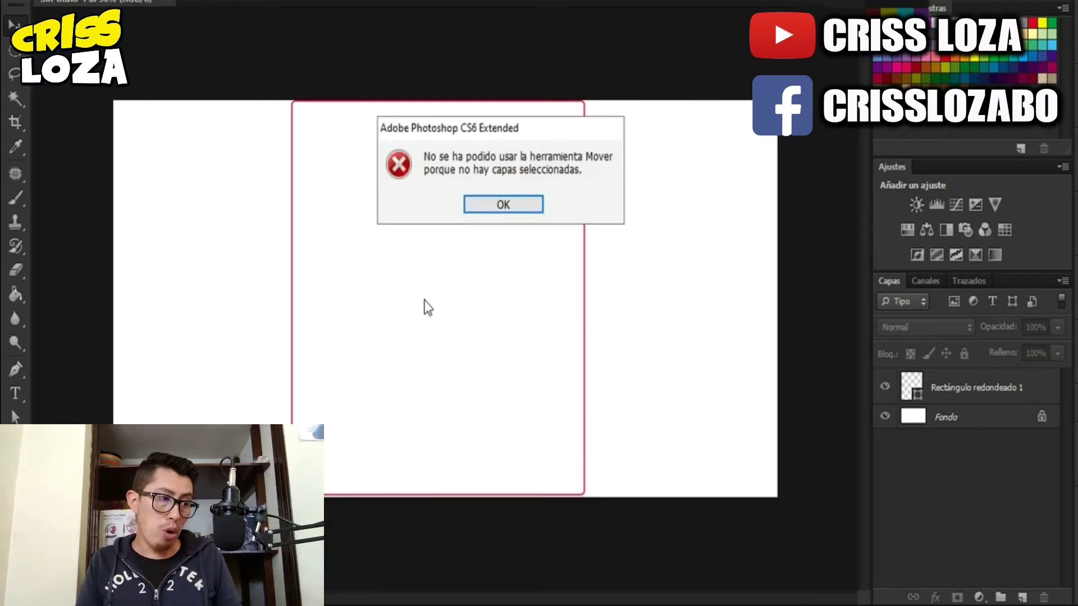
pyautogui.click(517, 205)
pyautogui.click(980, 390)
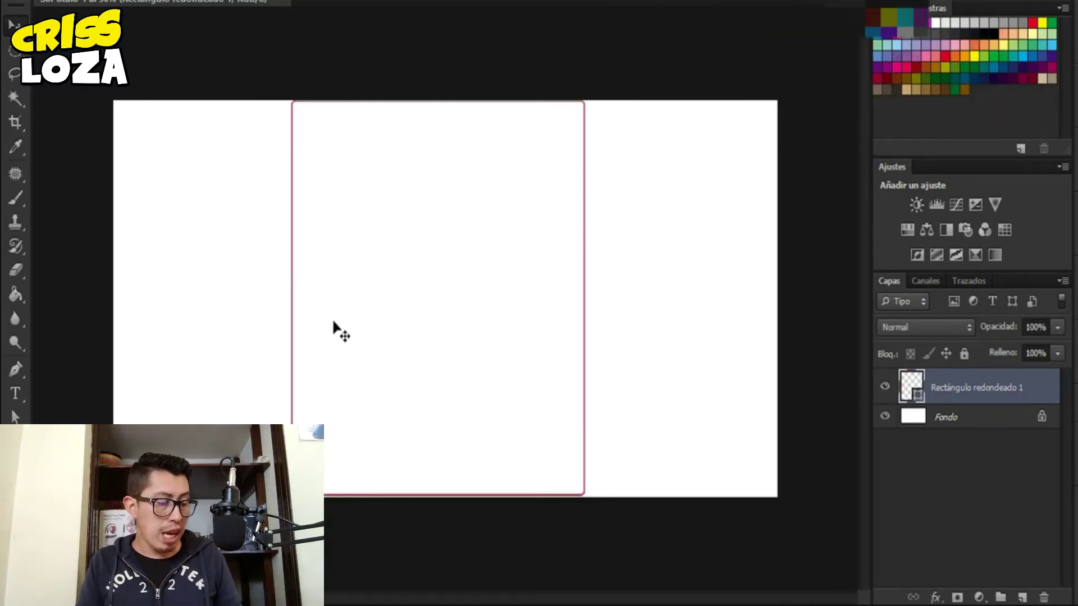
# - On a new layer, select both side strips beside the rectangle and fill them teal
pyautogui.click(1022, 597)
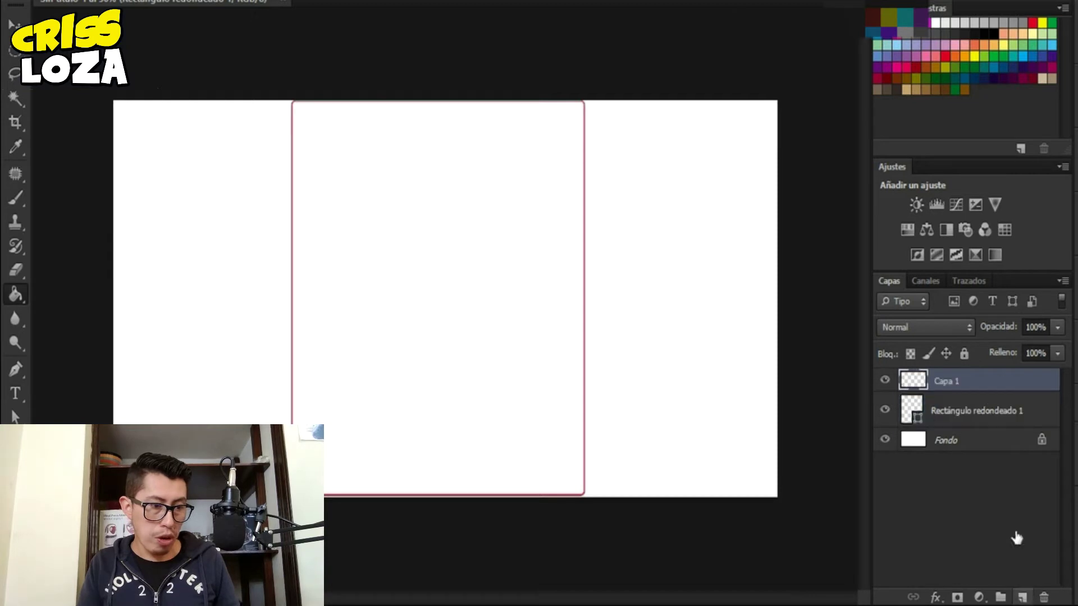
pyautogui.press('m')
pyautogui.moveTo(99, 95); pyautogui.dragTo(266, 570)
pyautogui.hotkey('ctrl', 'd')
pyautogui.hotkey('shift', 'm')
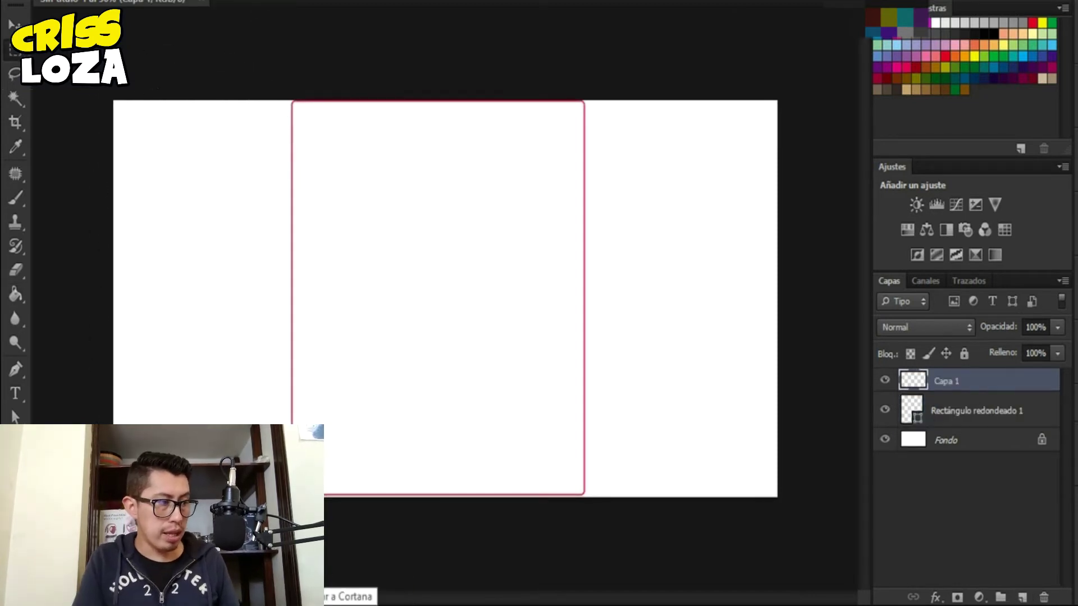
pyautogui.moveTo(113, 100); pyautogui.dragTo(292, 494)
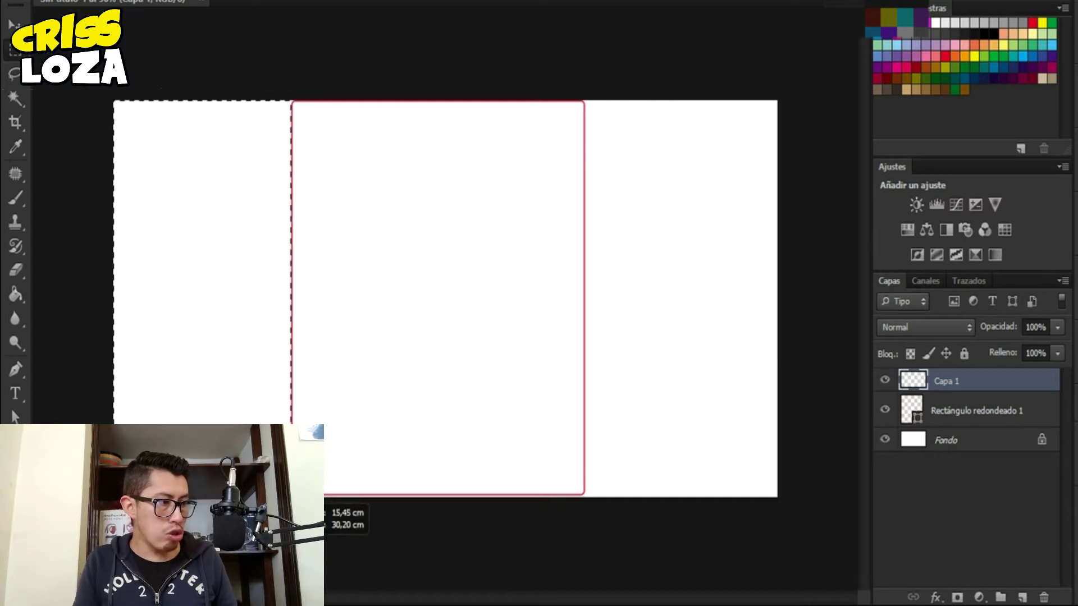
pyautogui.moveTo(583, 101); pyautogui.dragTo(811, 564)
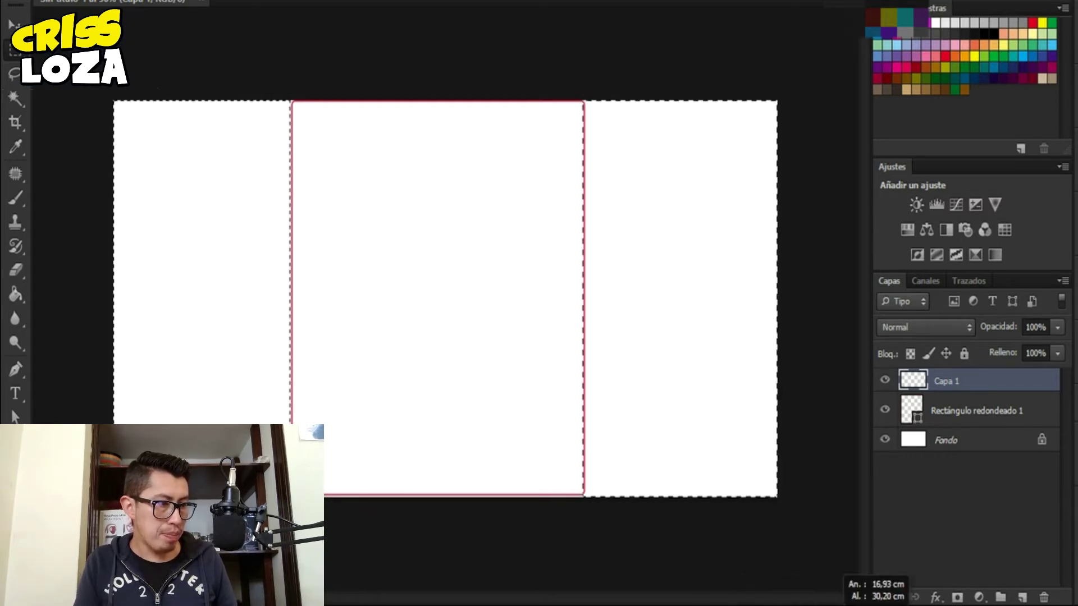
pyautogui.press('g')
pyautogui.click(233, 310)
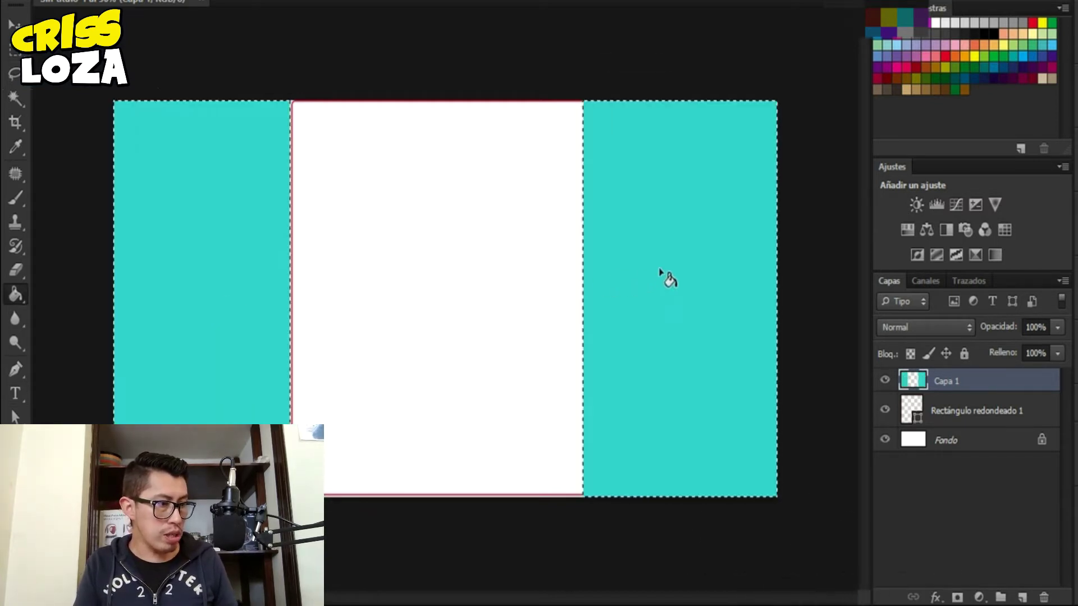
pyautogui.hotkey('ctrl', 'd')
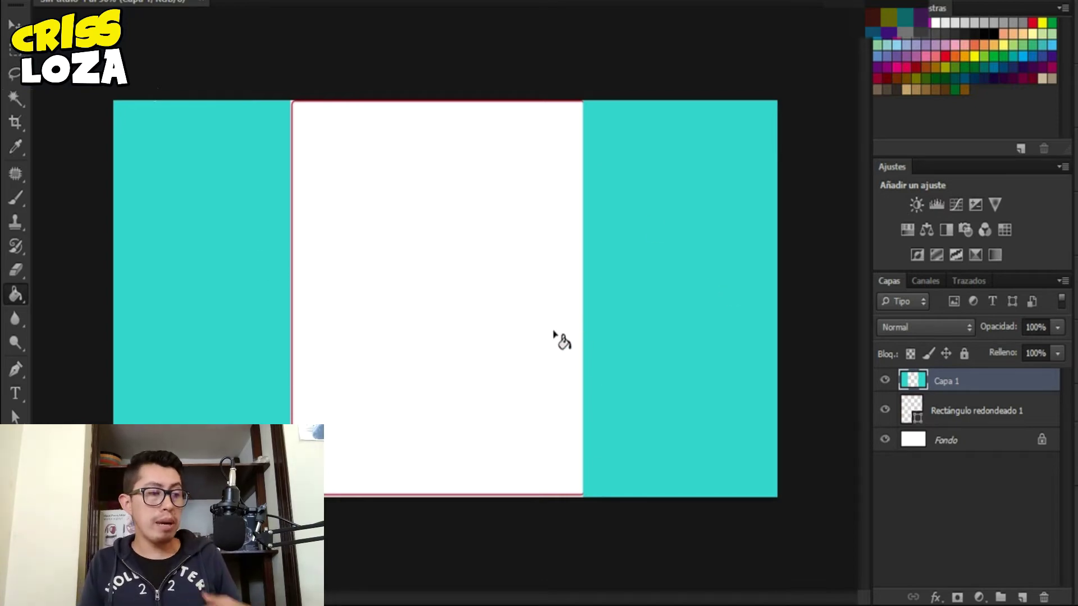
# - Zoom in on the Facebook group page and snip its current cover illustration to the clipboard
pyautogui.moveTo(536, 603)
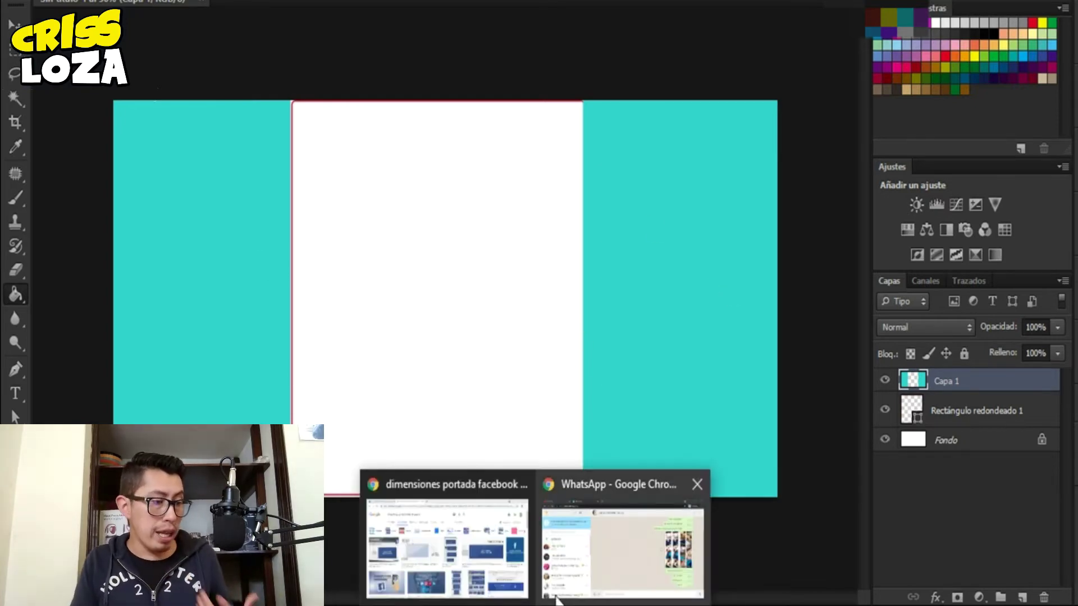
pyautogui.click(431, 544)
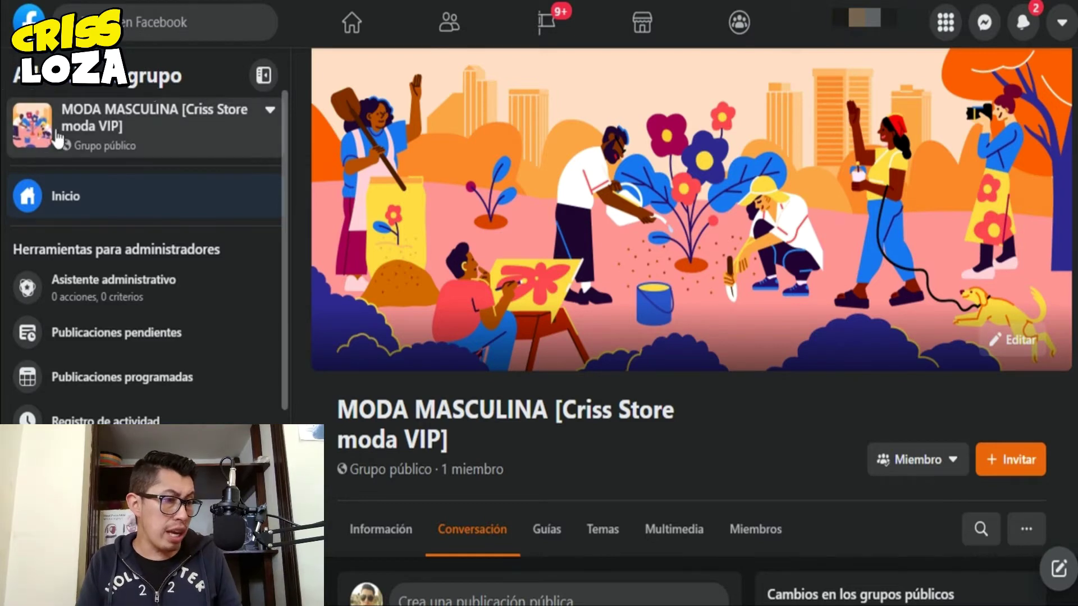
pyautogui.hotkey('ctrl', '-')
pyautogui.hotkey('ctrl', '+')
pyautogui.hotkey('ctrl', '+')
pyautogui.hotkey('ctrl', '+')
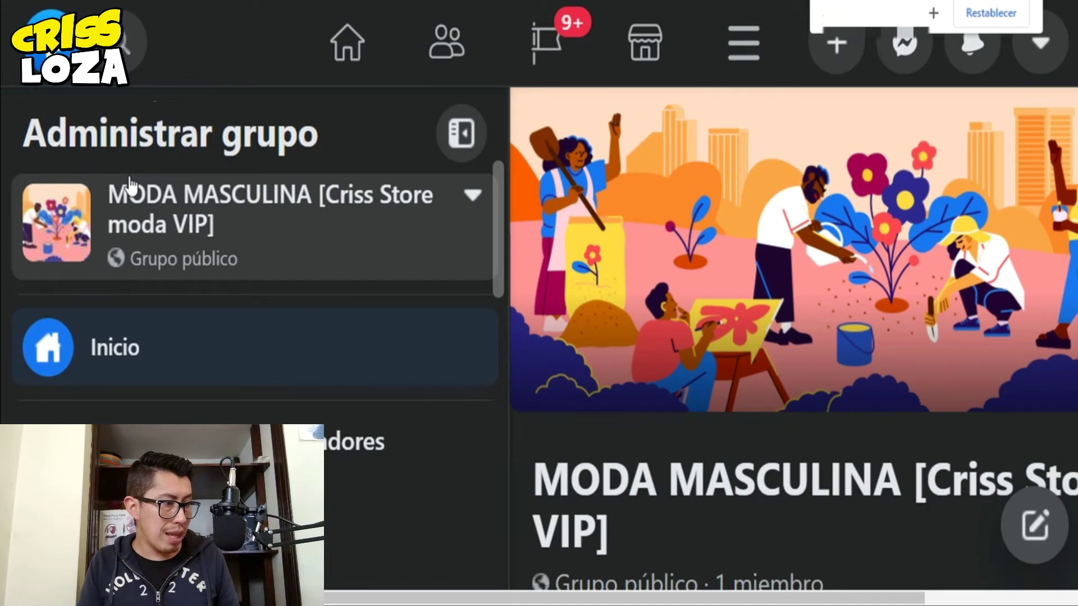
pyautogui.hotkey('ctrl', '+')
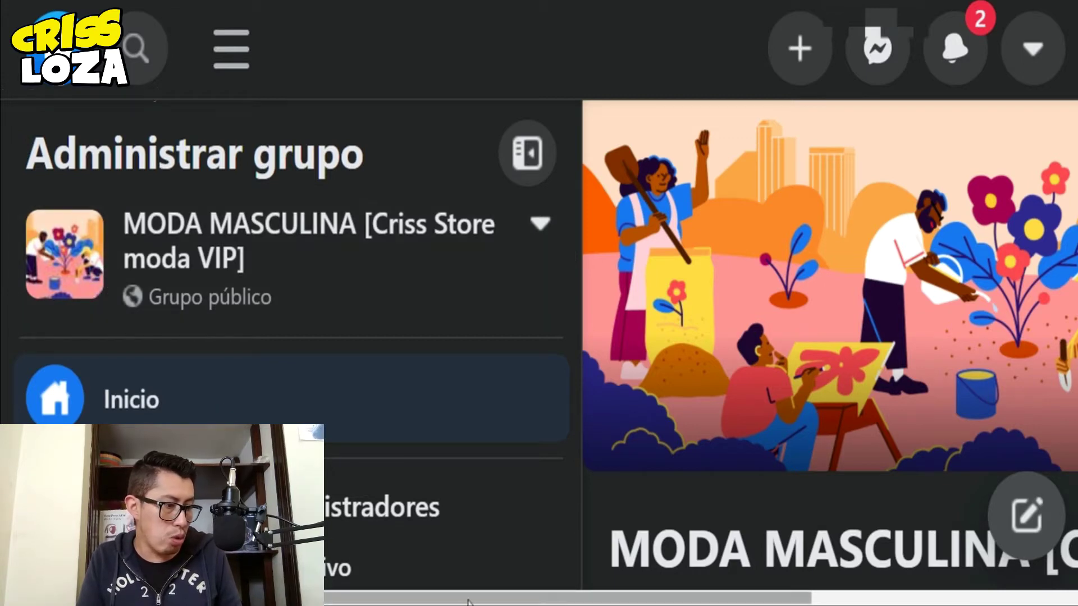
pyautogui.moveTo(492, 602); pyautogui.dragTo(775, 600)
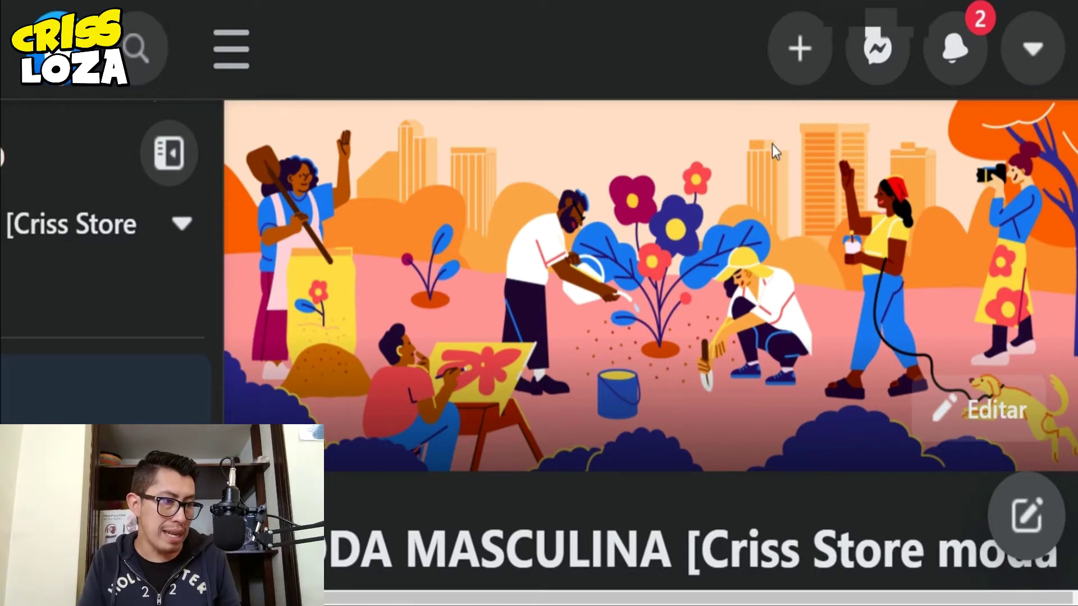
pyautogui.moveTo(773, 600); pyautogui.dragTo(827, 563)
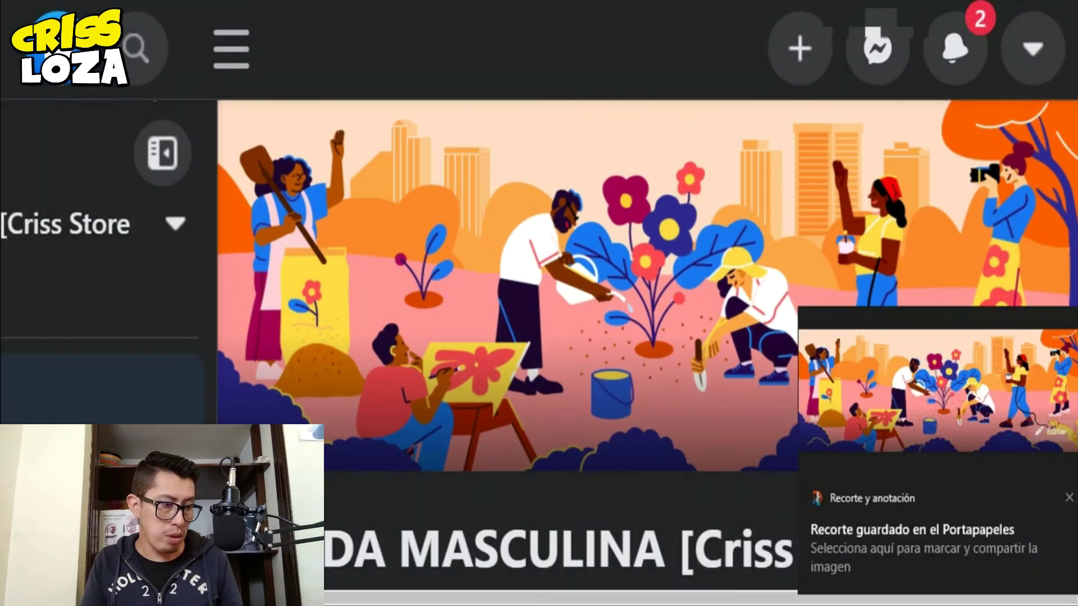
pyautogui.hotkey('alt', 'Tab')
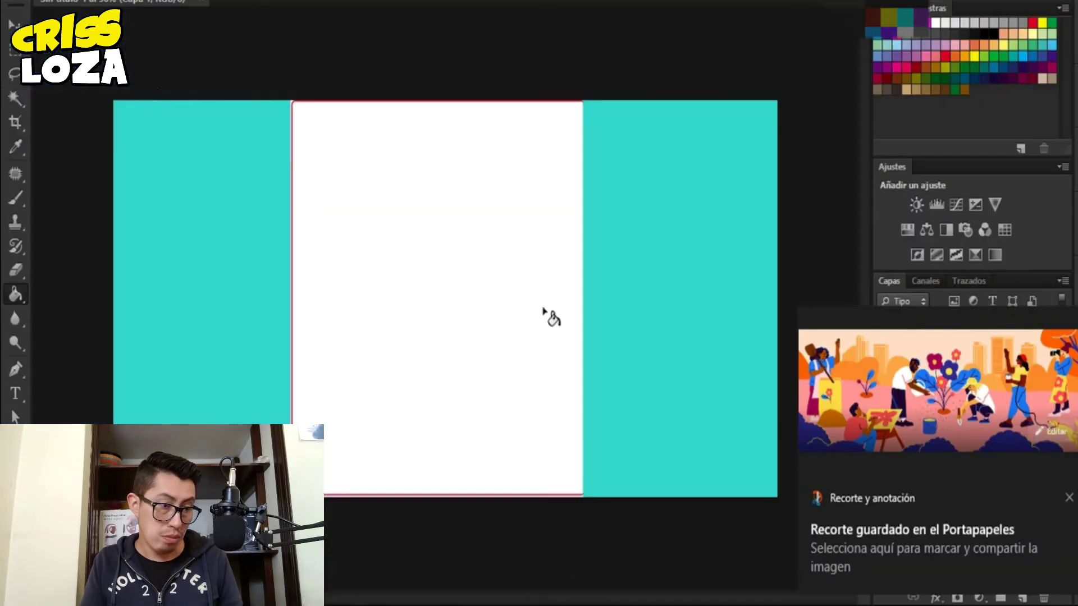
# - Paste the cover snip, scale it to fill the canvas, and lower its opacity
pyautogui.click(1069, 498)
pyautogui.hotkey('ctrl', 'v')
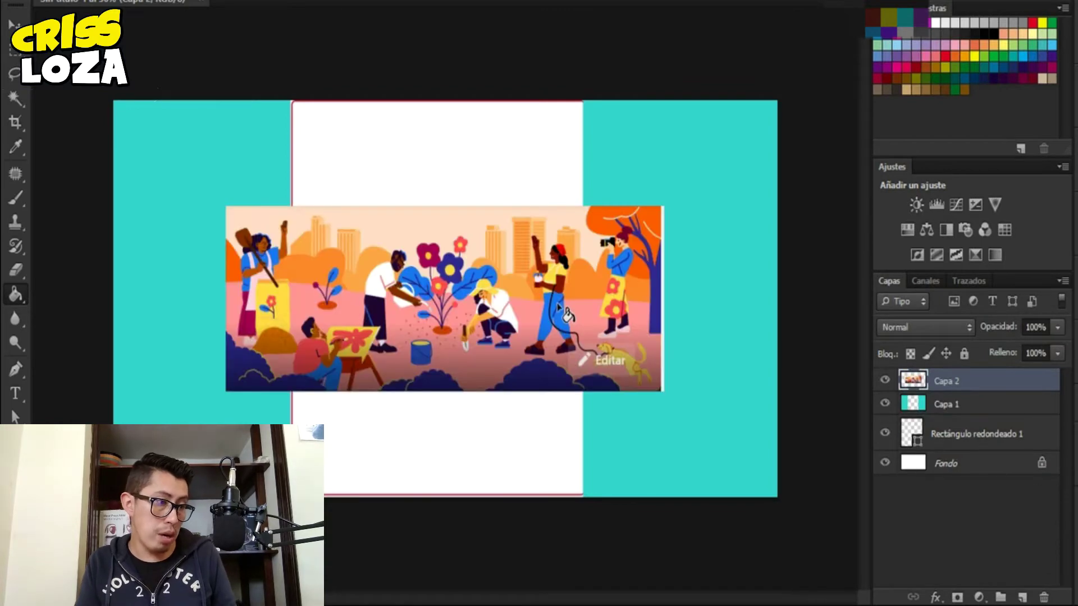
pyautogui.hotkey('ctrl', 't')
pyautogui.moveTo(663, 207); pyautogui.dragTo(894, 36)
pyautogui.moveTo(232, 398); pyautogui.dragTo(0, 507)
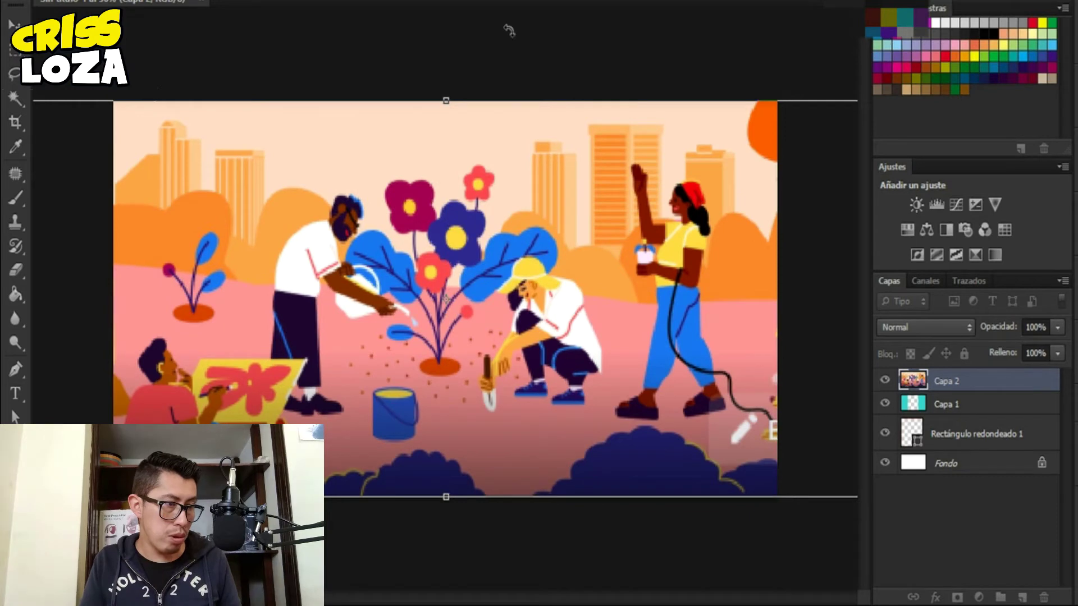
pyautogui.press('Return')
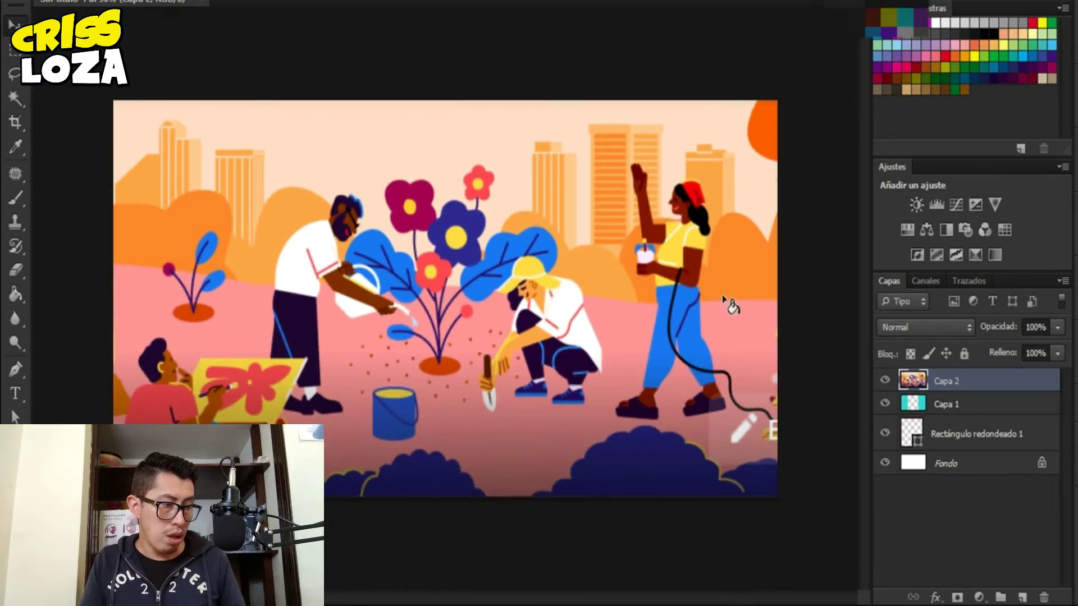
pyautogui.moveTo(1007, 332); pyautogui.dragTo(983, 335)
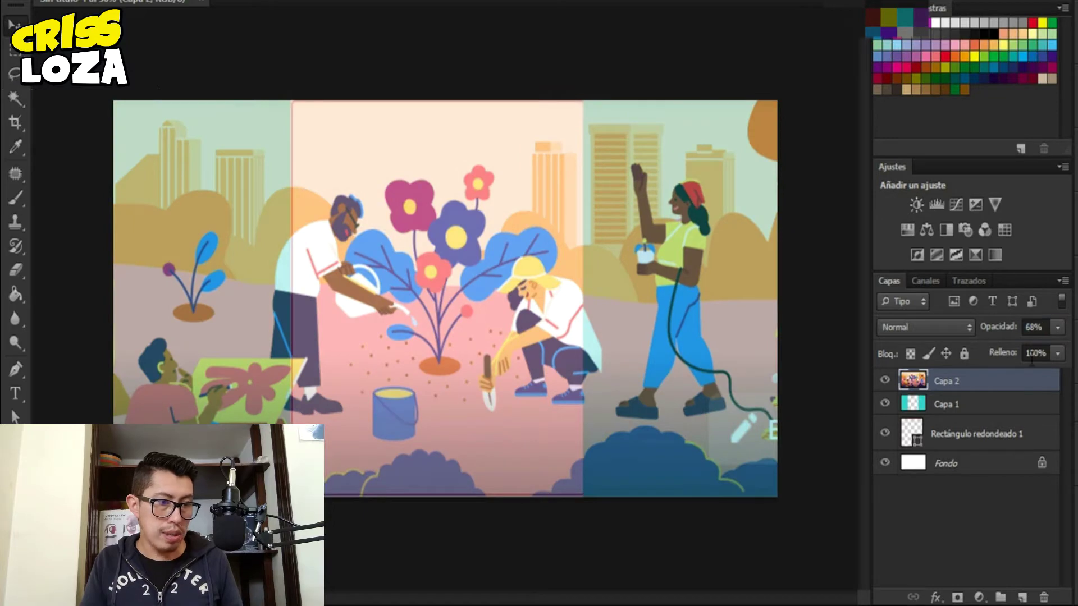
pyautogui.moveTo(538, 332); pyautogui.dragTo(555, 327)
# - Resize the rounded rectangle to match the cover's middle panel, then delete Capa 2
pyautogui.click(957, 443)
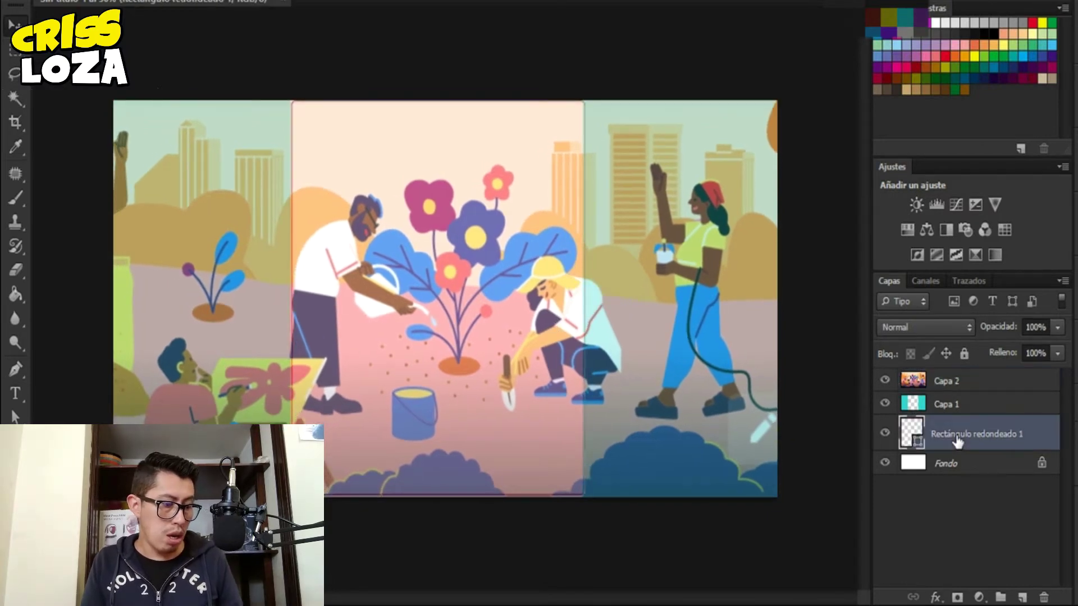
pyautogui.hotkey('ctrl', 't')
pyautogui.moveTo(584, 298); pyautogui.dragTo(622, 293)
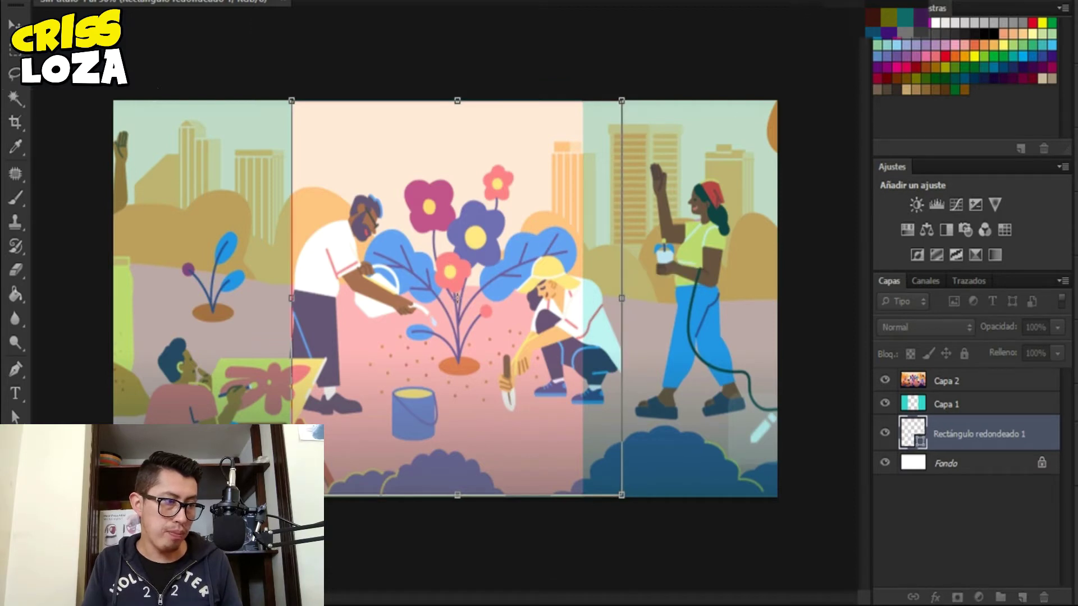
pyautogui.moveTo(625, 304); pyautogui.dragTo(610, 305)
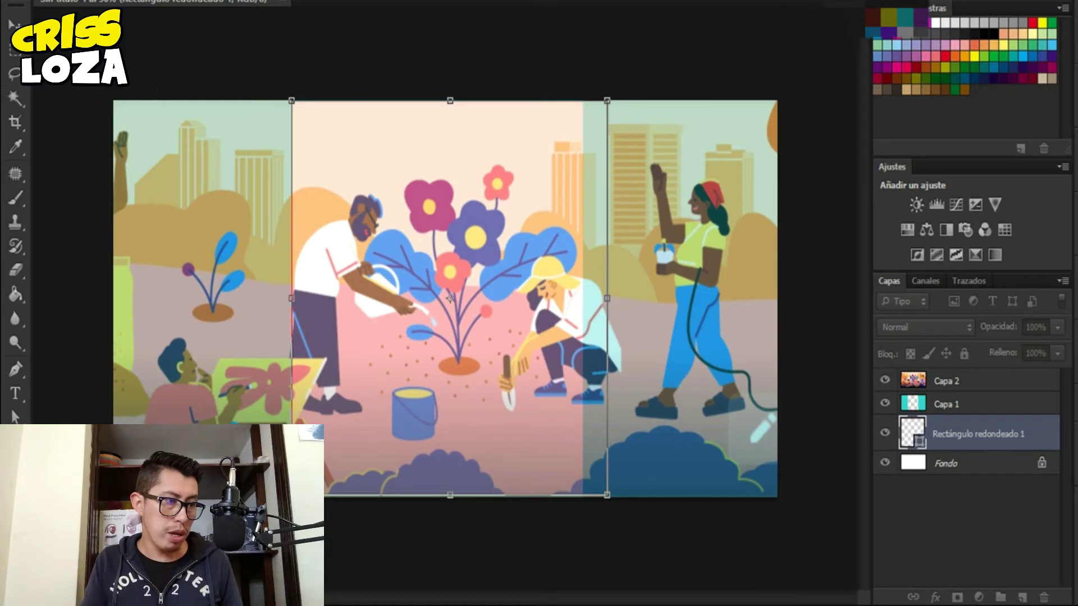
pyautogui.press('Return')
pyautogui.moveTo(542, 355); pyautogui.dragTo(536, 354)
pyautogui.click(954, 382)
pyautogui.press('Delete')
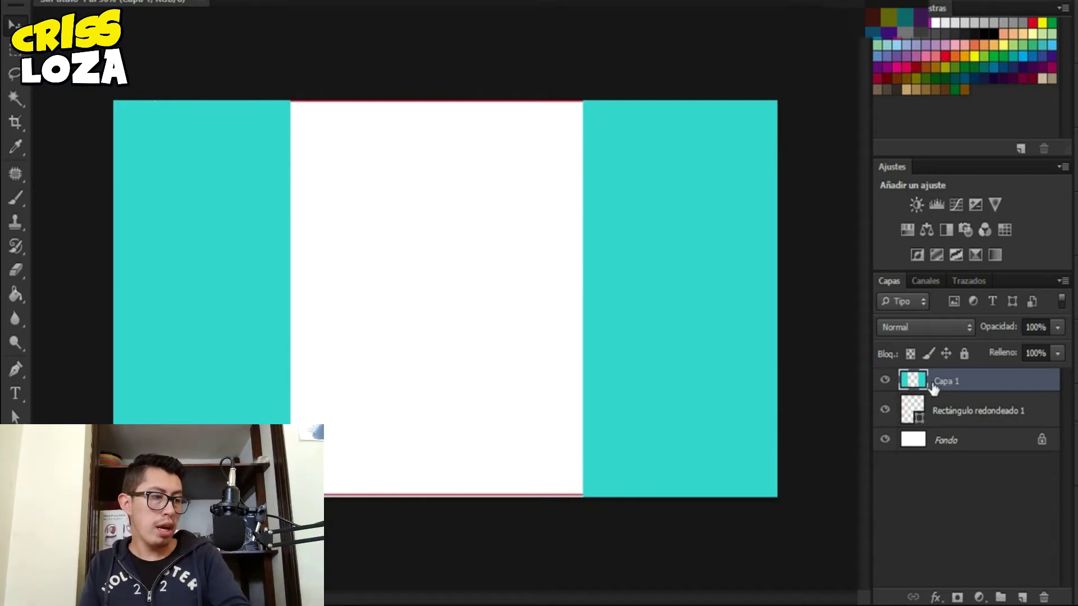
# - Delete the teal Capa 1 layer and bring up the Facebook group page in Chrome
pyautogui.click(907, 385)
pyautogui.press('Delete')
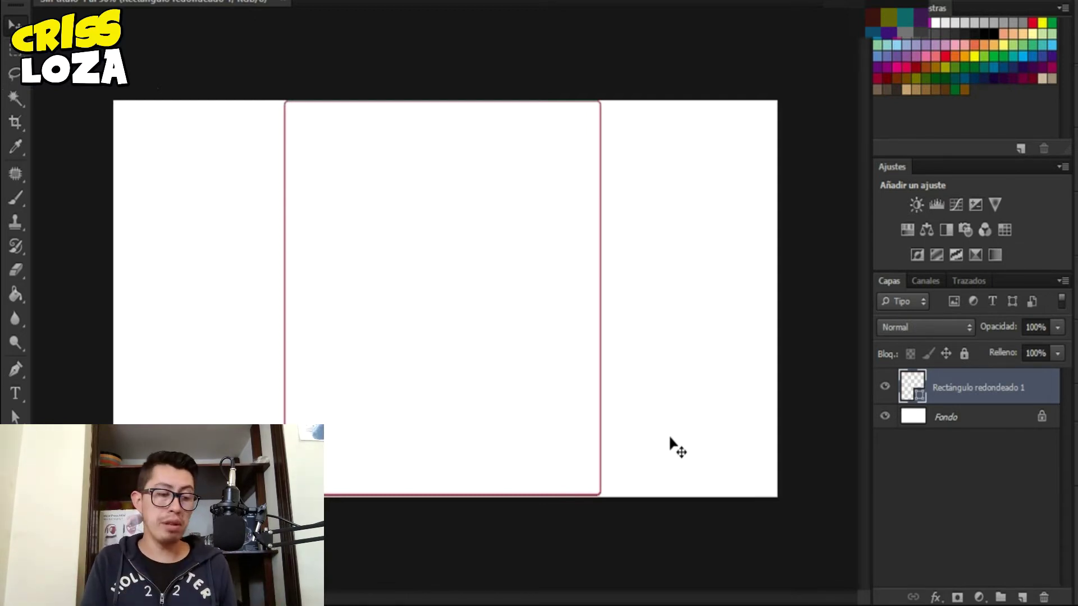
pyautogui.moveTo(530, 595)
pyautogui.click(449, 533)
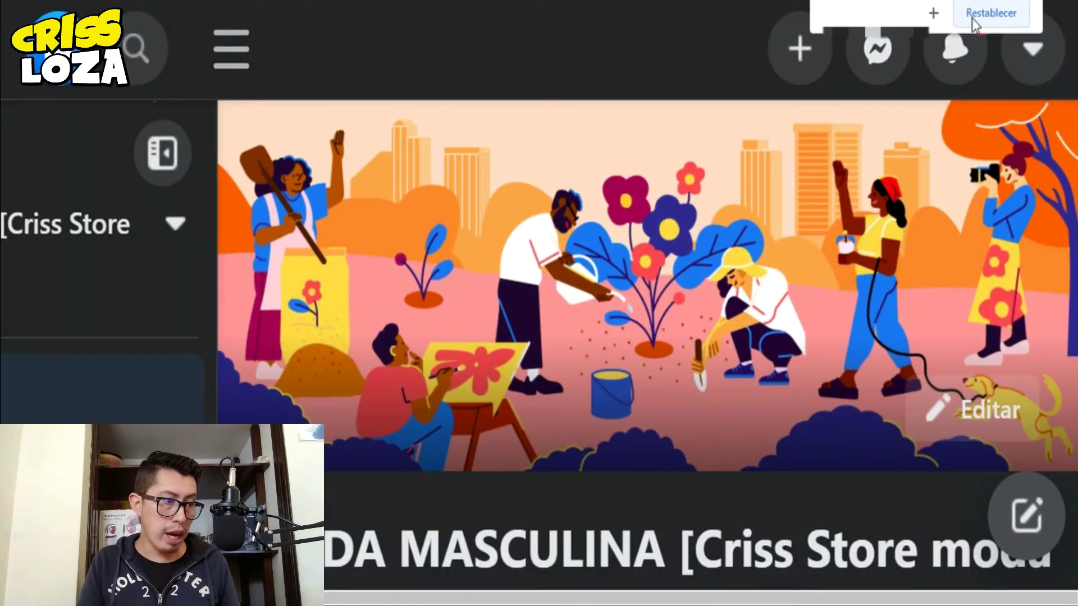
# - Reset the Facebook page zoom to normal and briefly select the group name
pyautogui.click(971, 15)
pyautogui.moveTo(338, 413); pyautogui.dragTo(559, 460)
pyautogui.click(665, 455)
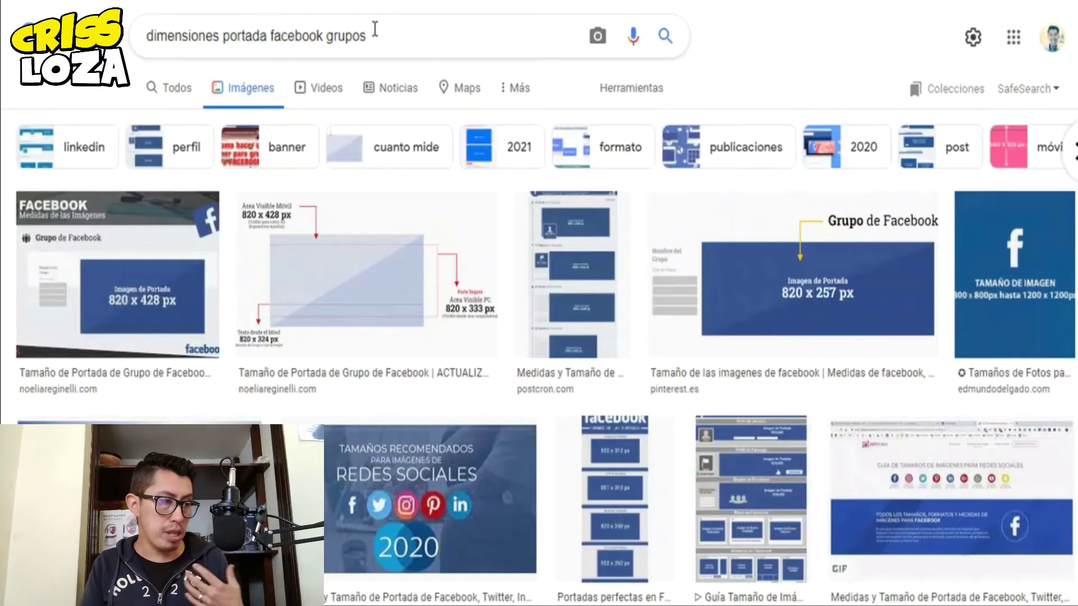
# - Search Google Images for 'moda masculina' and preview a man in a light suit
pyautogui.tripleClick(375, 29)
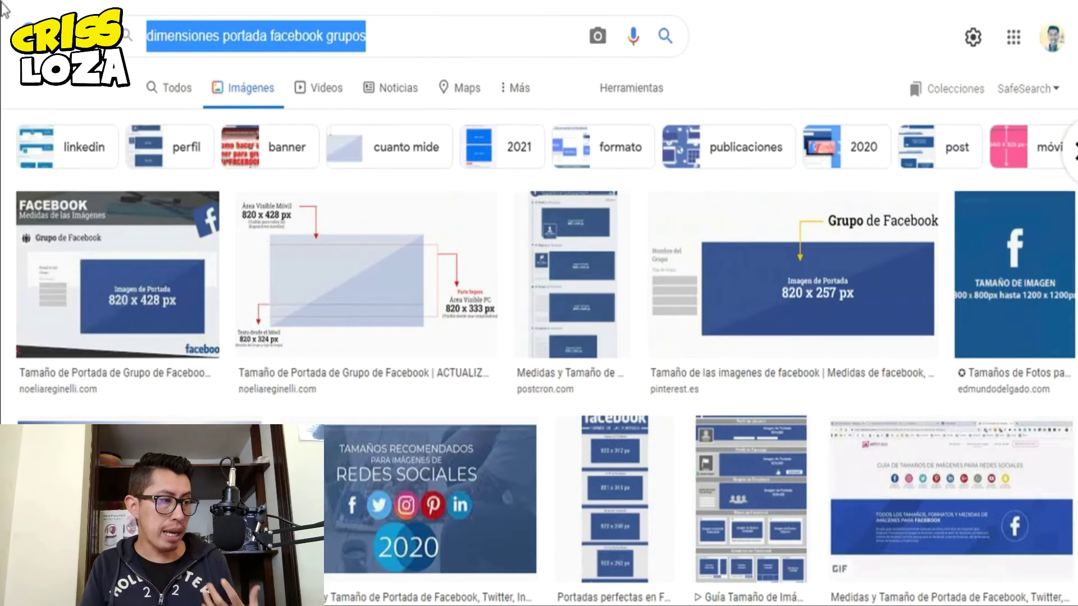
pyautogui.write('moda mascu')
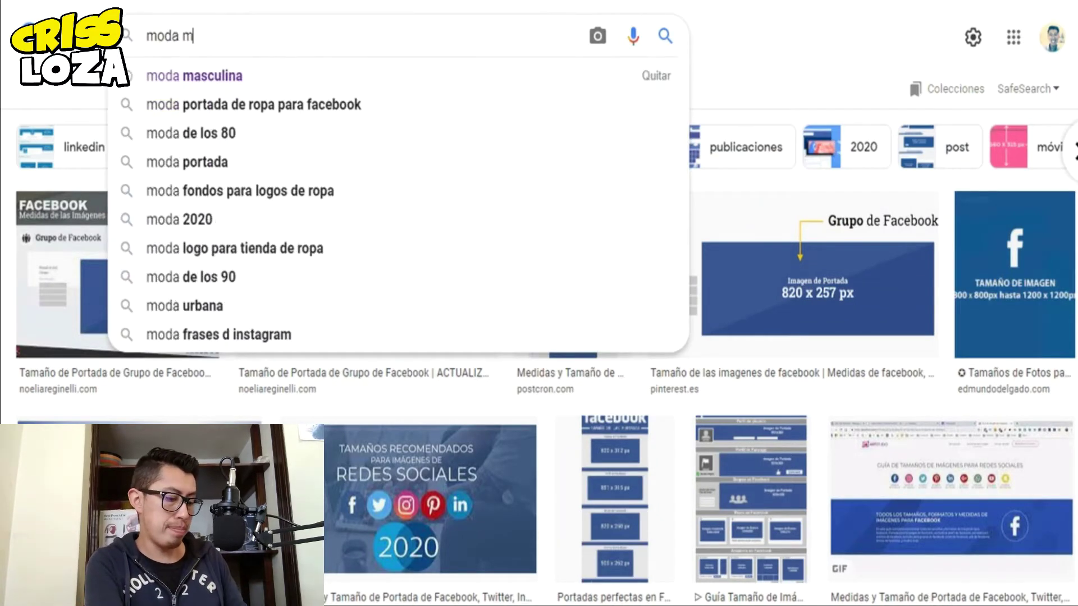
pyautogui.press('Down')
pyautogui.press('Return')
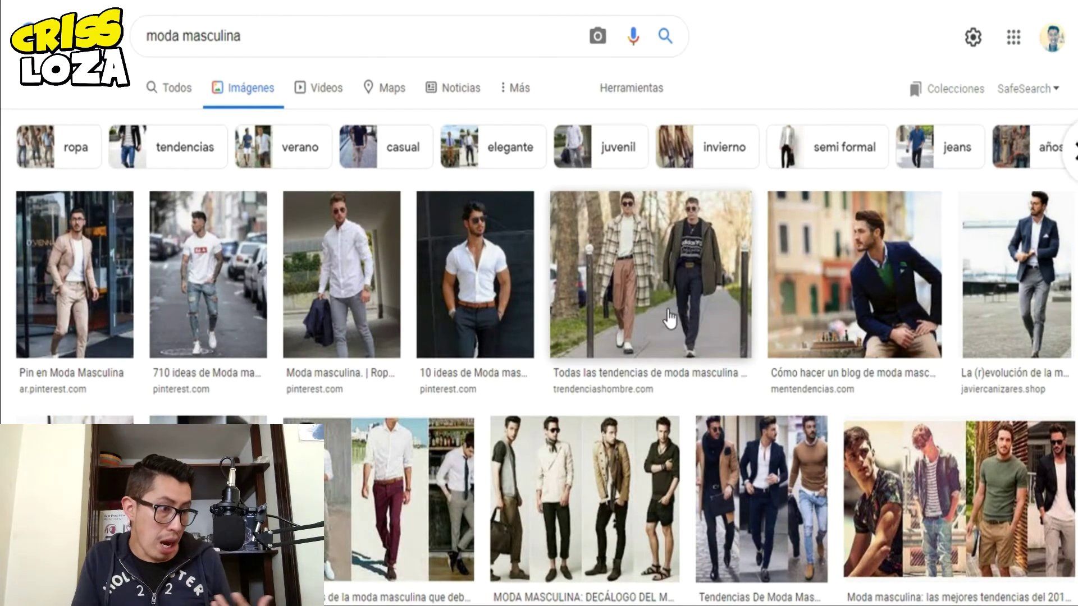
pyautogui.scroll(-6, 672, 308)
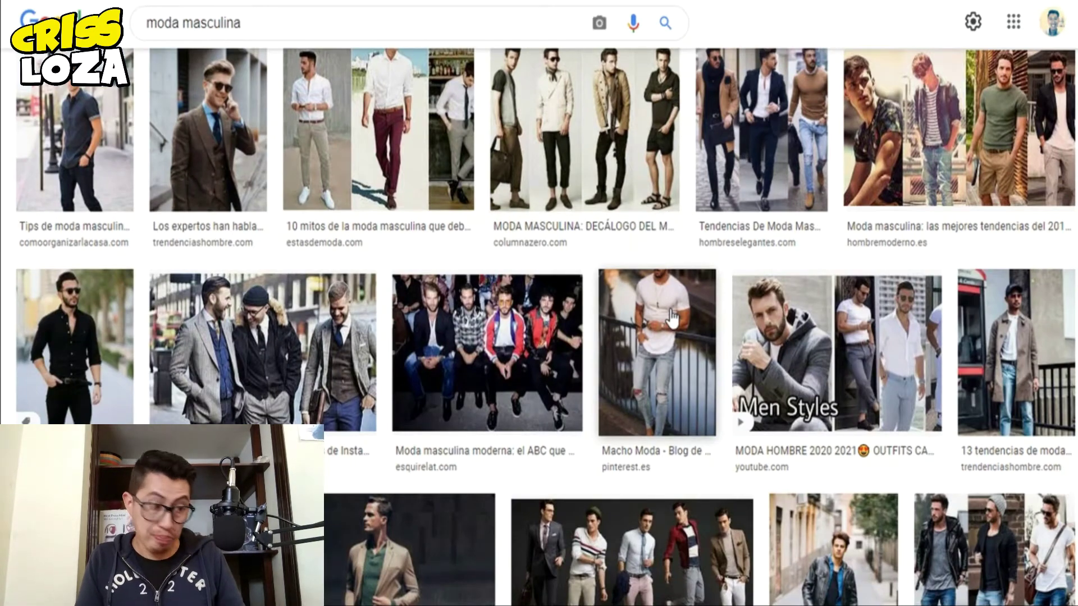
pyautogui.scroll(-4, 672, 318)
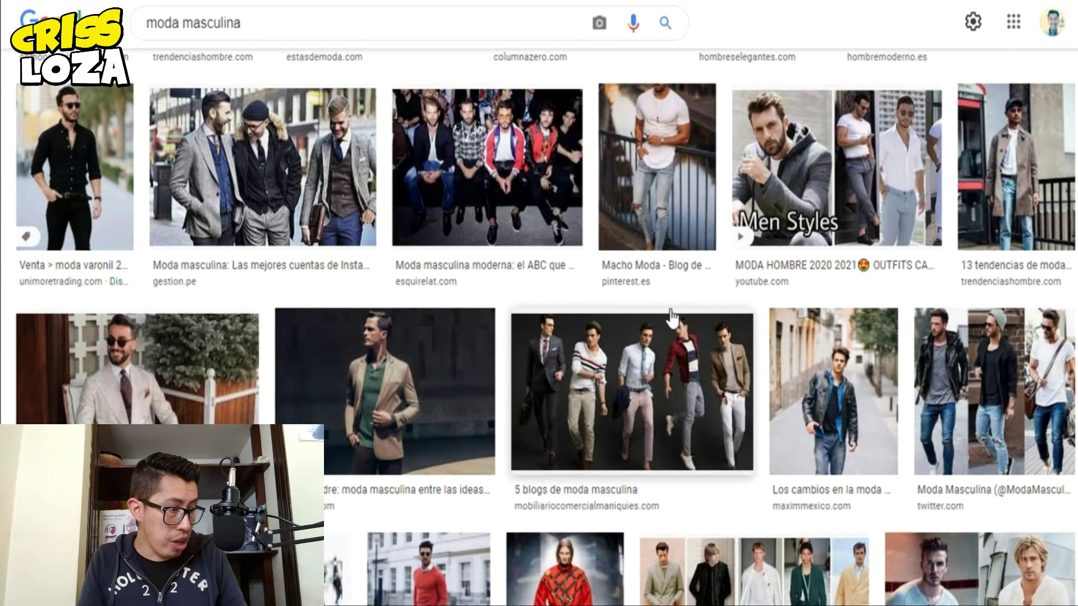
pyautogui.scroll(-1, 672, 320)
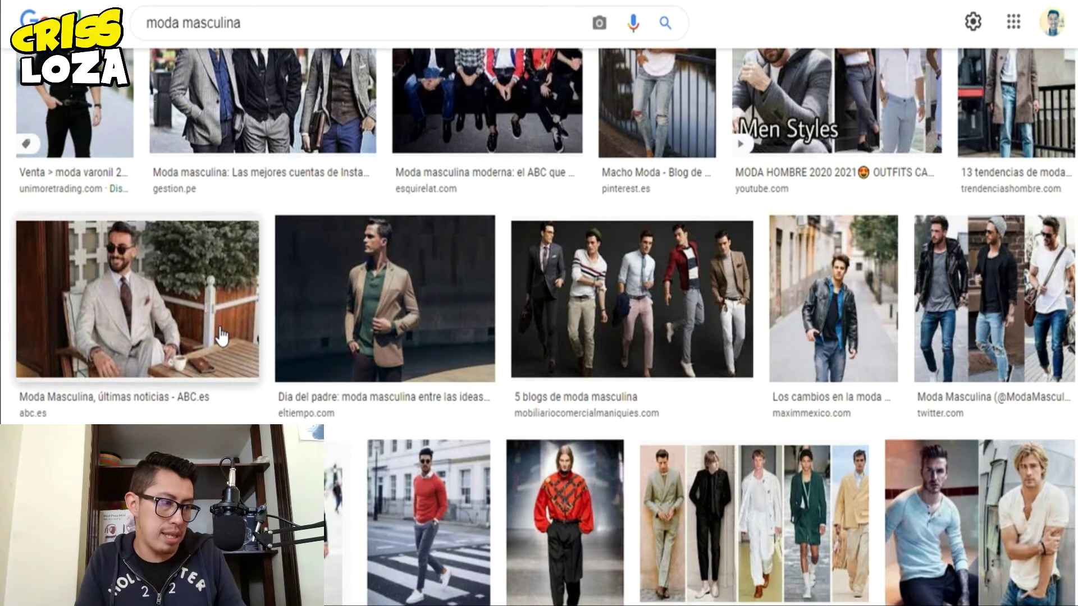
pyautogui.click(220, 336)
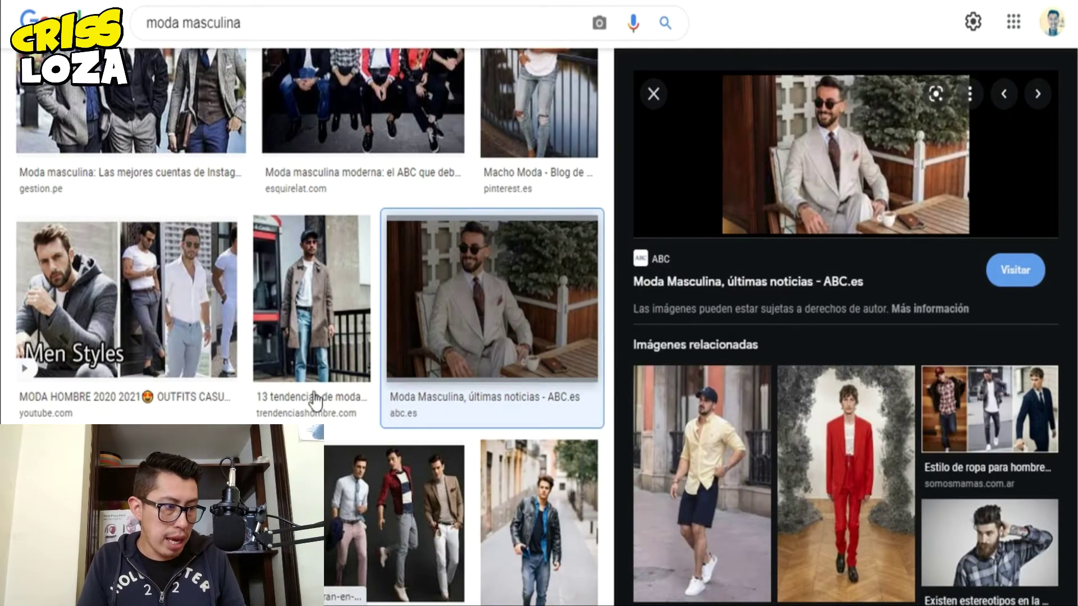
# - Filter the results to large images and open the bearded man photo preview
pyautogui.scroll(10, 440, 308)
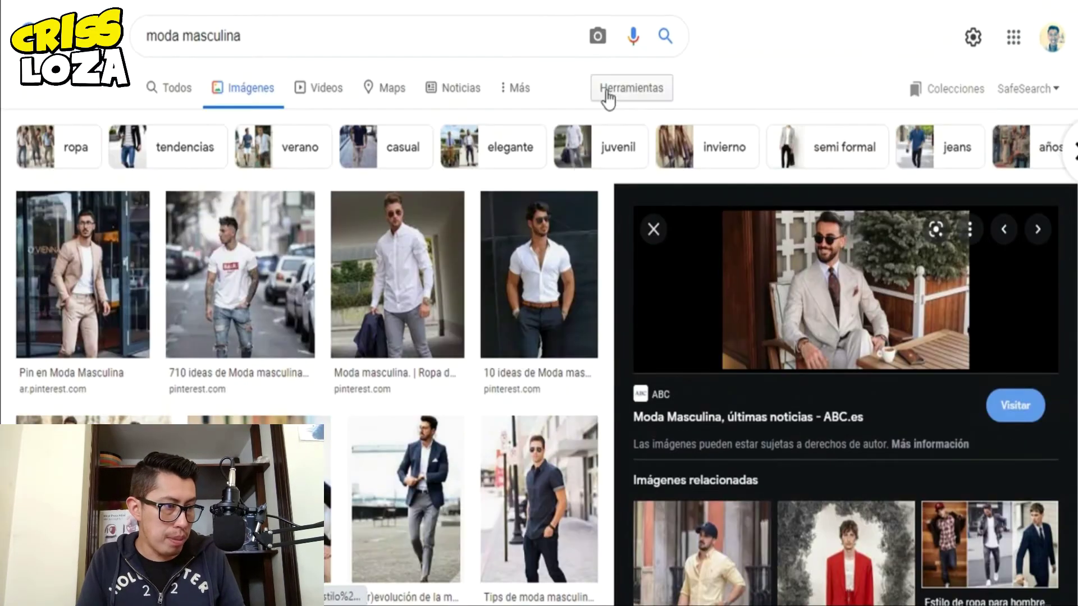
pyautogui.click(616, 95)
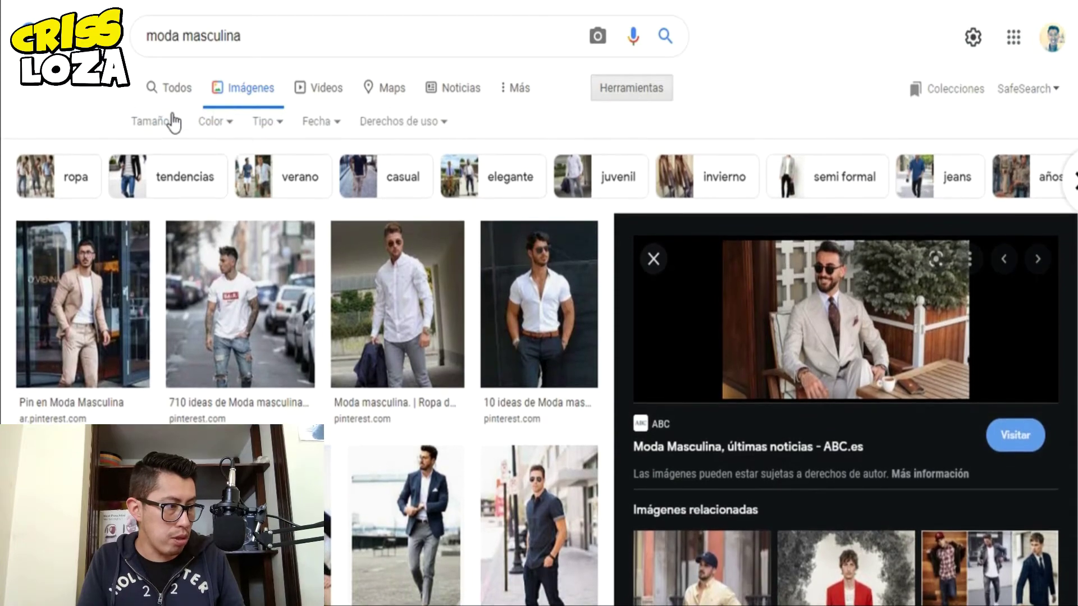
pyautogui.click(174, 122)
pyautogui.click(160, 183)
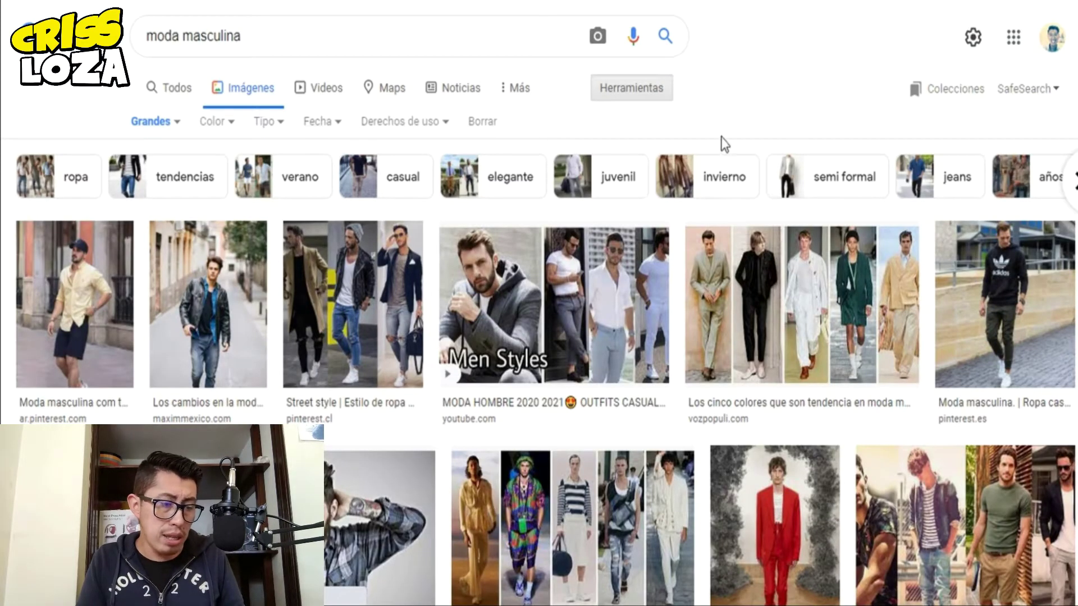
pyautogui.scroll(-2, 315, 393)
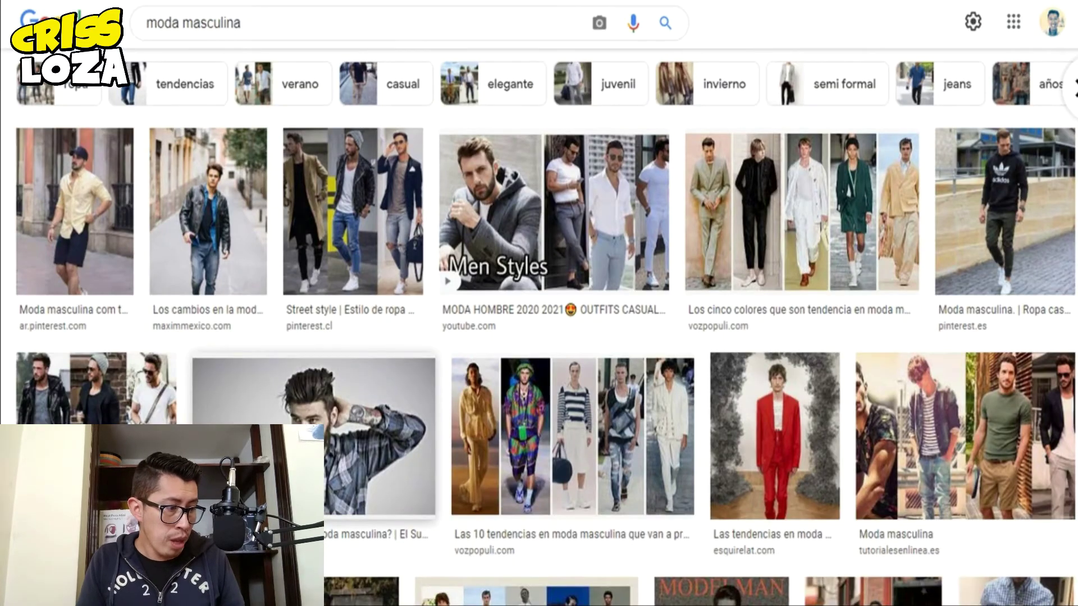
pyautogui.click(337, 404)
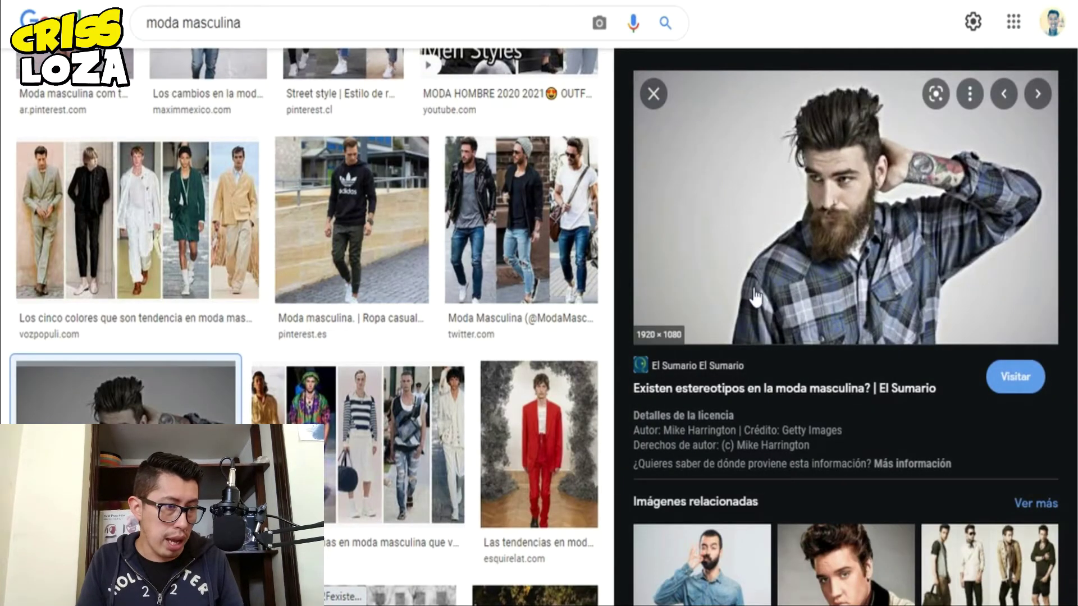
pyautogui.scroll(-5, 755, 286)
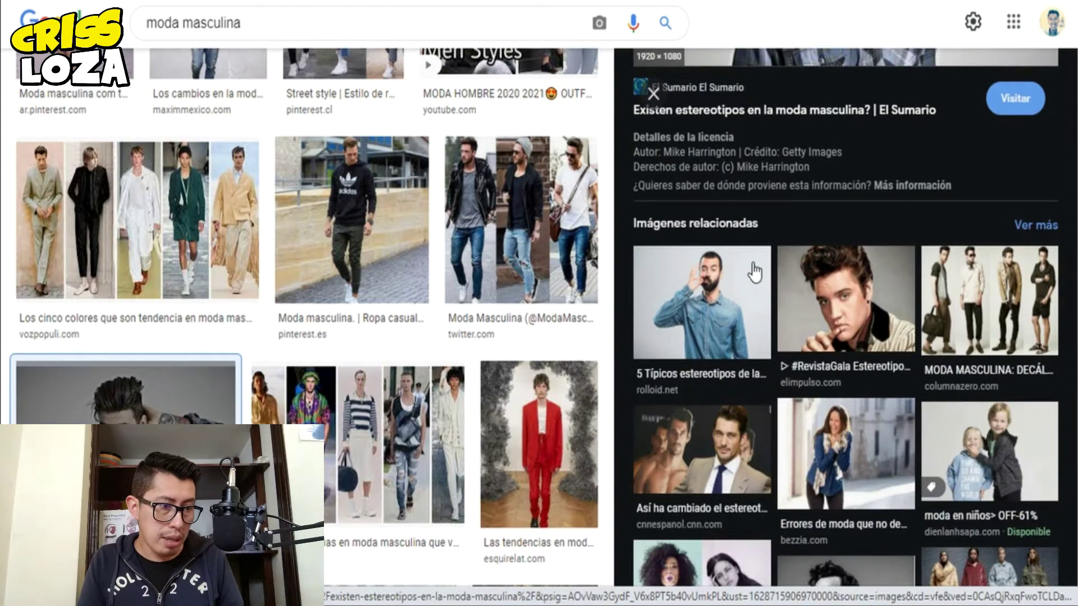
pyautogui.scroll(5, 755, 273)
# - Save the bearded man photo with 'Guardar imagen como...' and return to Photoshop
pyautogui.rightClick(876, 194)
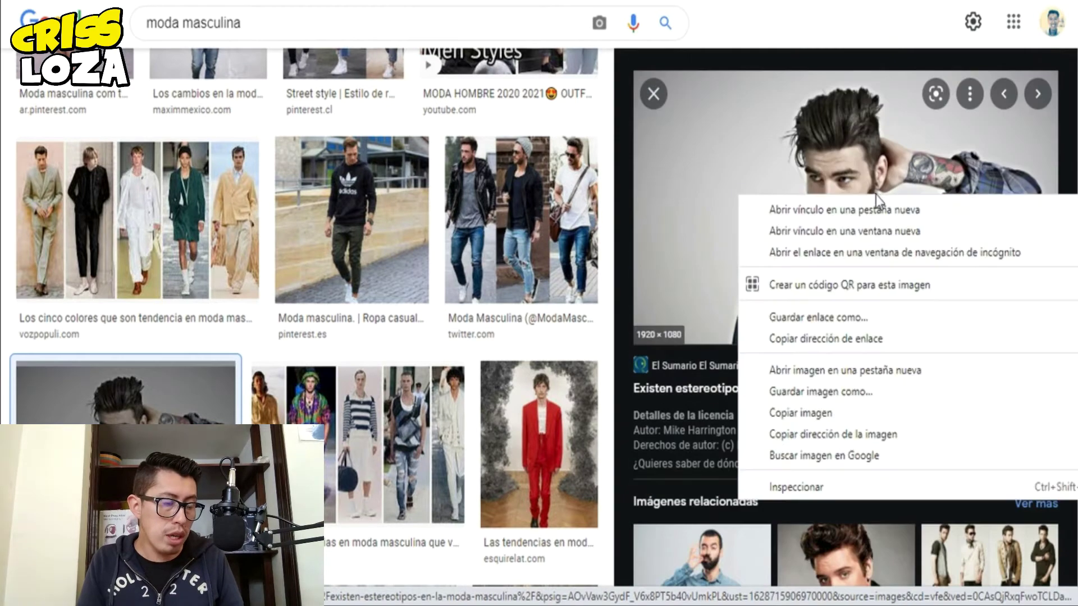
pyautogui.click(826, 392)
pyautogui.click(410, 344)
pyautogui.moveTo(574, 605)
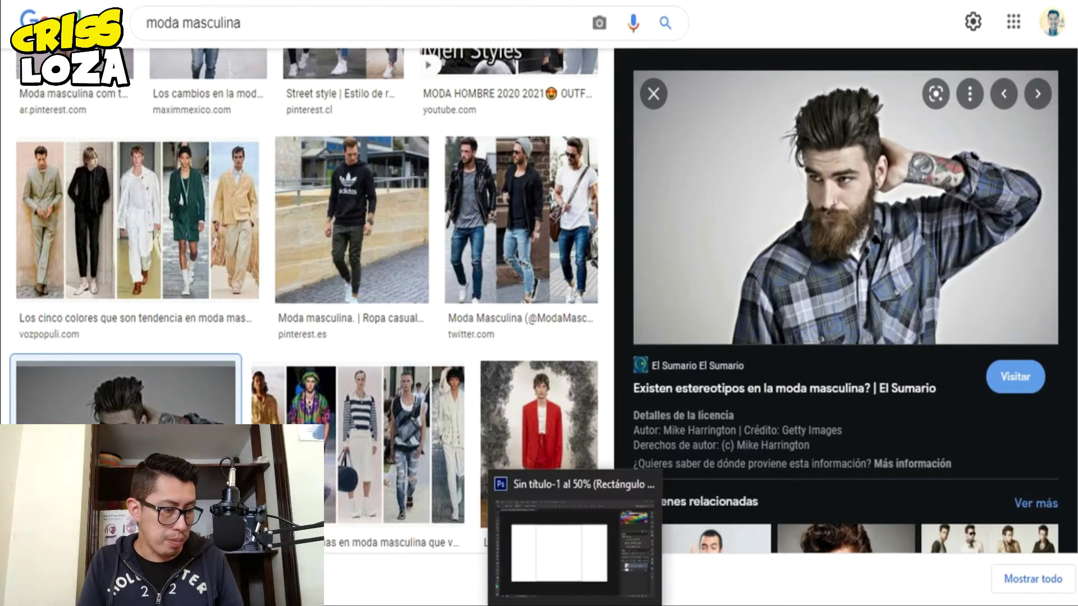
pyautogui.click(561, 539)
# - Open hombre-1.jpg from the Descargas folder in Photoshop
pyautogui.click(16, 0)
pyautogui.click(23, 0)
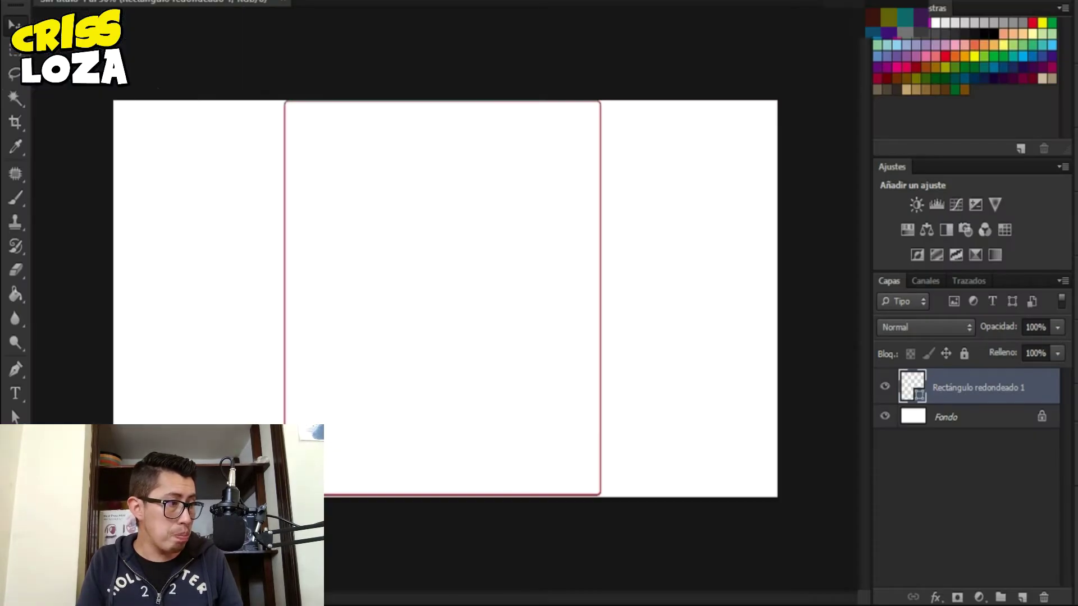
pyautogui.click(513, 283)
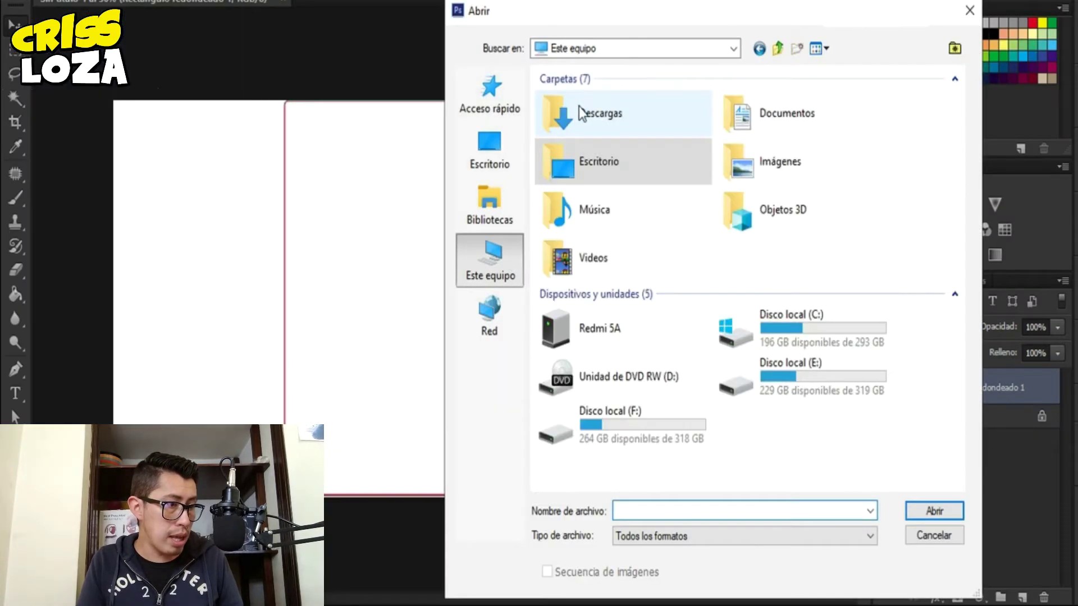
pyautogui.doubleClick(582, 113)
pyautogui.doubleClick(583, 118)
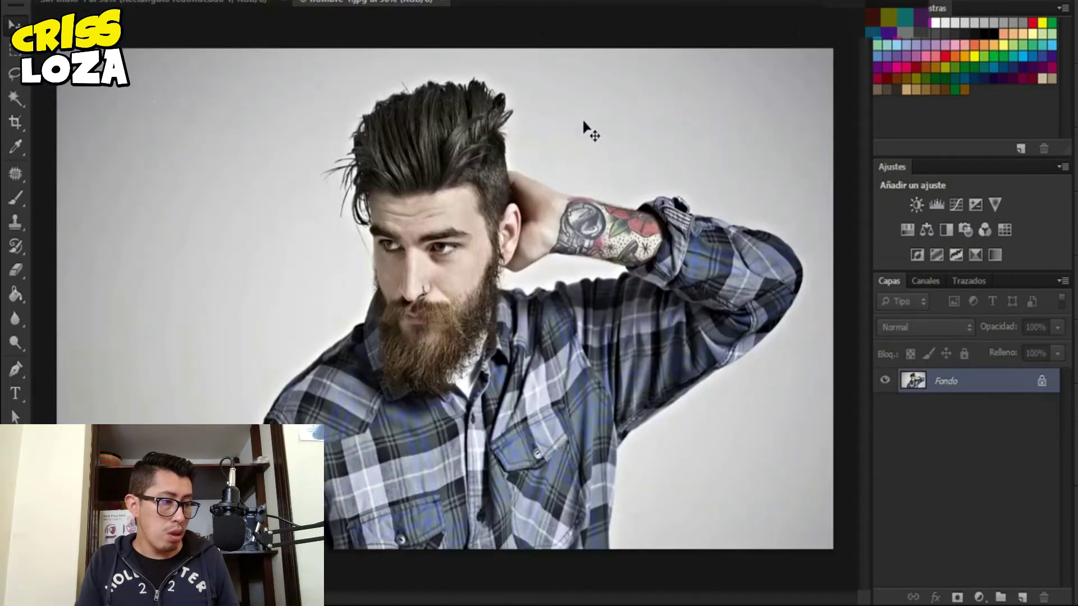
# - Paste the photo into Sin título-1 as Capa 1 below the rounded rectangle, framing the face
pyautogui.click(146, 1)
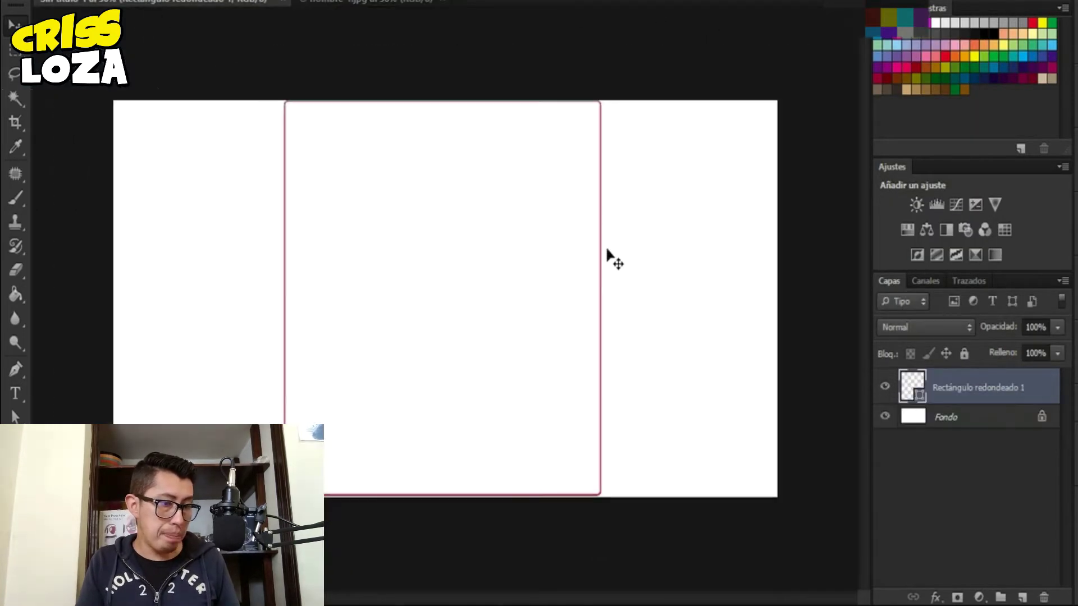
pyautogui.hotkey('ctrl', 'shift', 'alt', 'n')
pyautogui.hotkey('ctrl', 'v')
pyautogui.moveTo(545, 304); pyautogui.dragTo(544, 260)
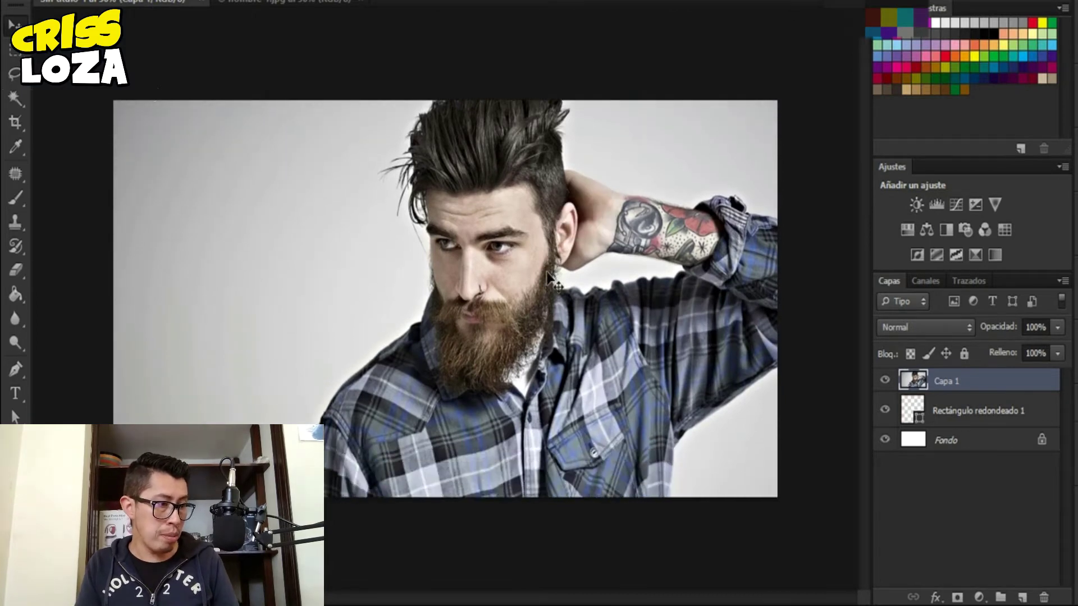
pyautogui.moveTo(686, 316); pyautogui.dragTo(611, 317)
pyautogui.moveTo(982, 422); pyautogui.dragTo(988, 379)
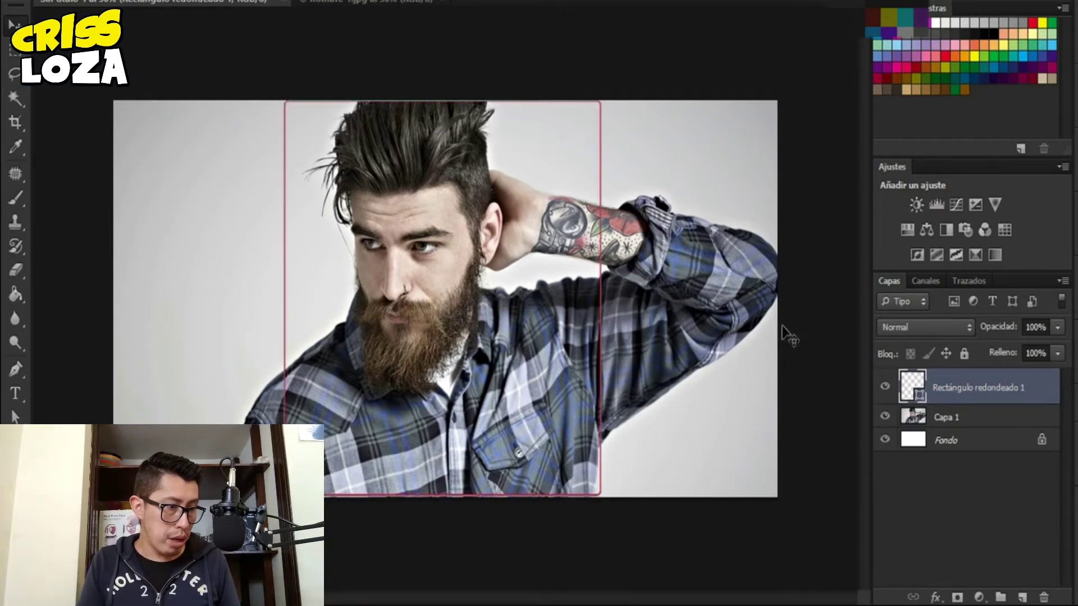
pyautogui.click(960, 415)
pyautogui.moveTo(566, 359); pyautogui.dragTo(536, 356)
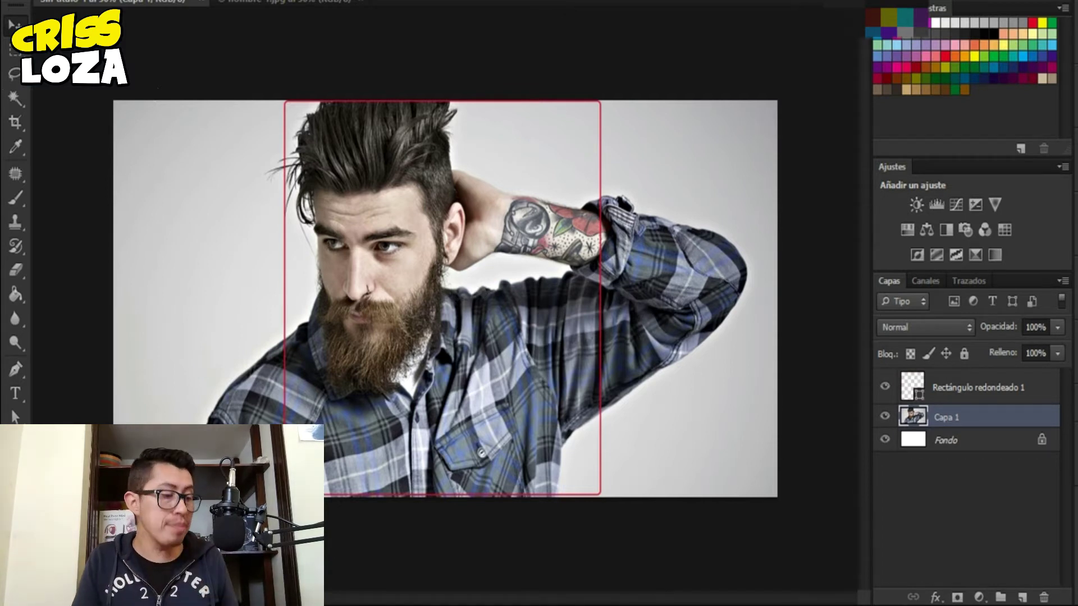
pyautogui.click(443, 533)
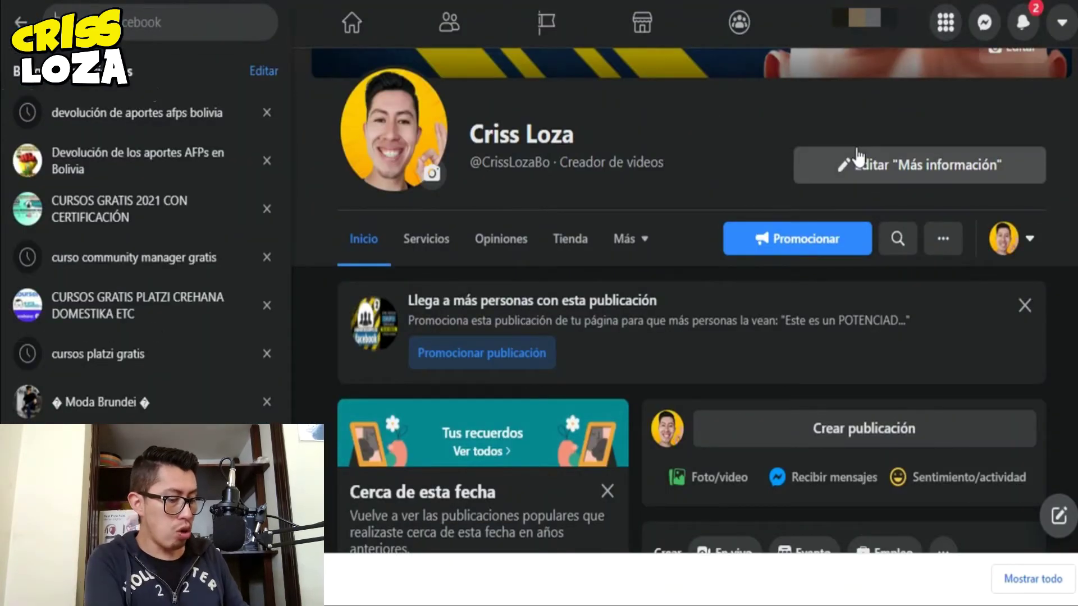
# - Search Facebook for 'moda masculina', filter to Grupos, and browse the matching groups
pyautogui.write('moda masculin')
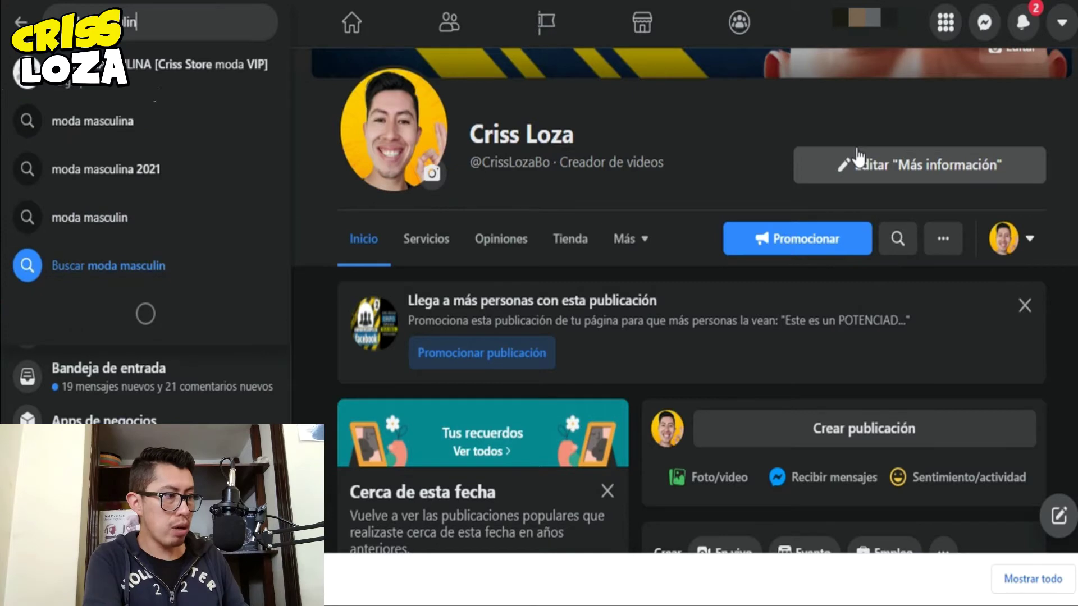
pyautogui.write('a')
pyautogui.press('Return')
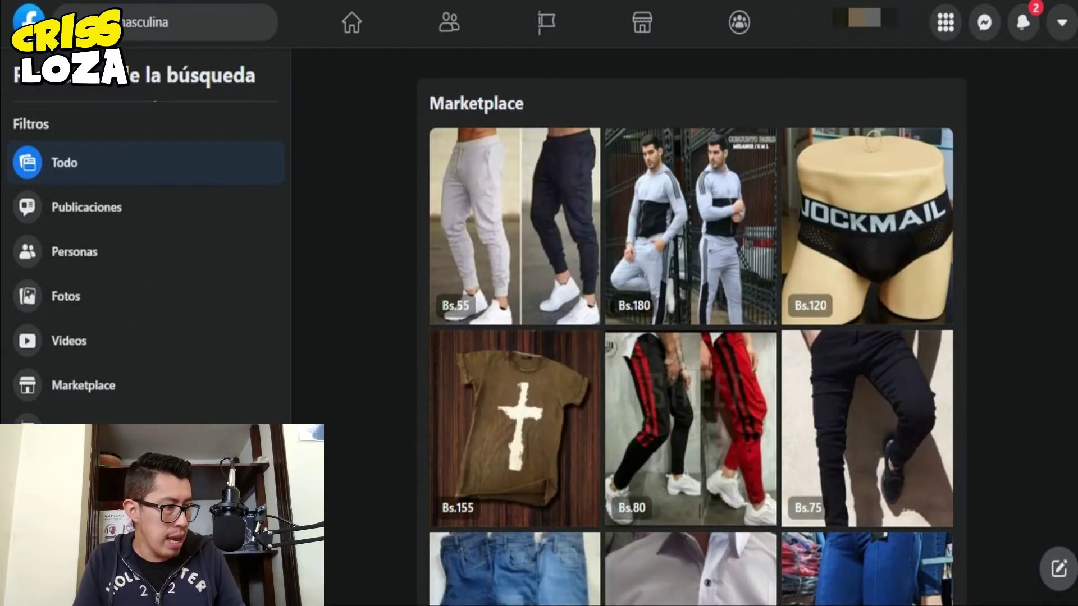
pyautogui.click(73, 518)
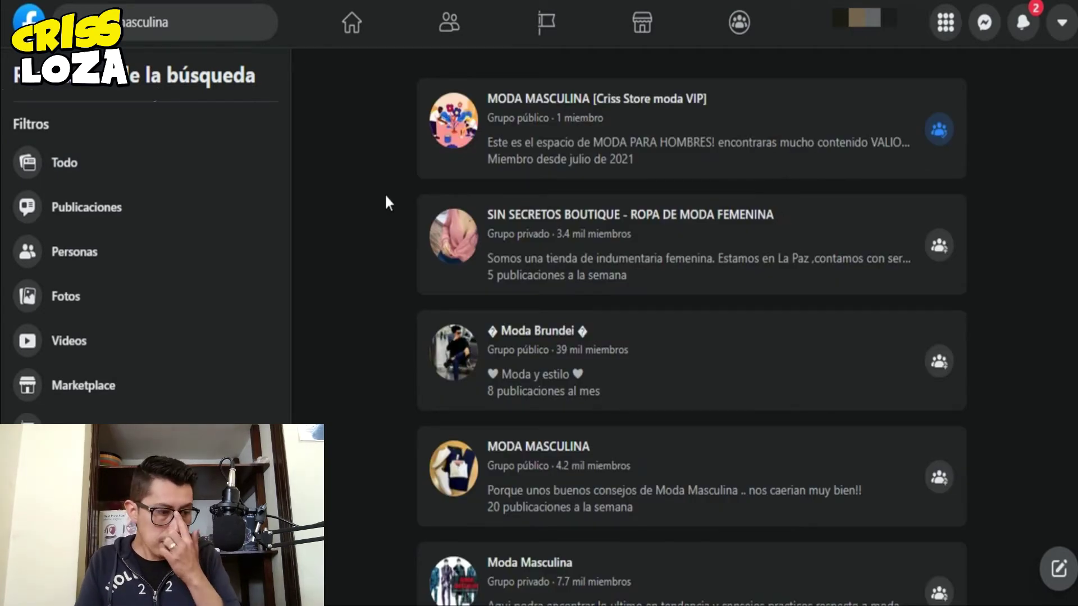
pyautogui.scroll(-5, 486, 283)
pyautogui.scroll(-6, 486, 278)
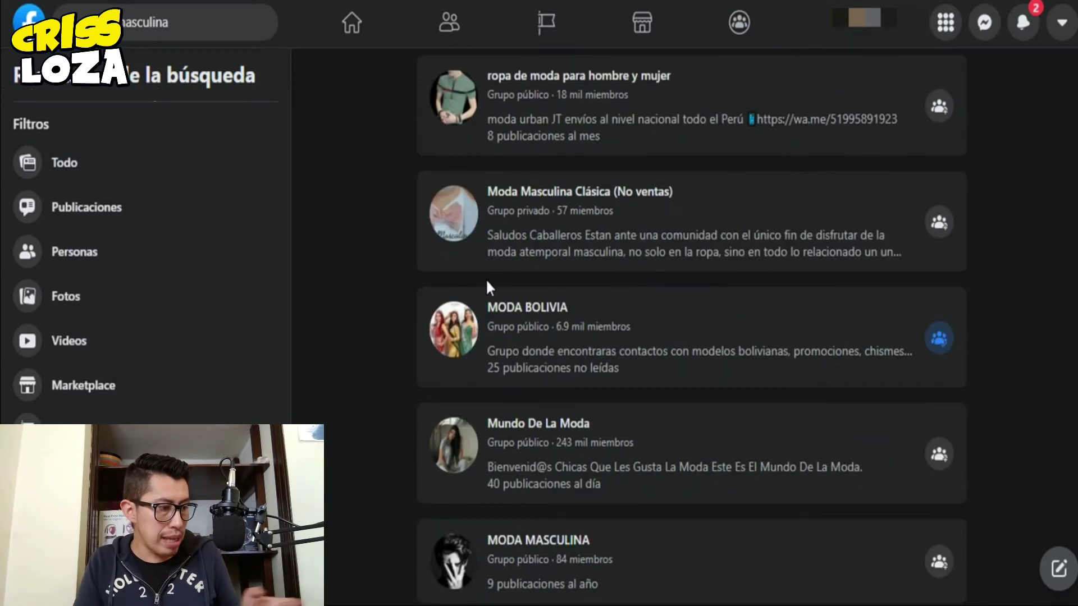
pyautogui.scroll(11, 486, 279)
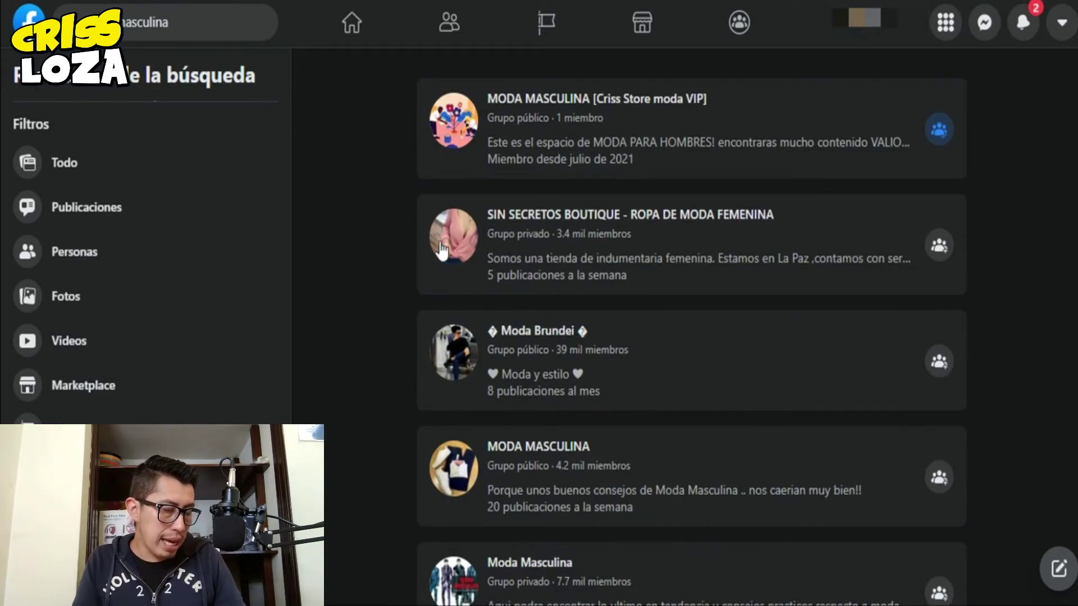
pyautogui.moveTo(459, 229)
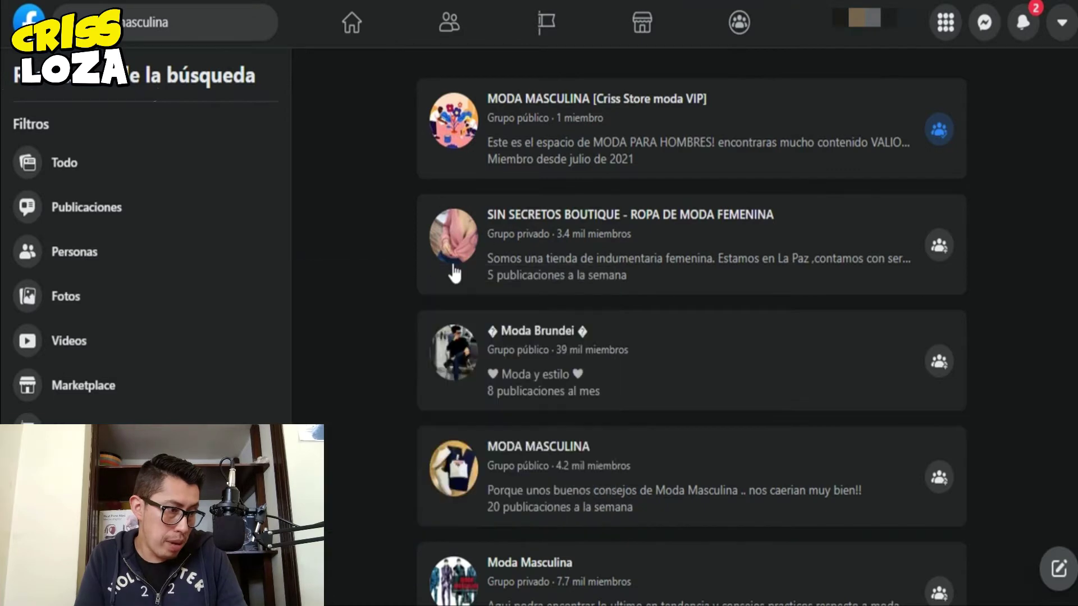
pyautogui.scroll(-3, 392, 247)
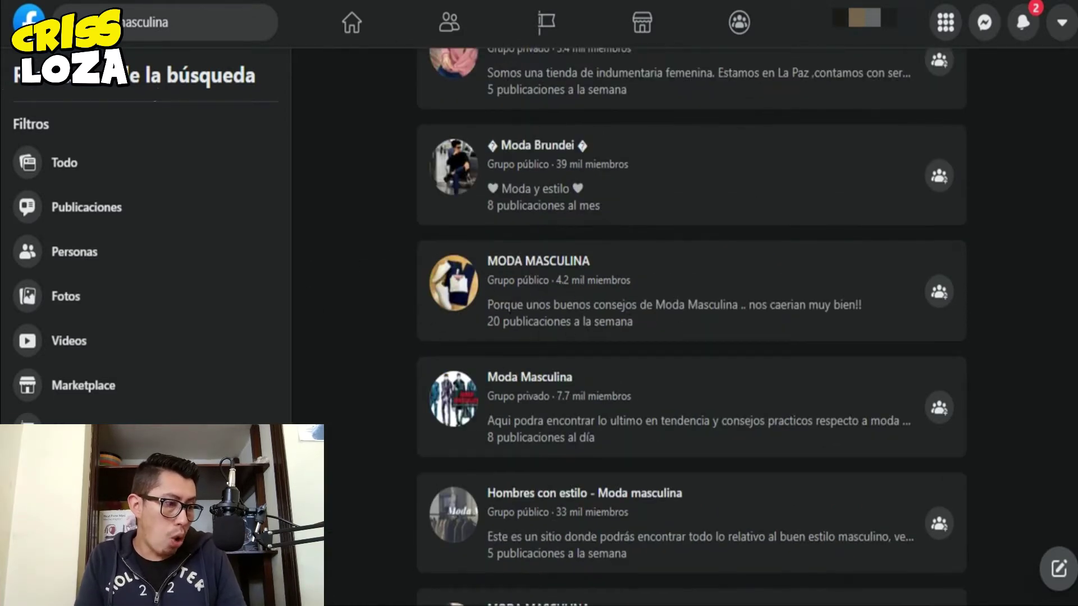
pyautogui.moveTo(451, 297)
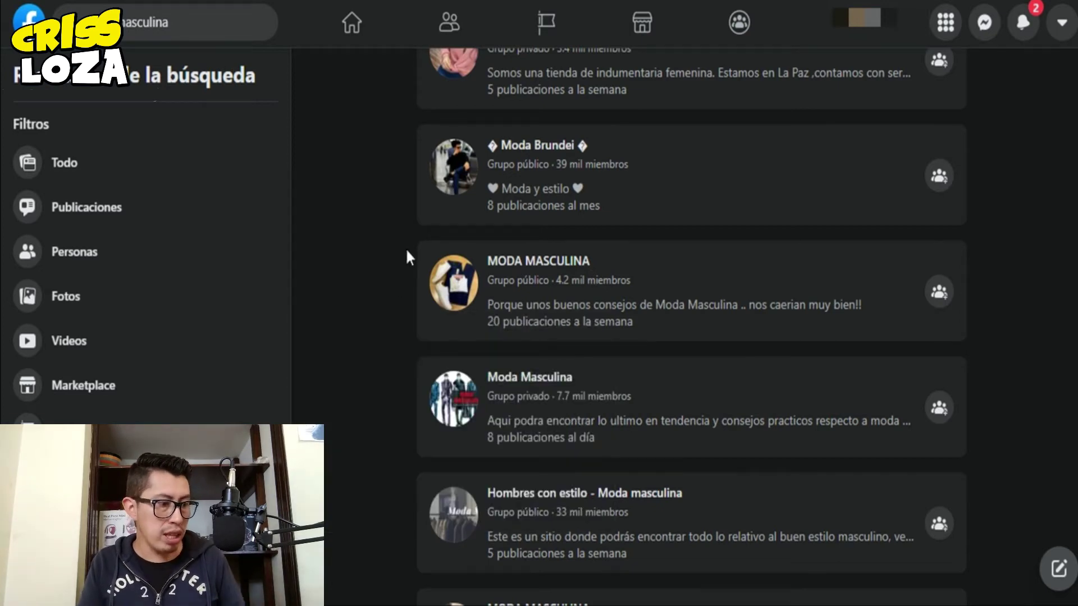
pyautogui.scroll(-5, 406, 251)
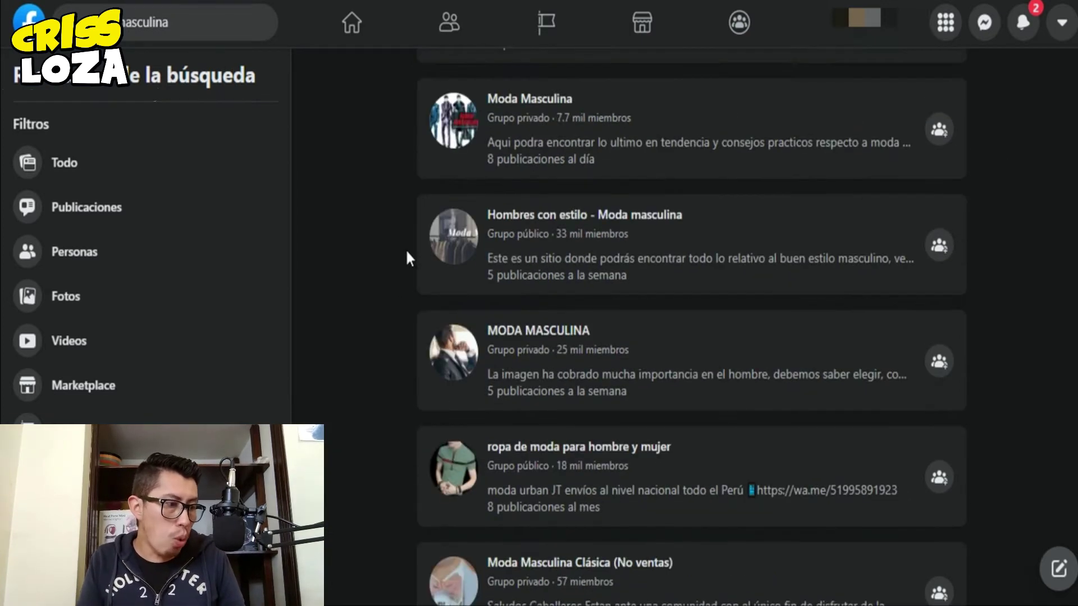
pyautogui.scroll(-10, 406, 252)
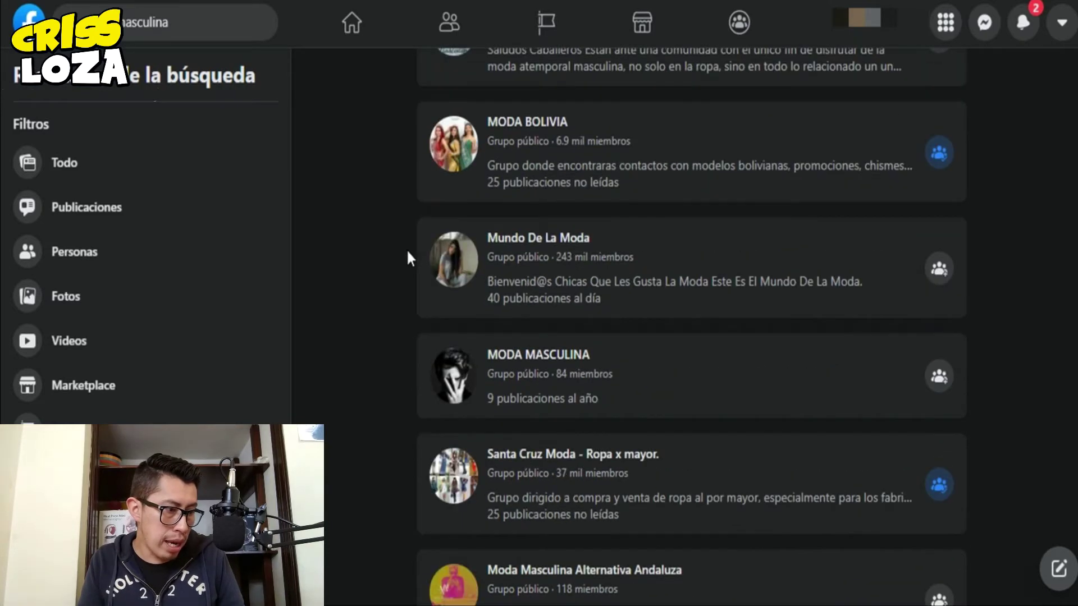
pyautogui.scroll(-2, 406, 248)
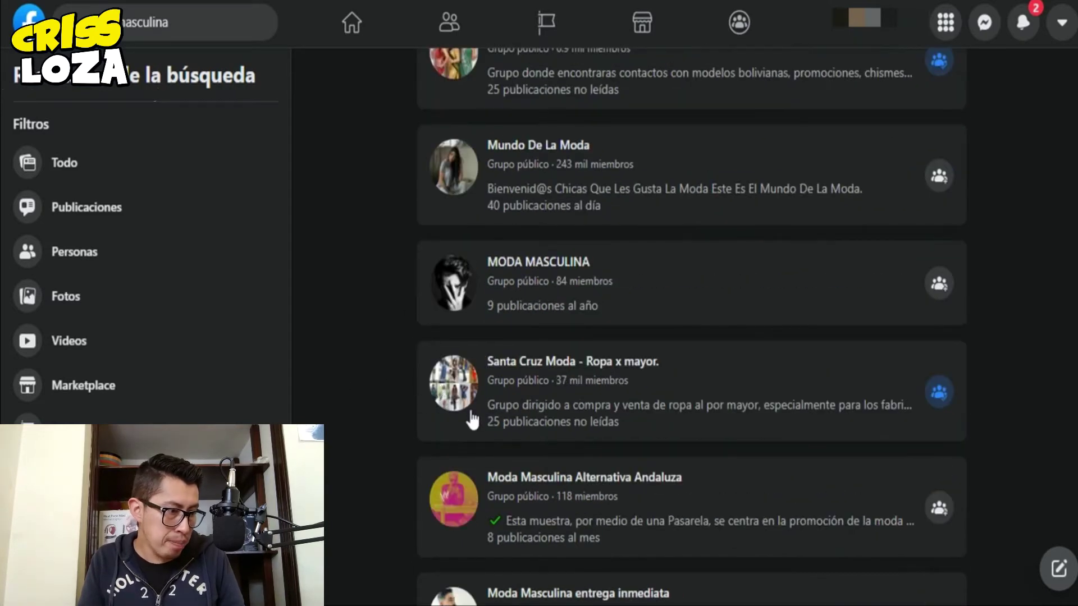
pyautogui.moveTo(464, 412)
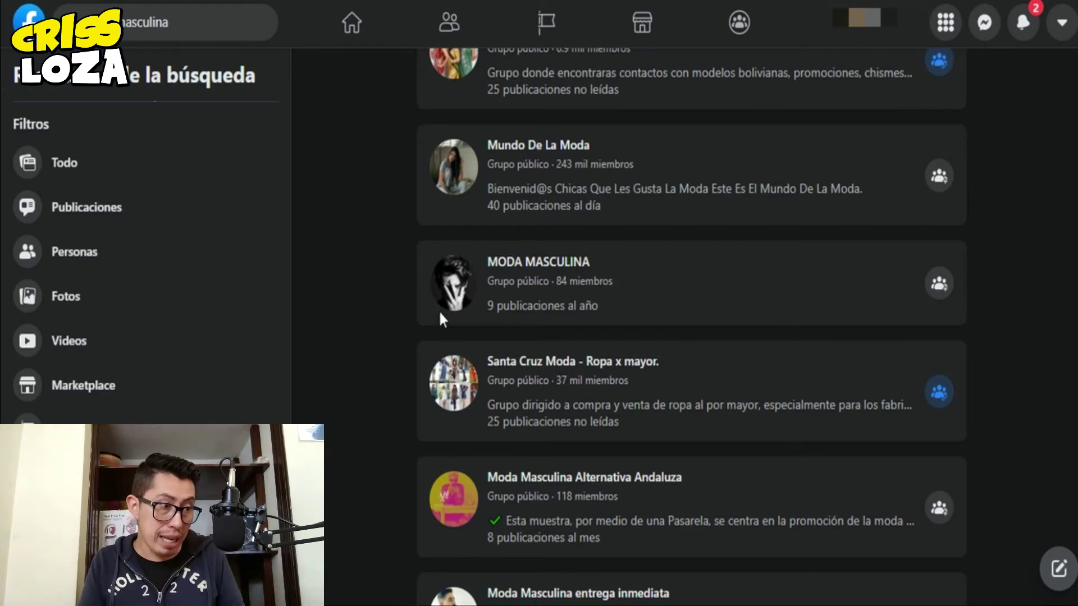
pyautogui.moveTo(472, 316)
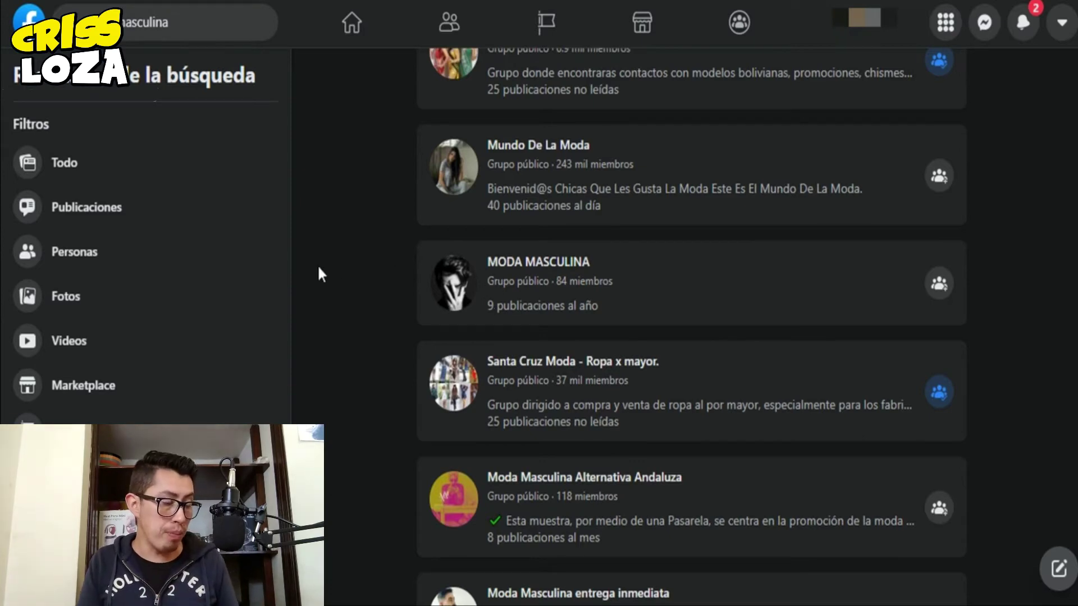
pyautogui.scroll(15, 427, 338)
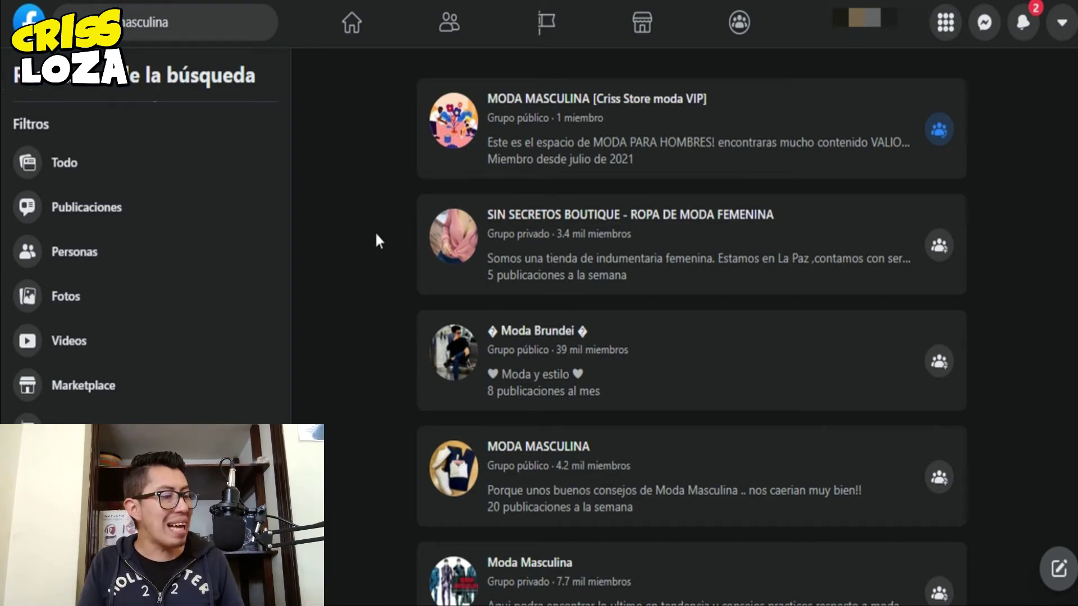
pyautogui.scroll(-3, 375, 241)
pyautogui.scroll(-5, 375, 241)
pyautogui.scroll(-18, 375, 241)
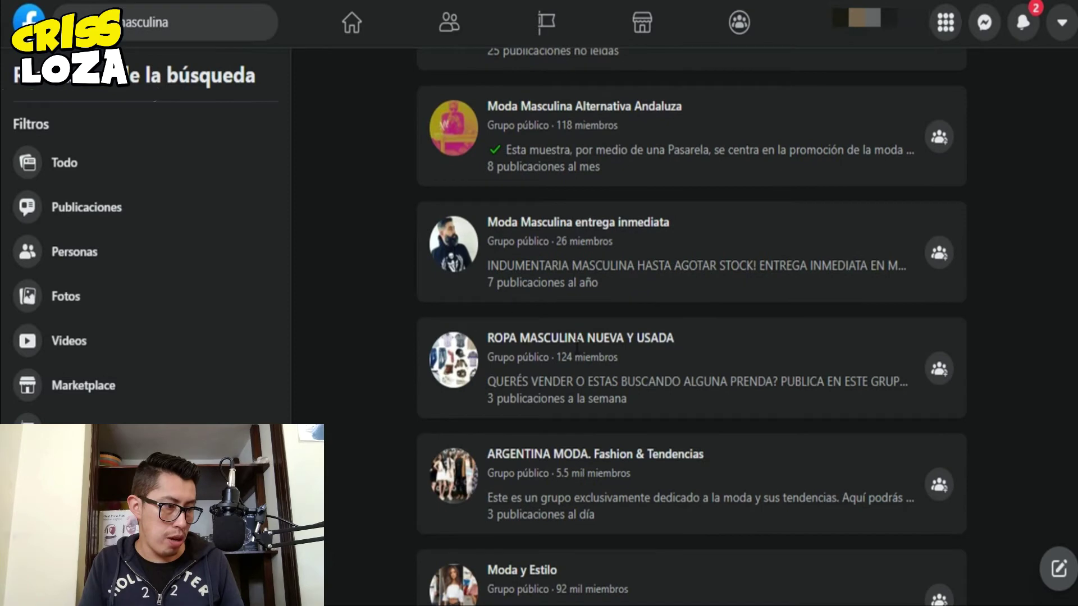
pyautogui.scroll(-3, 427, 392)
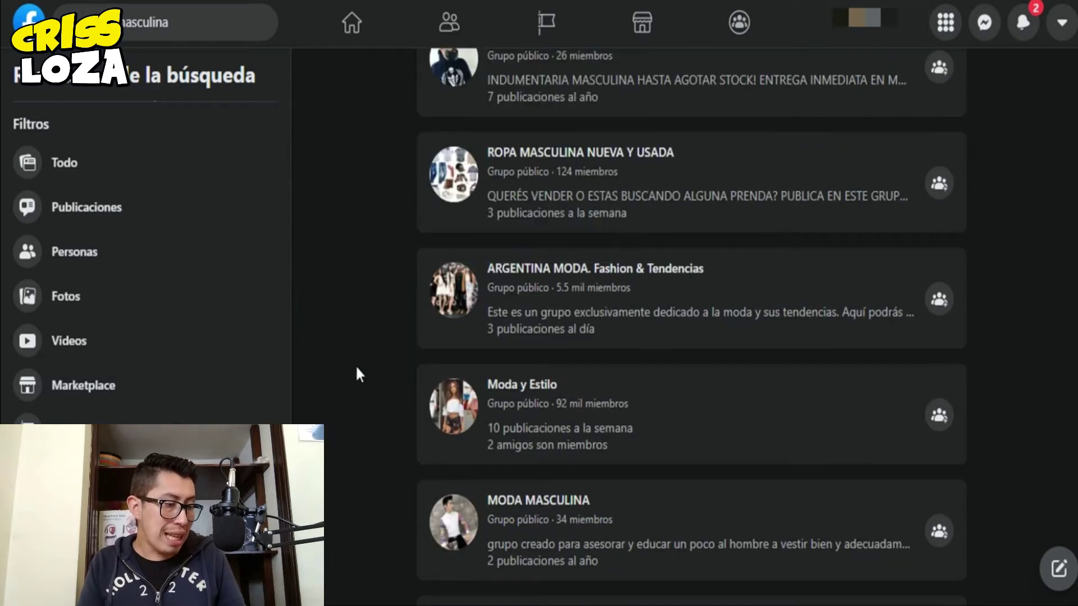
pyautogui.scroll(12, 360, 375)
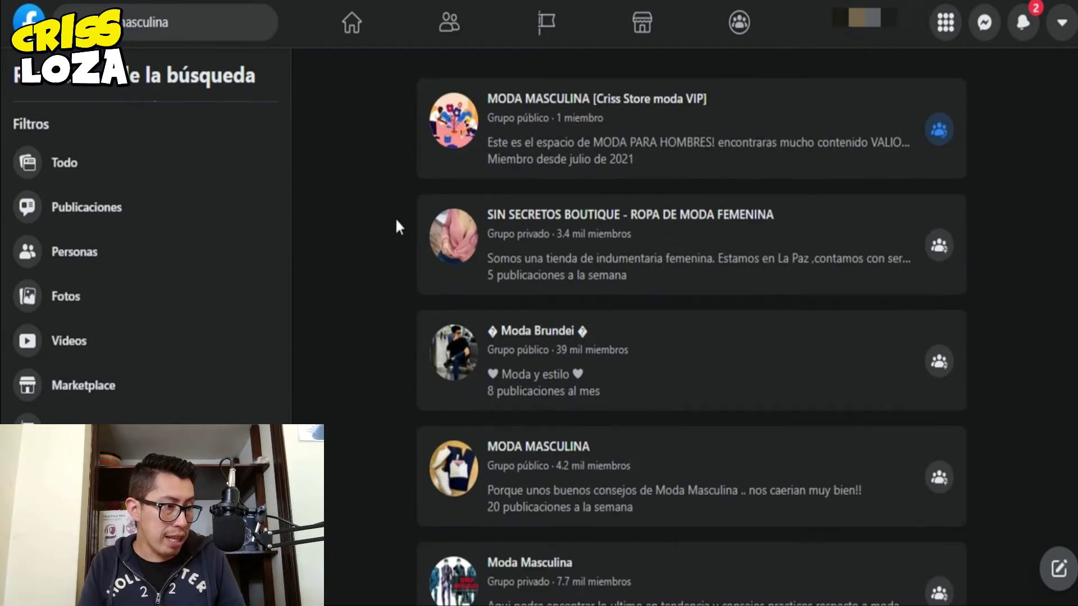
pyautogui.scroll(-2, 415, 295)
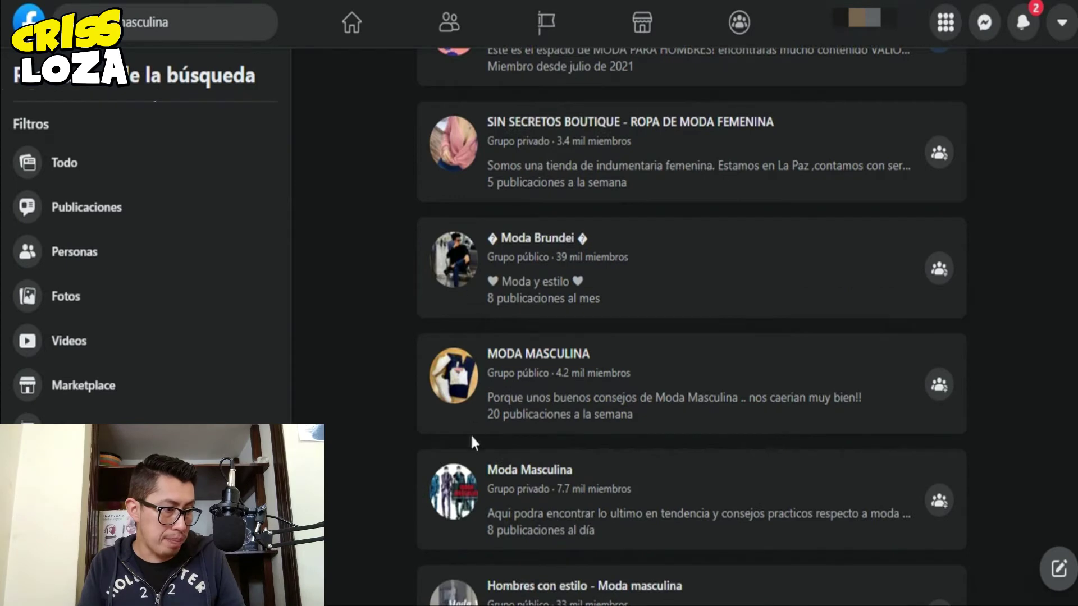
pyautogui.scroll(-5, 426, 393)
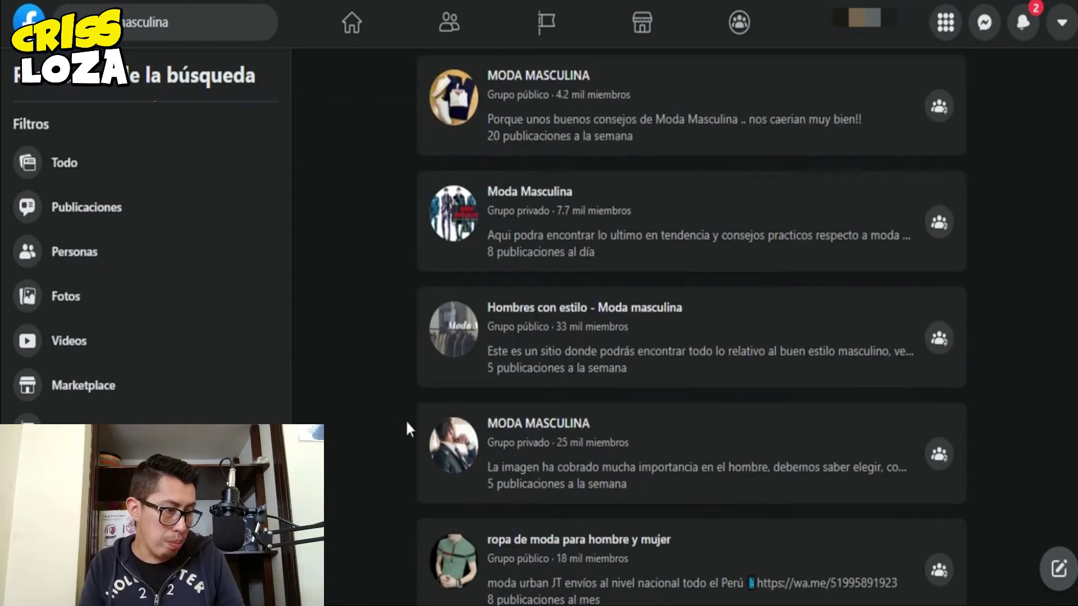
pyautogui.scroll(-3, 465, 416)
pyautogui.scroll(-5, 521, 437)
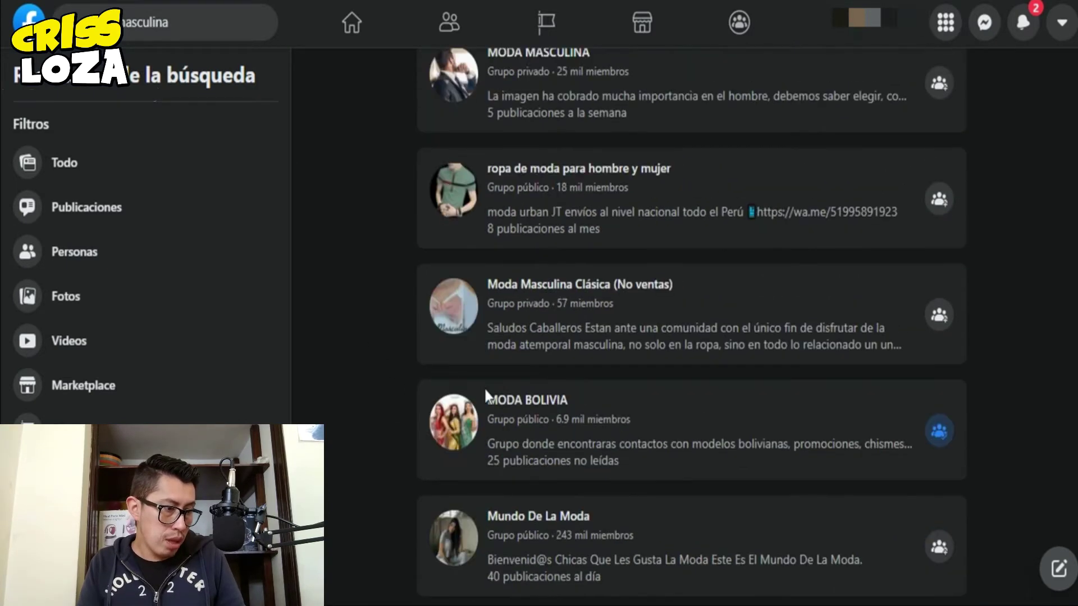
pyautogui.scroll(-3, 368, 414)
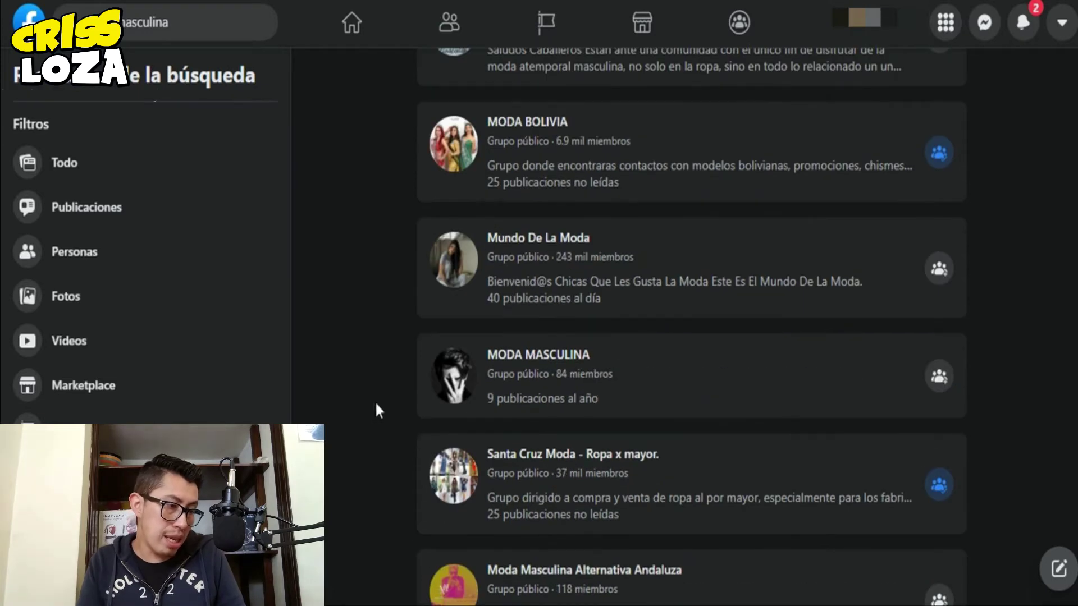
pyautogui.scroll(-8, 377, 351)
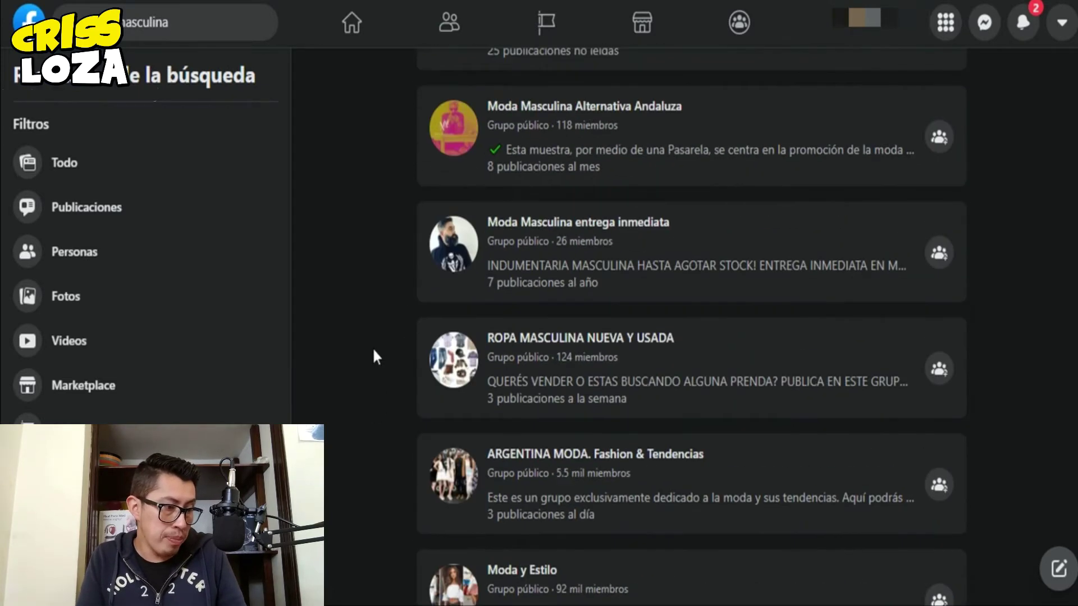
pyautogui.scroll(-5, 356, 439)
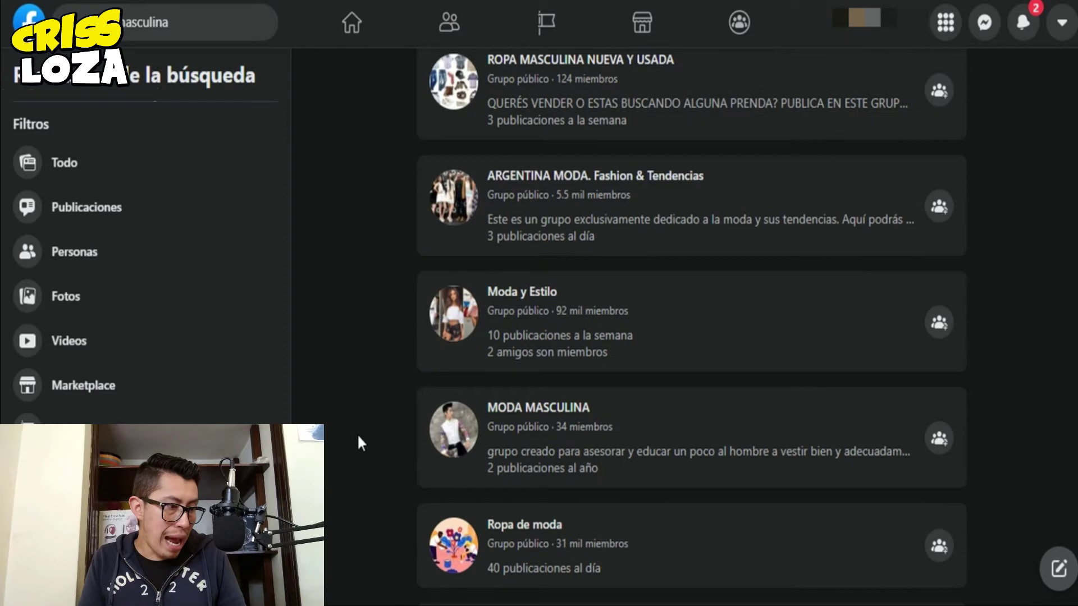
pyautogui.scroll(-15, 358, 437)
pyautogui.scroll(8, 358, 436)
pyautogui.scroll(-13, 359, 444)
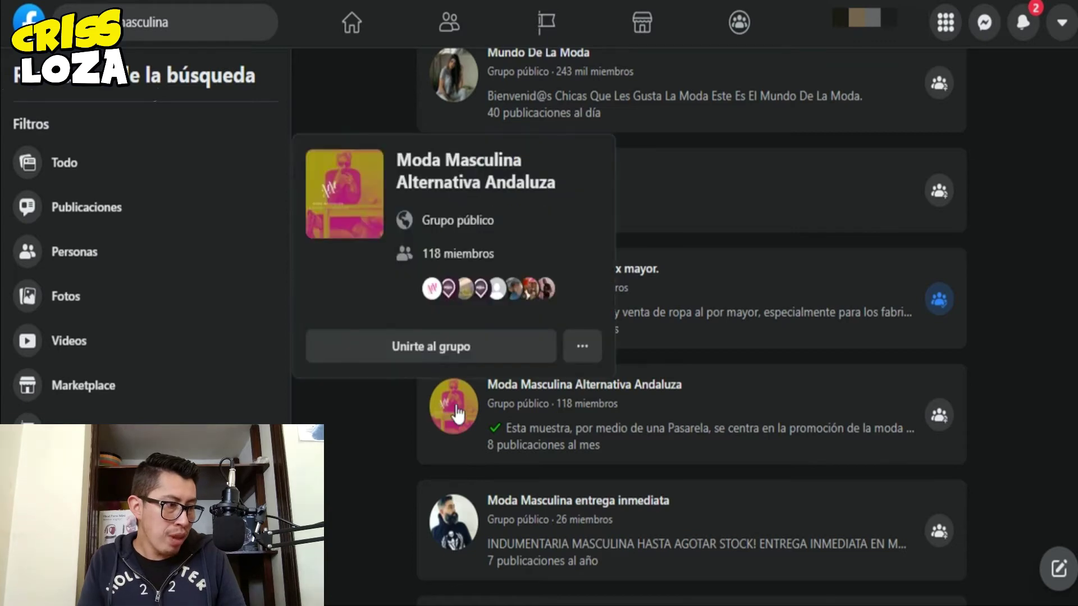
pyautogui.scroll(-2, 326, 454)
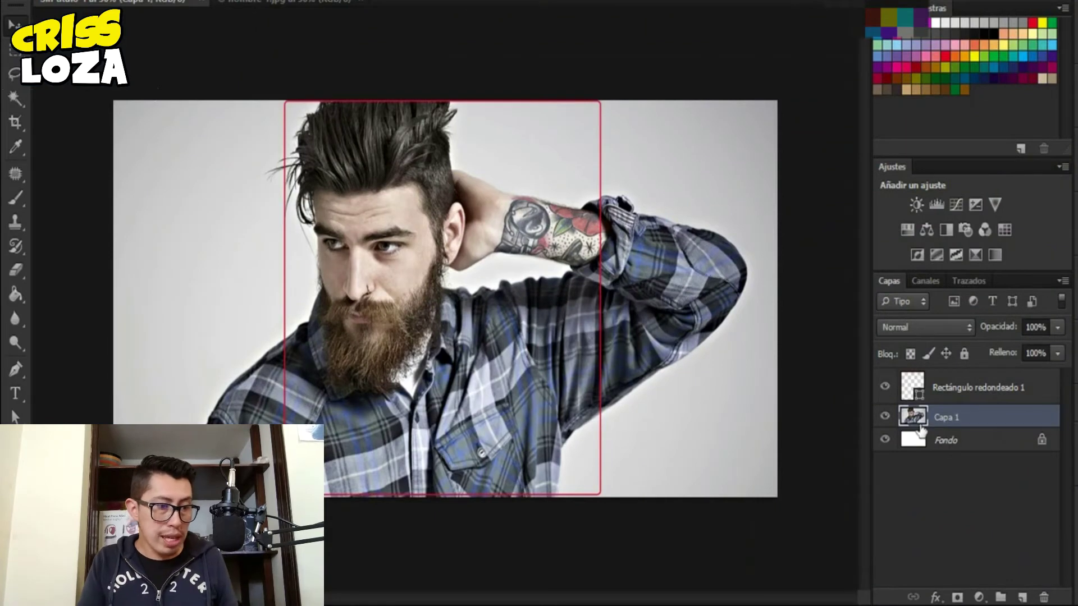
# - Brighten the model photo with an Exposure adjustment (+0,39, gamma 0,83) merged into its layer
pyautogui.moveTo(921, 430); pyautogui.dragTo(917, 427)
pyautogui.keyDown('ctrl'); pyautogui.click(917, 427); pyautogui.keyUp('ctrl')
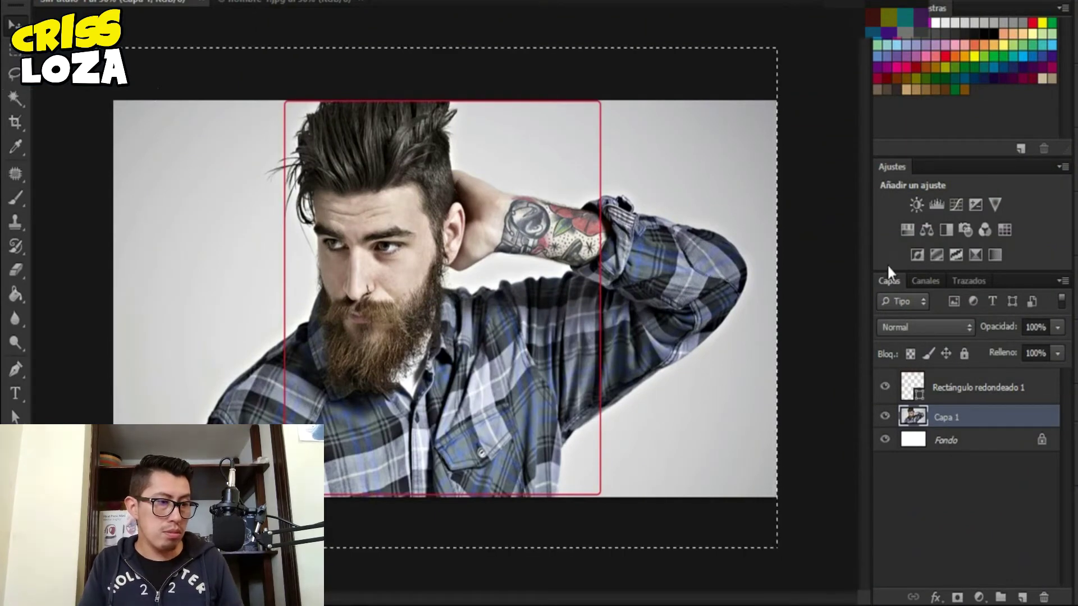
pyautogui.click(977, 207)
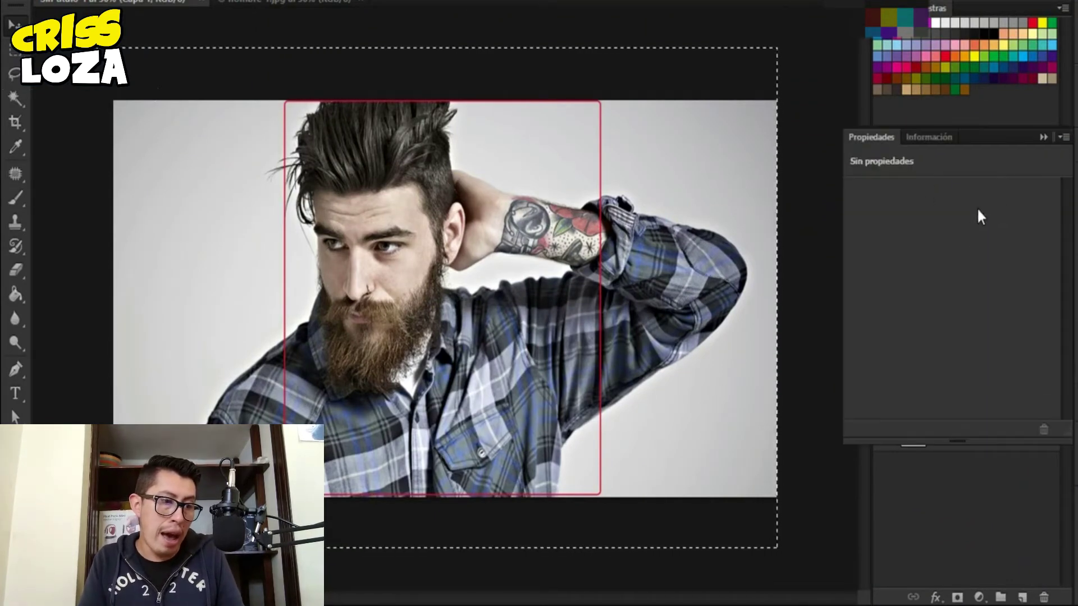
pyautogui.moveTo(952, 320); pyautogui.dragTo(961, 318)
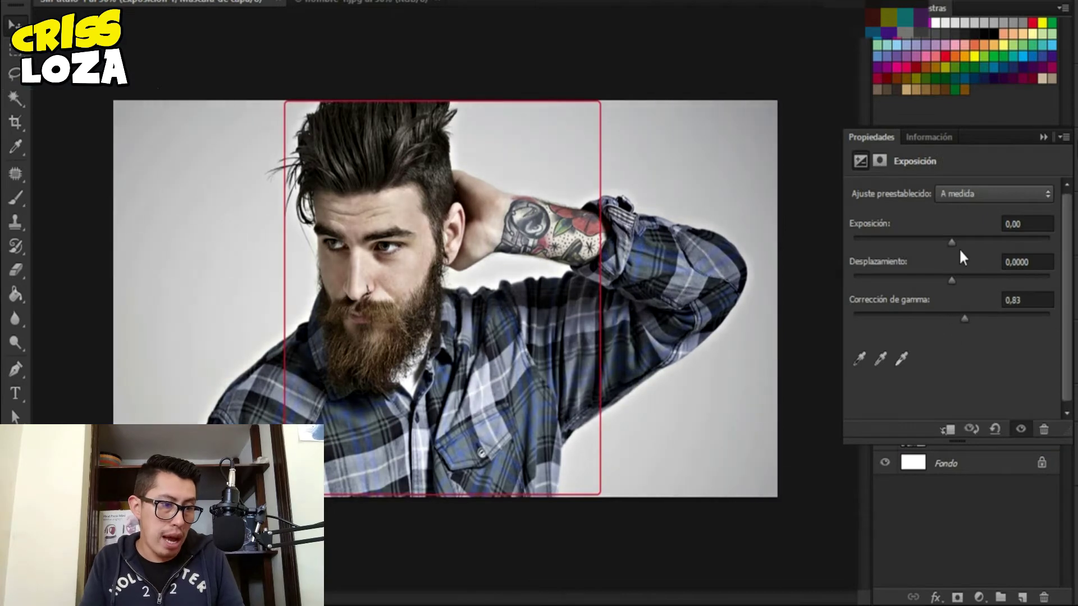
pyautogui.moveTo(953, 241); pyautogui.dragTo(957, 241)
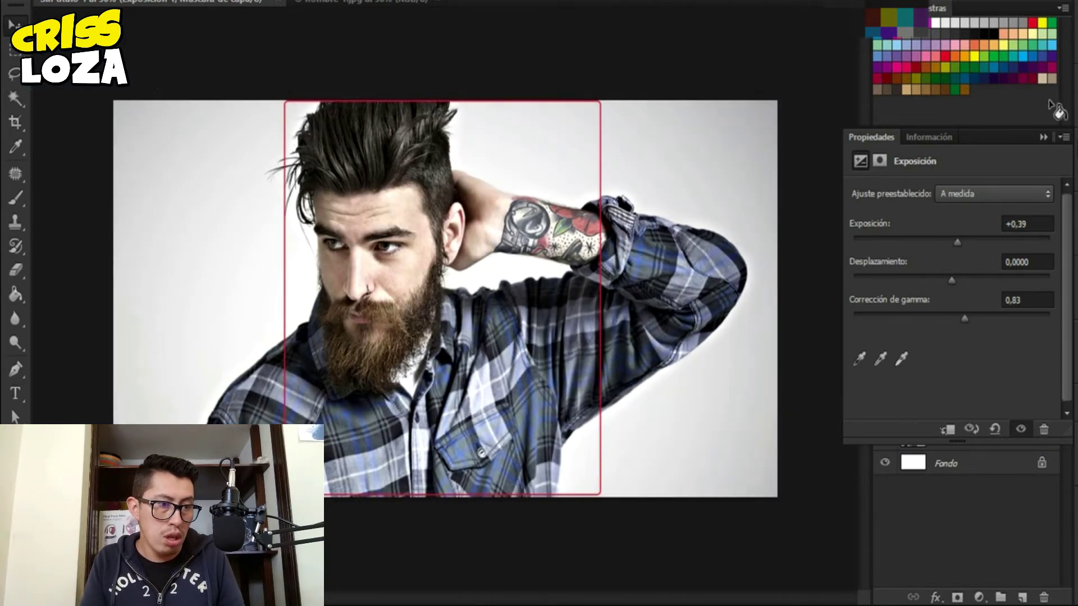
pyautogui.click(1042, 137)
pyautogui.keyDown('shift'); pyautogui.click(952, 441); pyautogui.keyUp('shift')
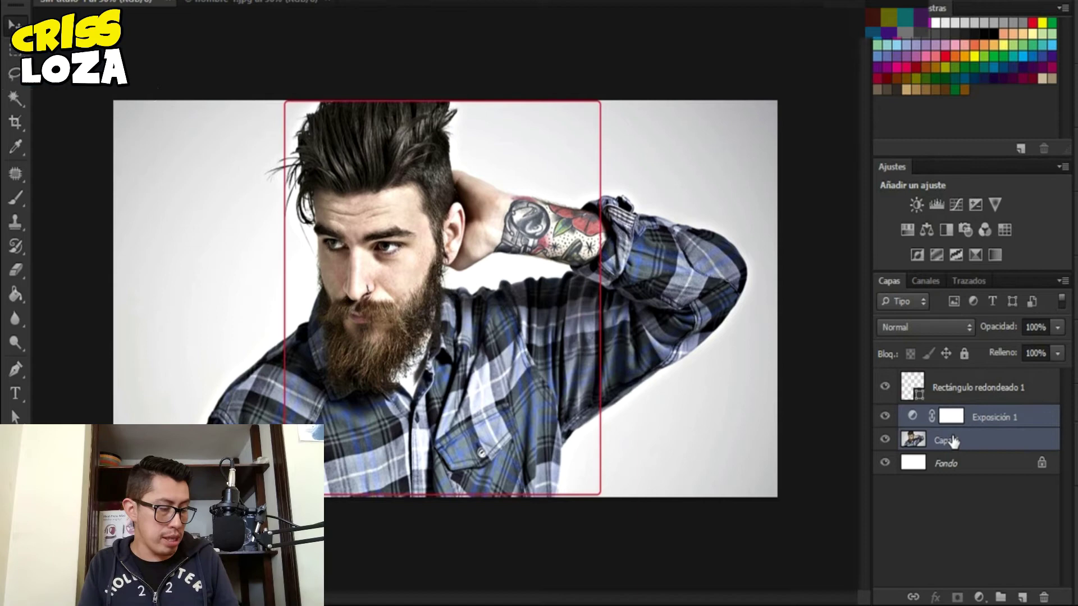
pyautogui.hotkey('ctrl', 'e')
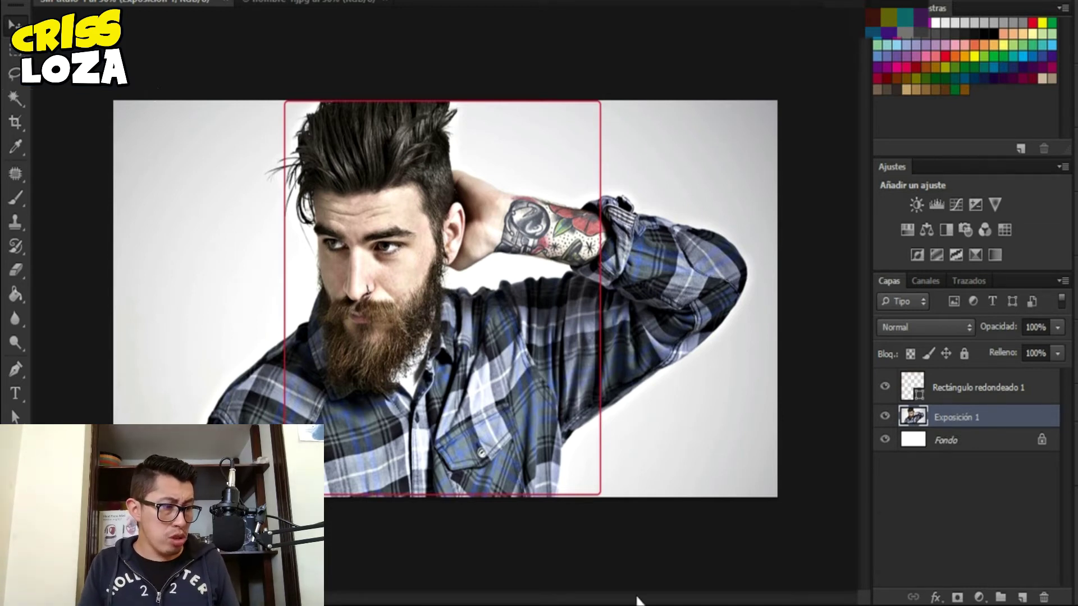
# - Select the grey backdrop around the model with the Magic Wand and delete it
pyautogui.click(946, 440)
pyautogui.click(949, 419)
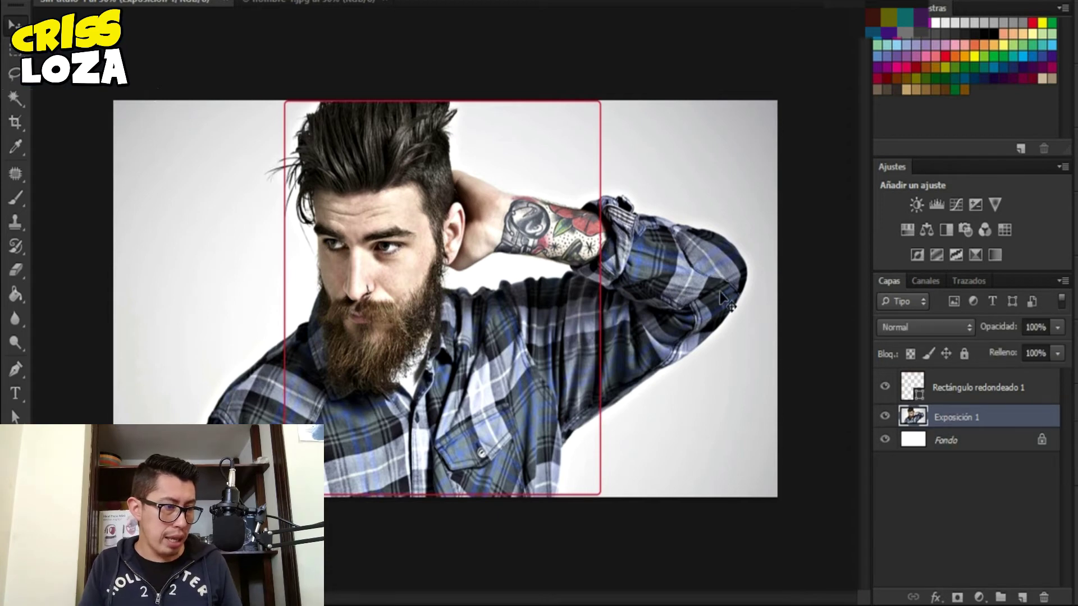
pyautogui.press('w')
pyautogui.click(695, 178)
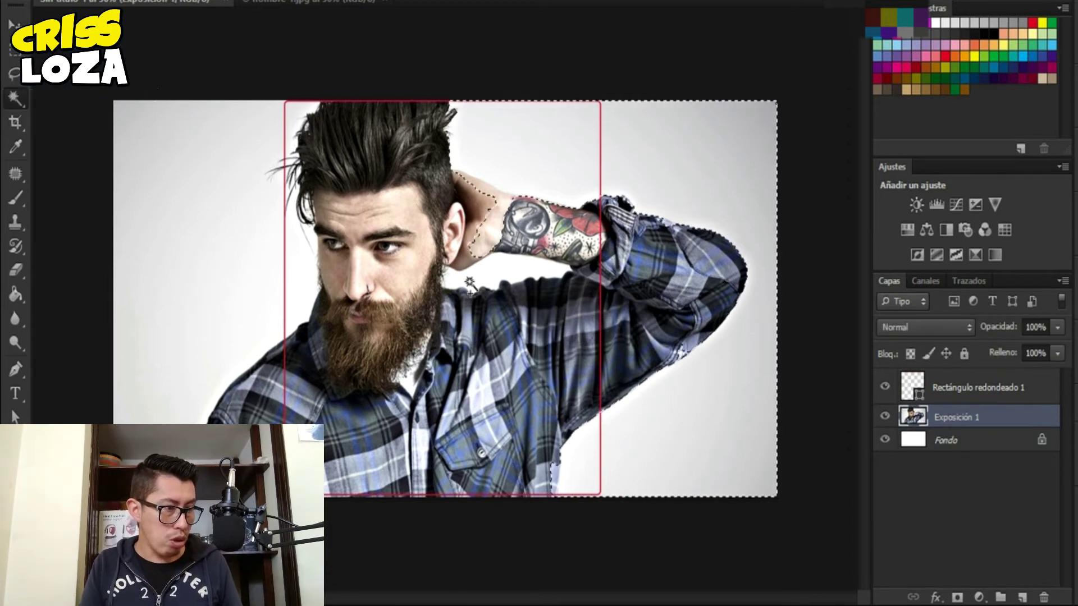
pyautogui.click(553, 137)
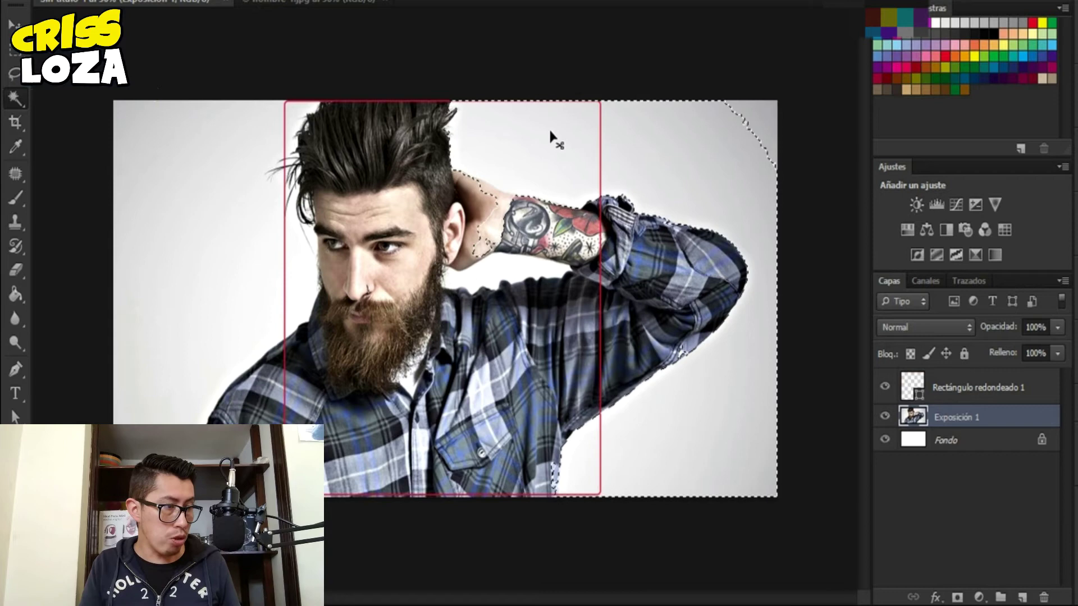
pyautogui.click(501, 164)
pyautogui.click(253, 274)
pyautogui.click(216, 194)
pyautogui.keyDown('shift'); pyautogui.click(276, 241); pyautogui.keyUp('shift')
pyautogui.press('l')
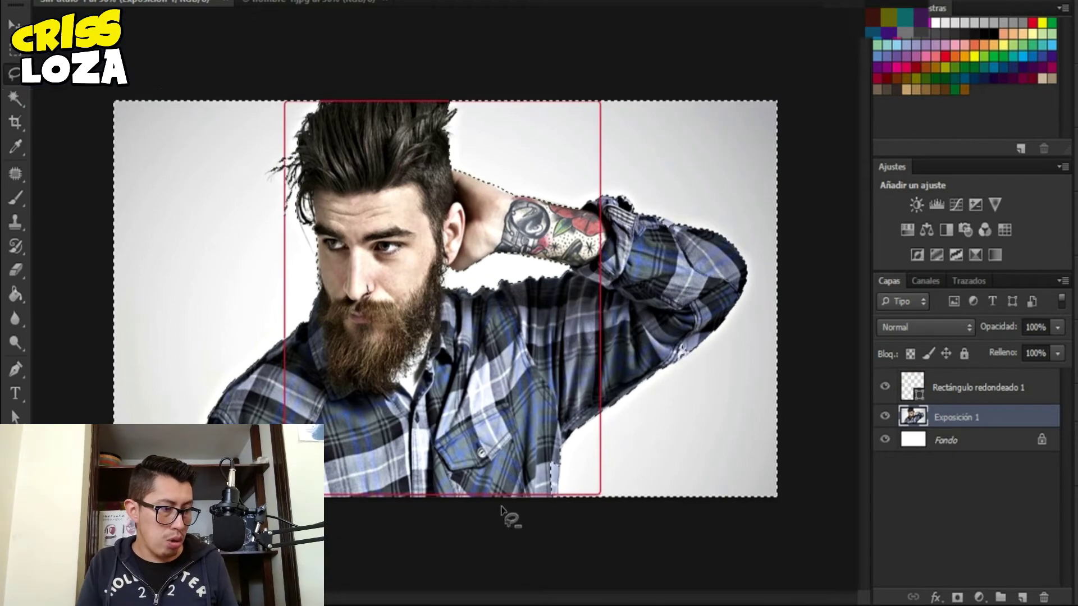
pyautogui.press('Delete')
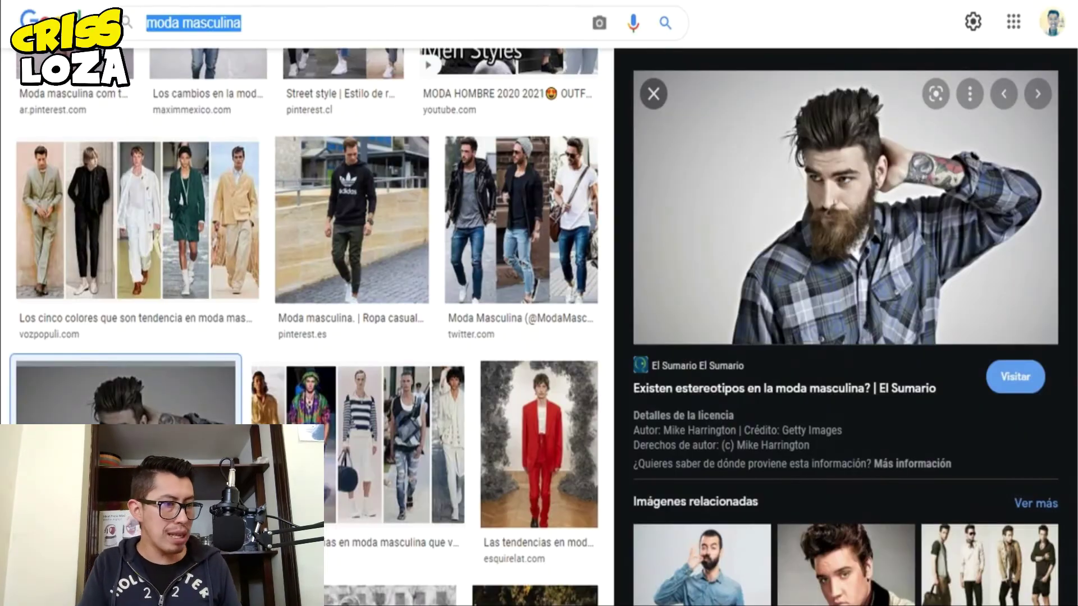
# - Search Google Images for 'wallpaper rave' and save the pink abstract neon image
pyautogui.write('wallpaper rave')
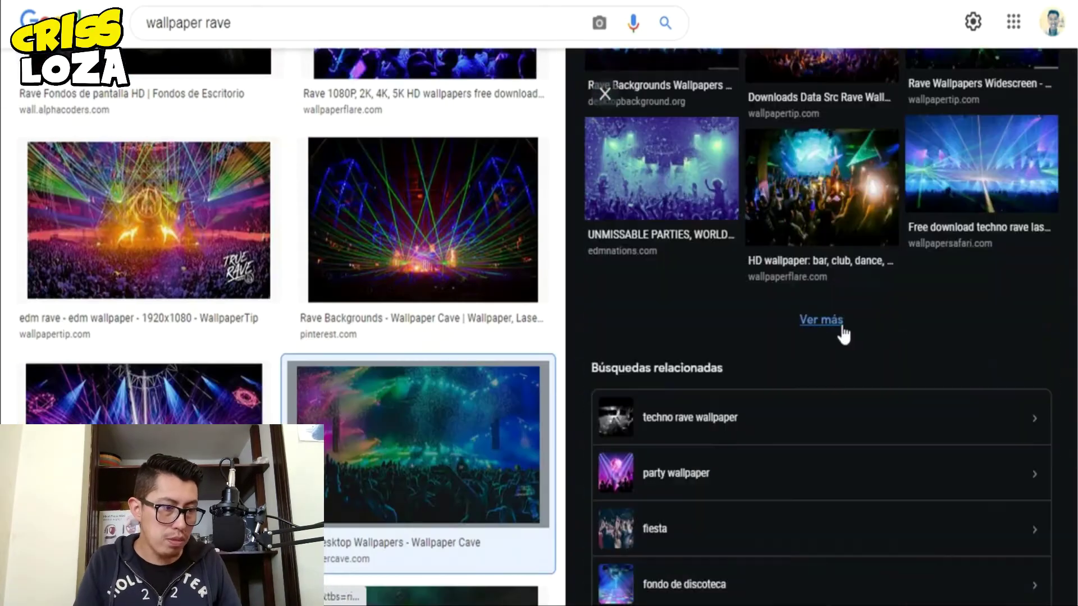
pyautogui.scroll(-10, 412, 305)
pyautogui.scroll(-15, 462, 301)
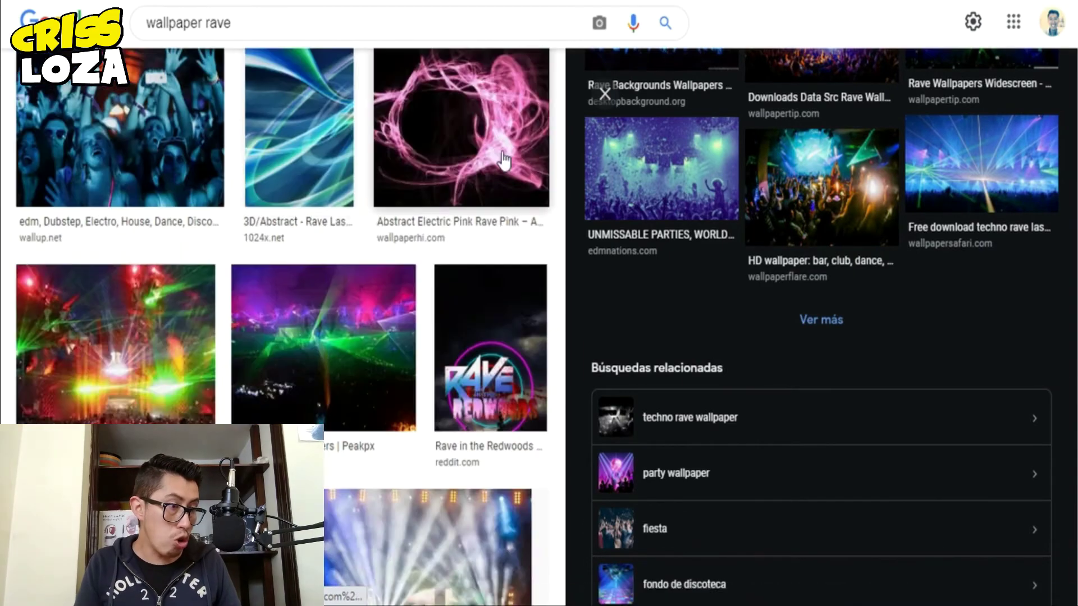
pyautogui.click(504, 160)
pyautogui.rightClick(853, 329)
pyautogui.click(887, 359)
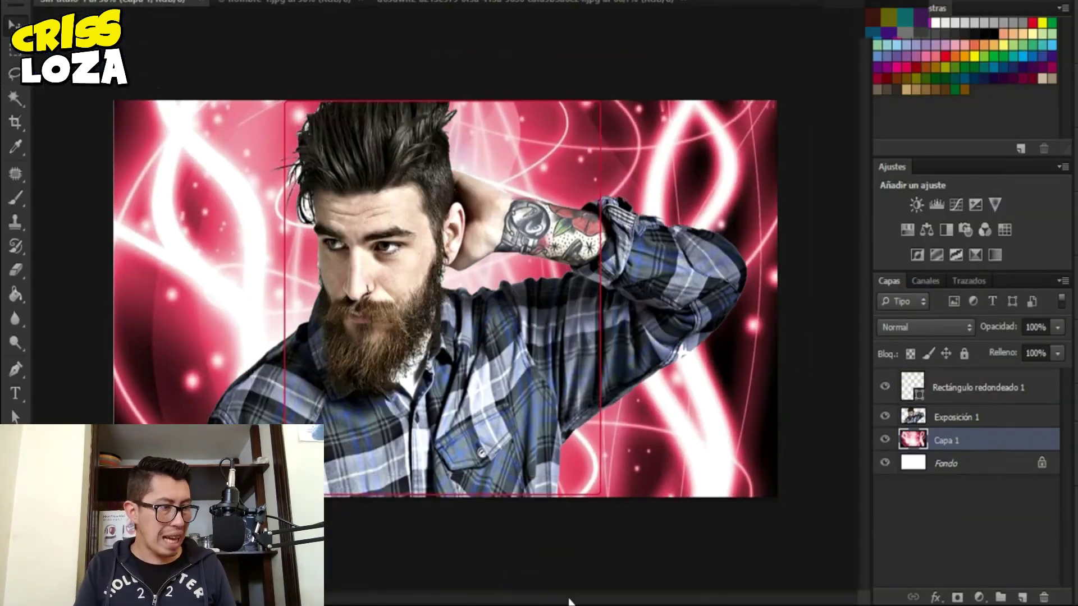
# - Shift the pink wallpaper to blue with a Hue/Saturation adjustment and hide the rounded-rectangle outline
pyautogui.click(907, 230)
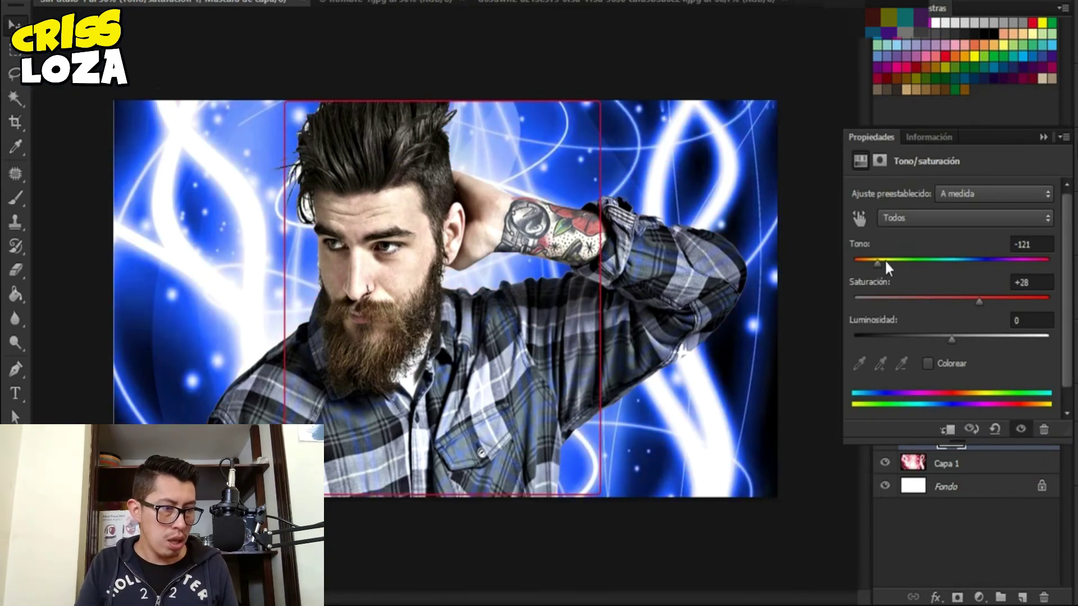
pyautogui.moveTo(886, 262); pyautogui.dragTo(870, 264)
pyautogui.click(983, 528)
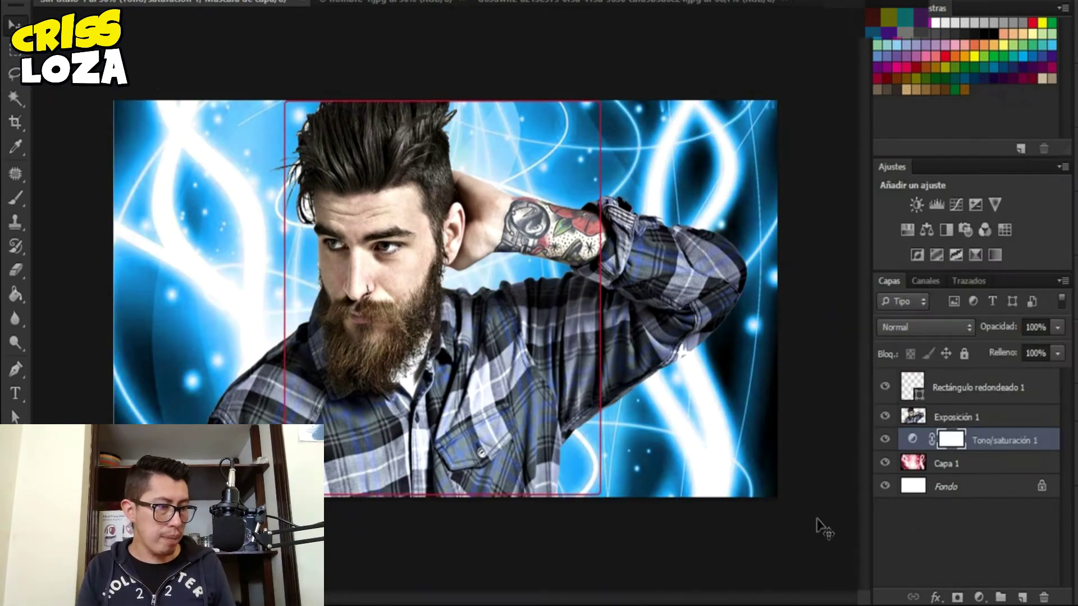
pyautogui.click(885, 387)
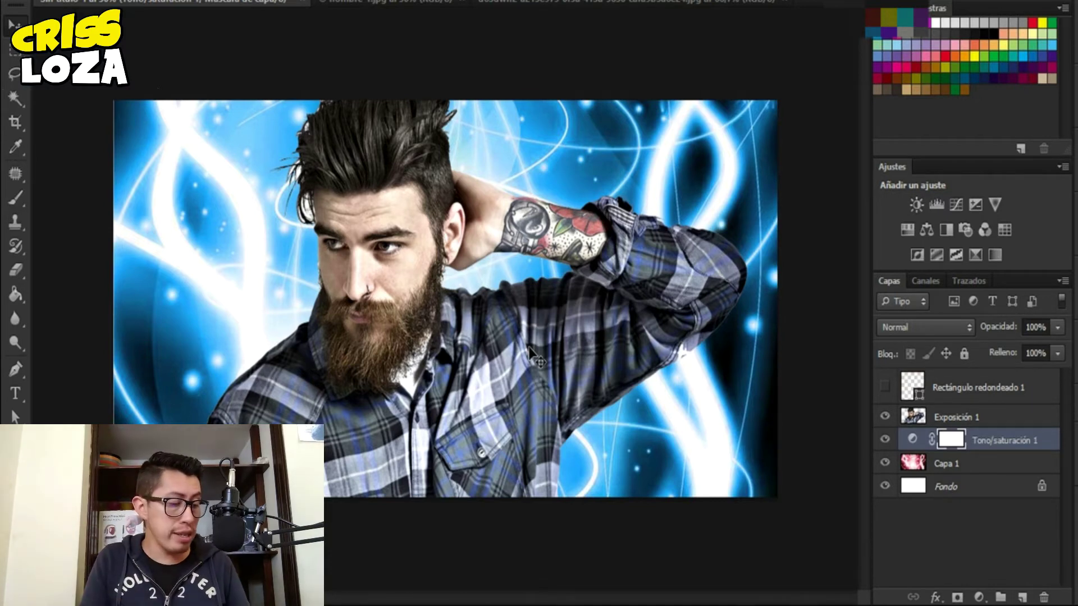
# - Add 'CHRIS STORE' as white vertical text above Exposición 1, enlarged and moved left
pyautogui.press('t')
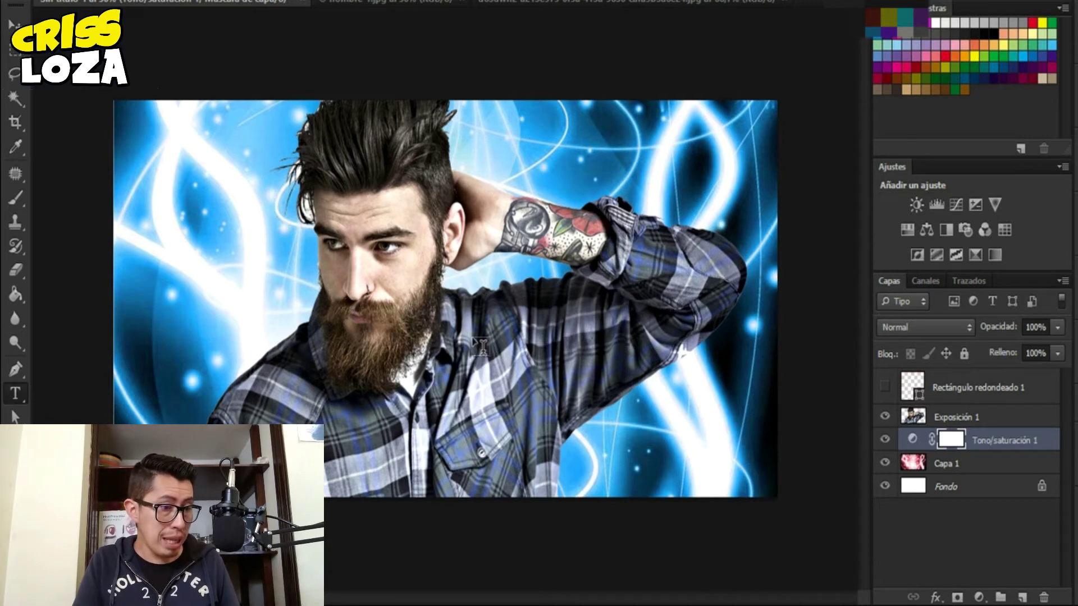
pyautogui.click(905, 422)
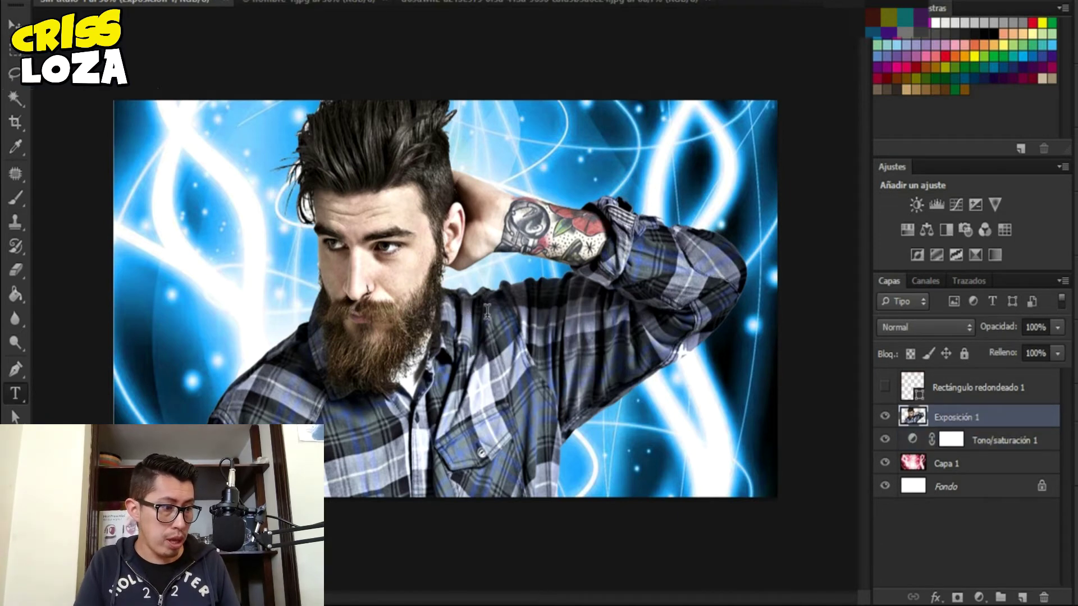
pyautogui.click(487, 310)
pyautogui.write('CHRIS STORE')
pyautogui.click(724, 45)
pyautogui.press('Return')
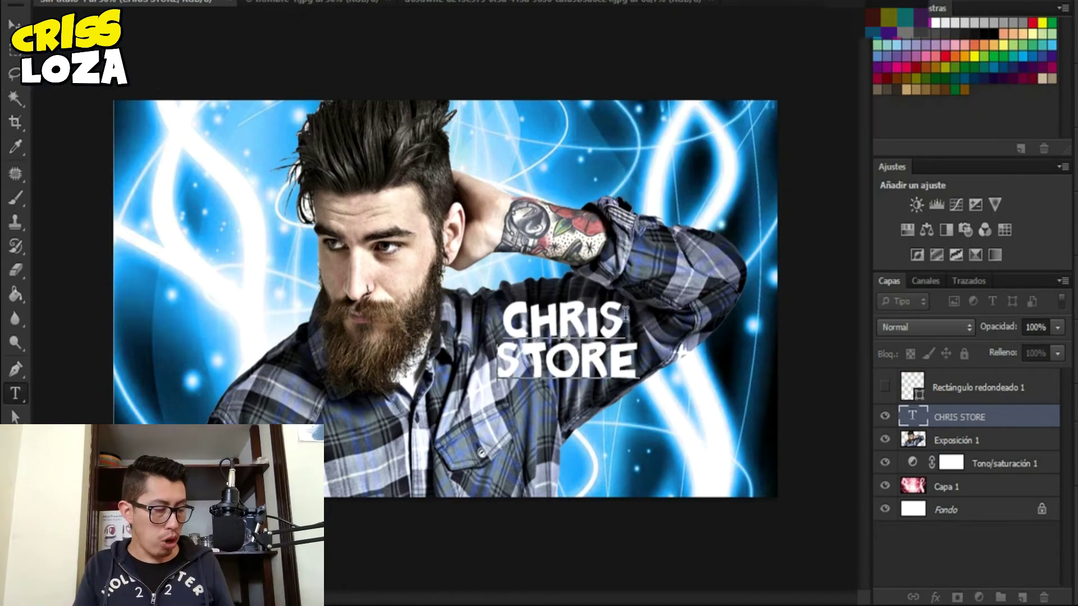
pyautogui.moveTo(564, 496); pyautogui.dragTo(554, 548)
pyautogui.press('Return')
# - Give CHRIS a drop shadow, position the STORE and MODA MASCULINA text, hide the outline, save as PNG
pyautogui.click(935, 597)
pyautogui.click(954, 578)
pyautogui.moveTo(819, 153); pyautogui.dragTo(859, 153)
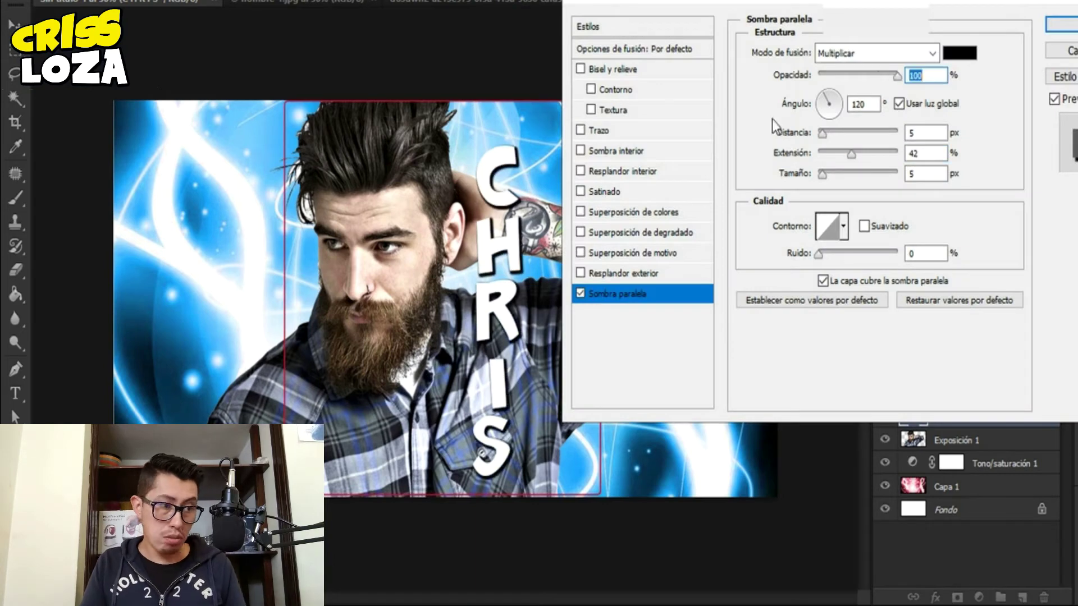
pyautogui.press('Return')
pyautogui.moveTo(544, 325); pyautogui.dragTo(612, 325)
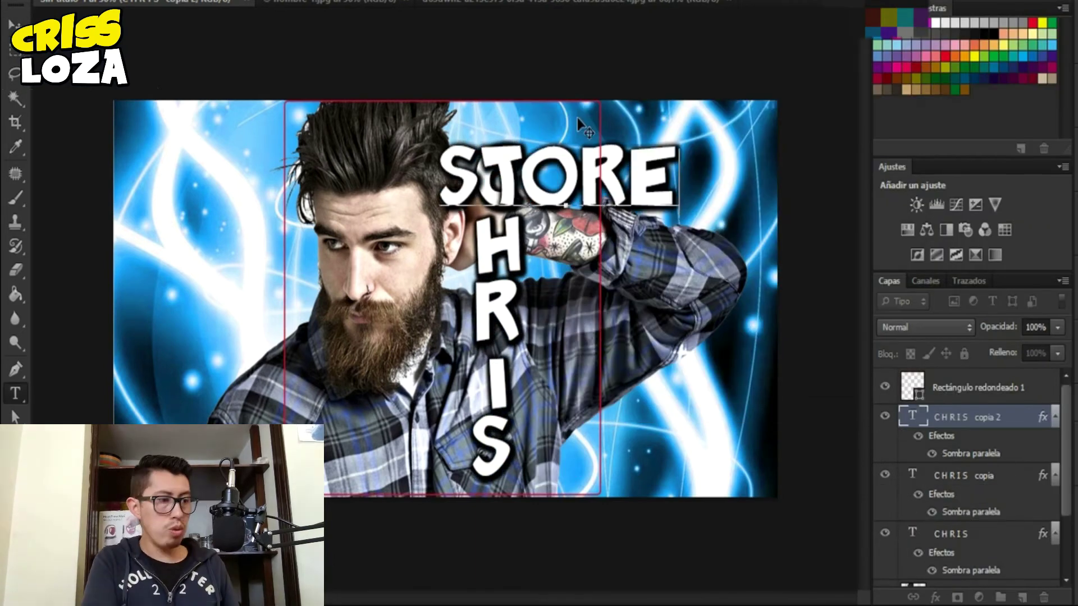
pyautogui.moveTo(556, 236); pyautogui.dragTo(563, 346)
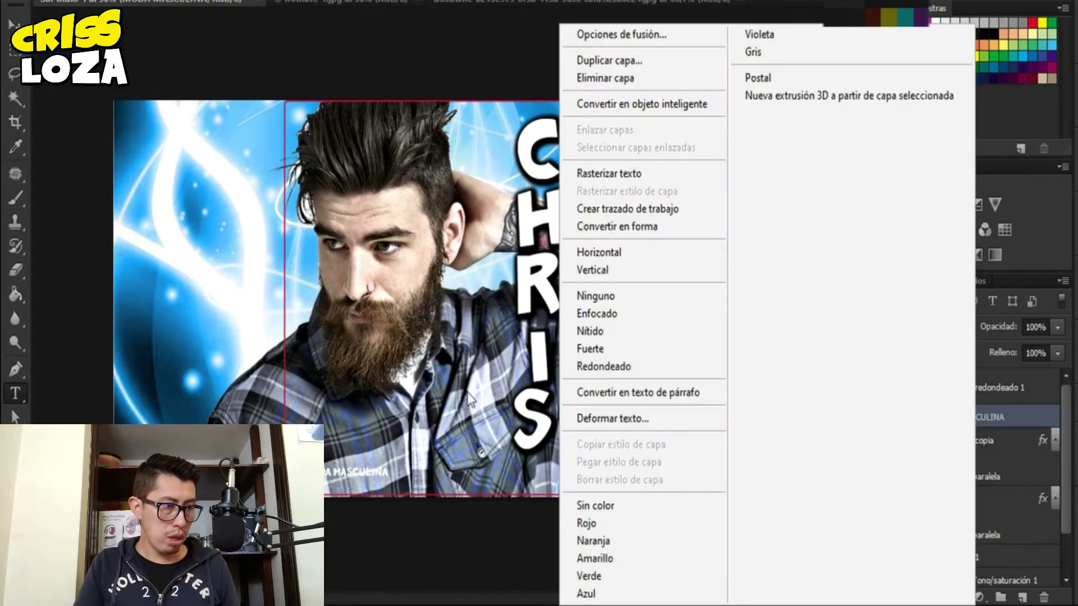
pyautogui.moveTo(519, 484); pyautogui.dragTo(549, 490)
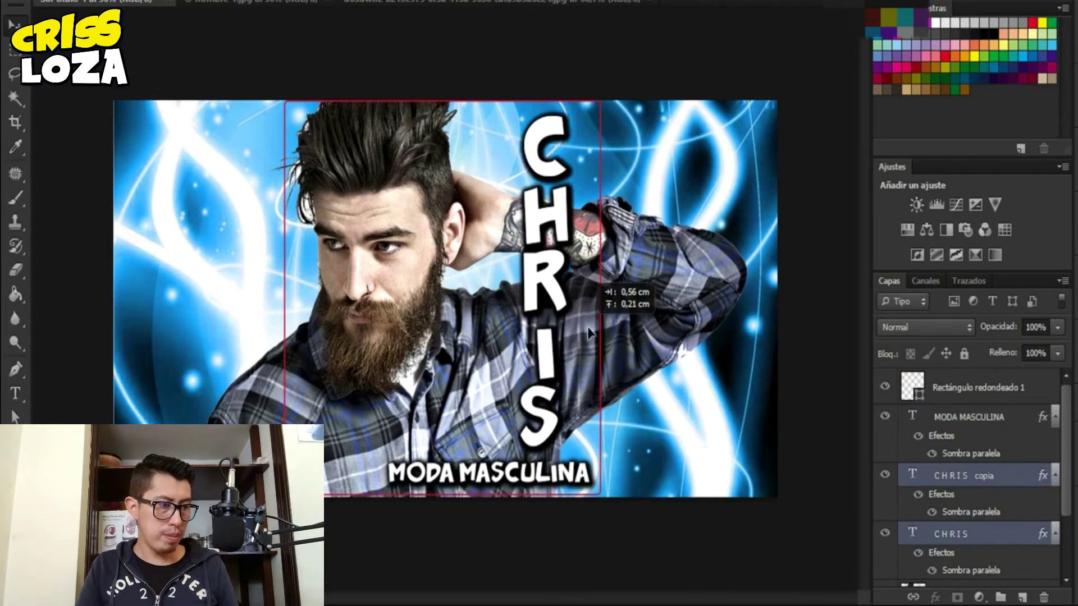
pyautogui.click(884, 387)
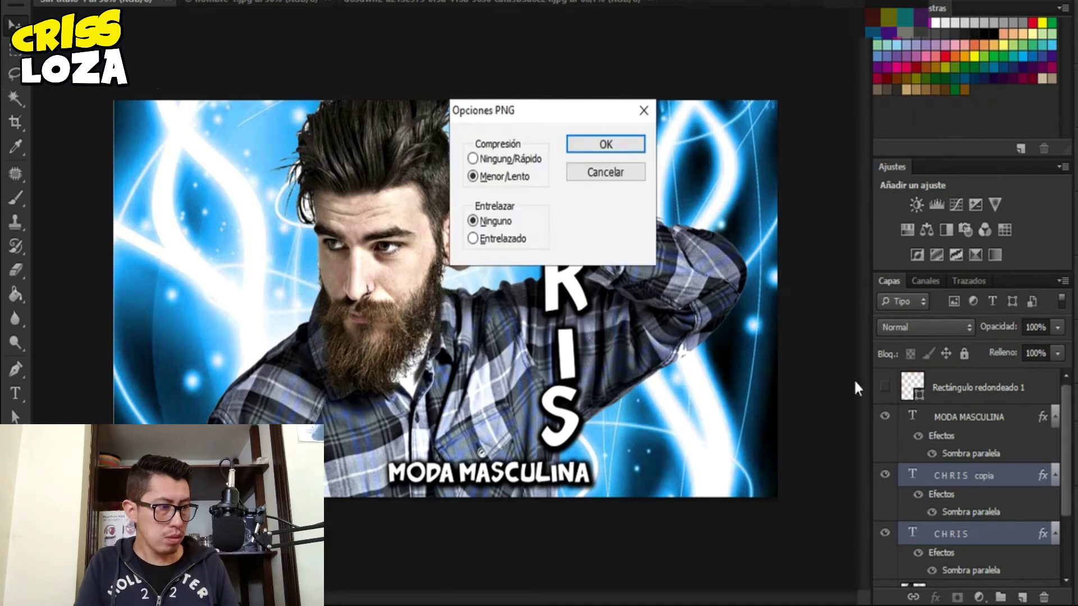
pyautogui.click(637, 148)
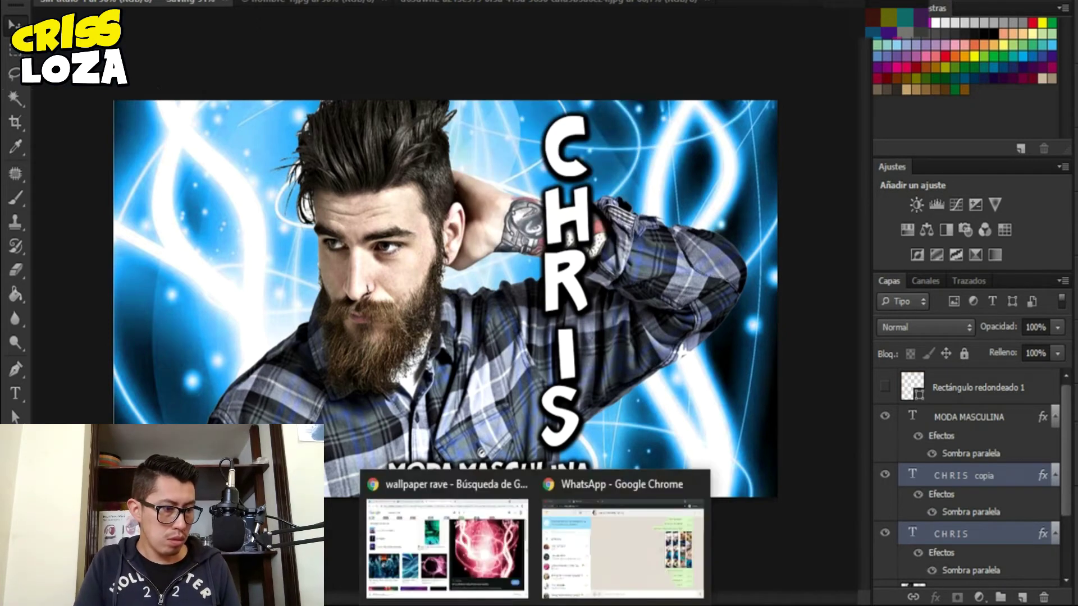
# - Upload the new PNG cover to the Facebook group and save the change
pyautogui.click(432, 555)
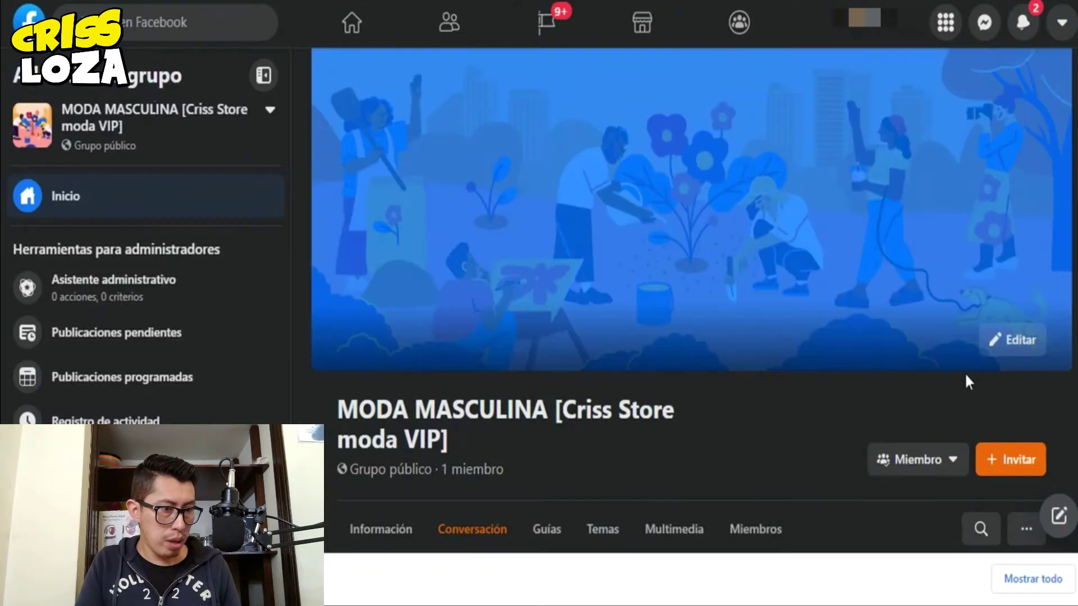
pyautogui.click(1010, 341)
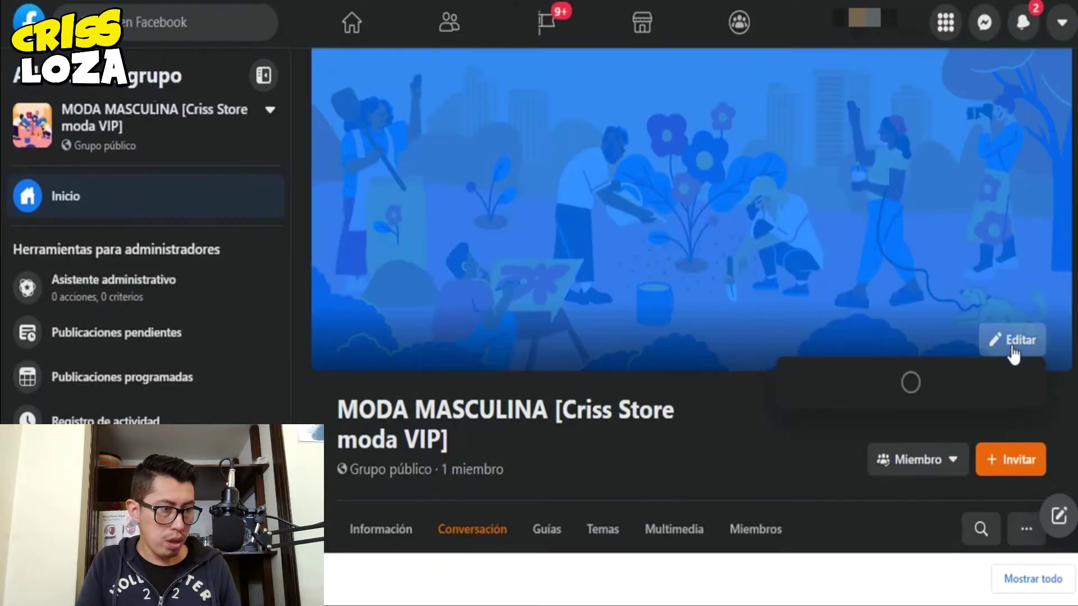
pyautogui.click(854, 478)
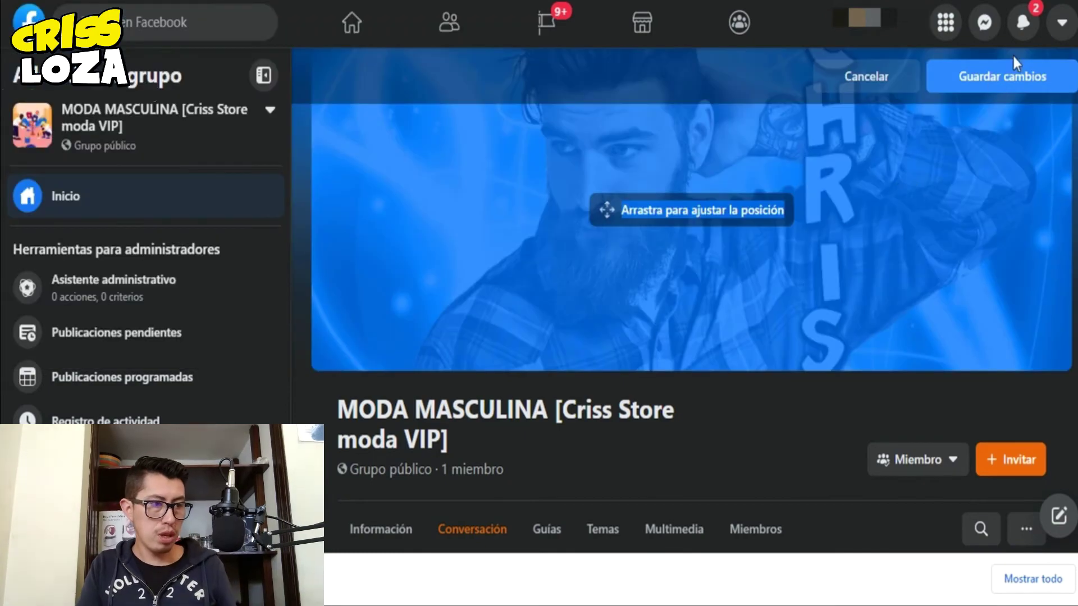
pyautogui.click(1013, 65)
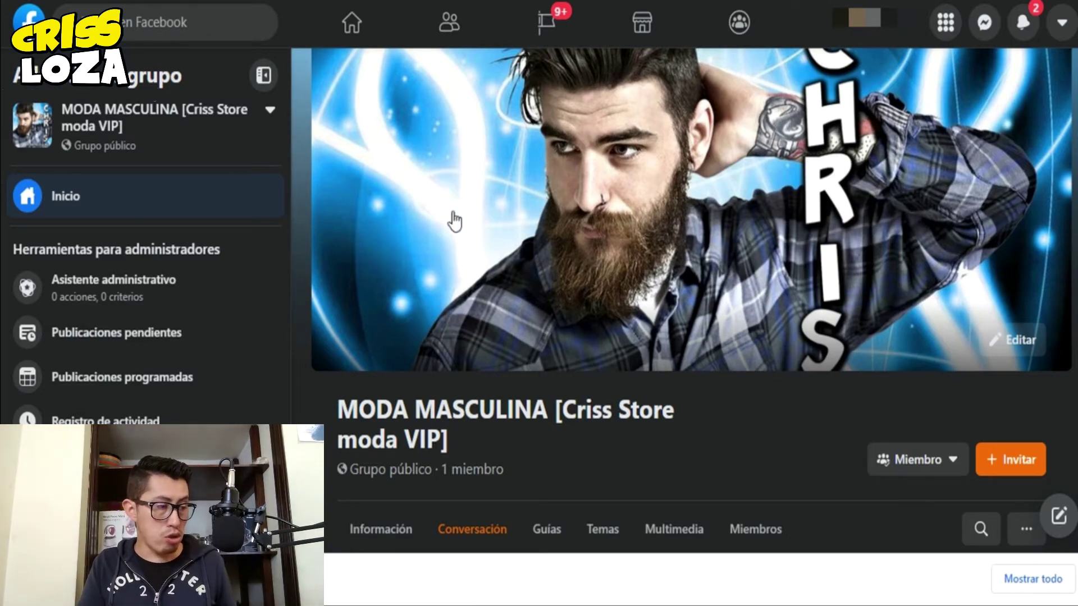
# - Zoom the group page in, open the moda masculina group search results, then reset the zoom
pyautogui.hotkey('ctrl', '-')
pyautogui.hotkey('ctrl', '+')
pyautogui.hotkey('ctrl', '+')
pyautogui.hotkey('ctrl', '+')
pyautogui.hotkey('ctrl', '+')
pyautogui.hotkey('ctrl', '+')
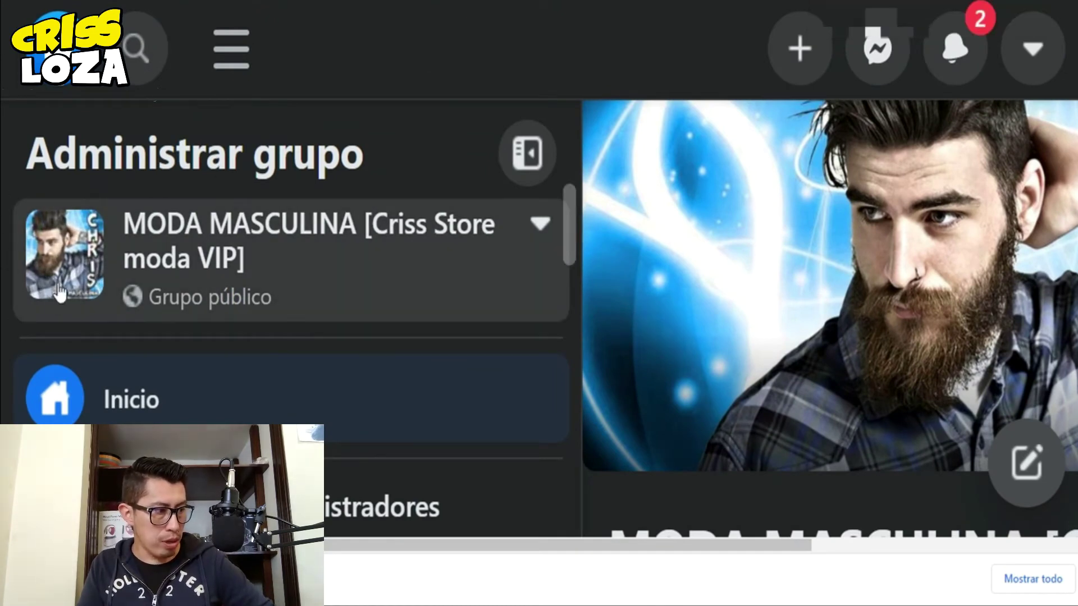
pyautogui.click(96, 255)
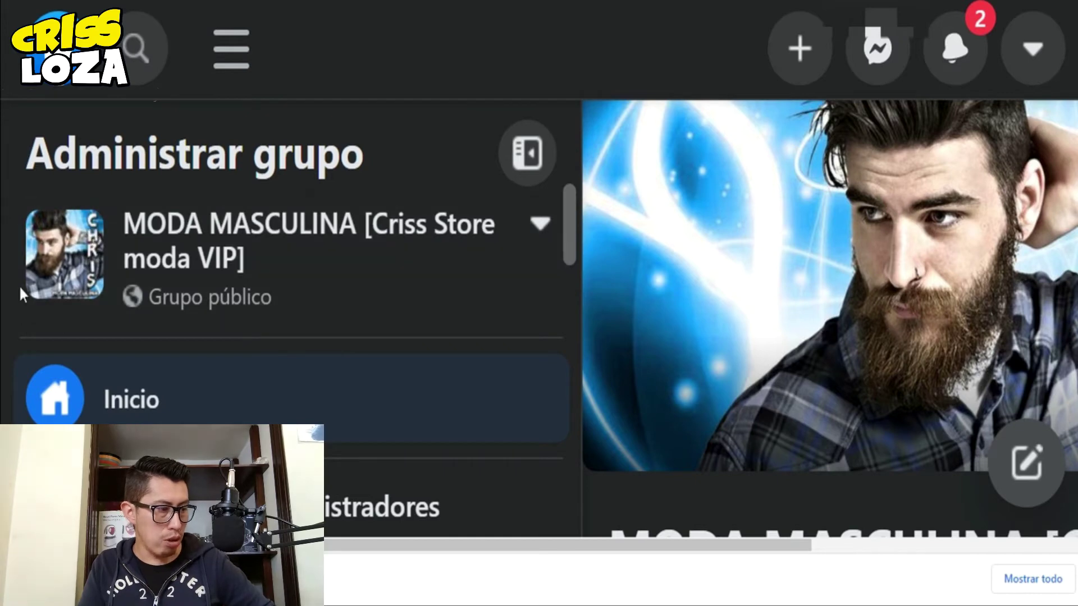
pyautogui.click(96, 295)
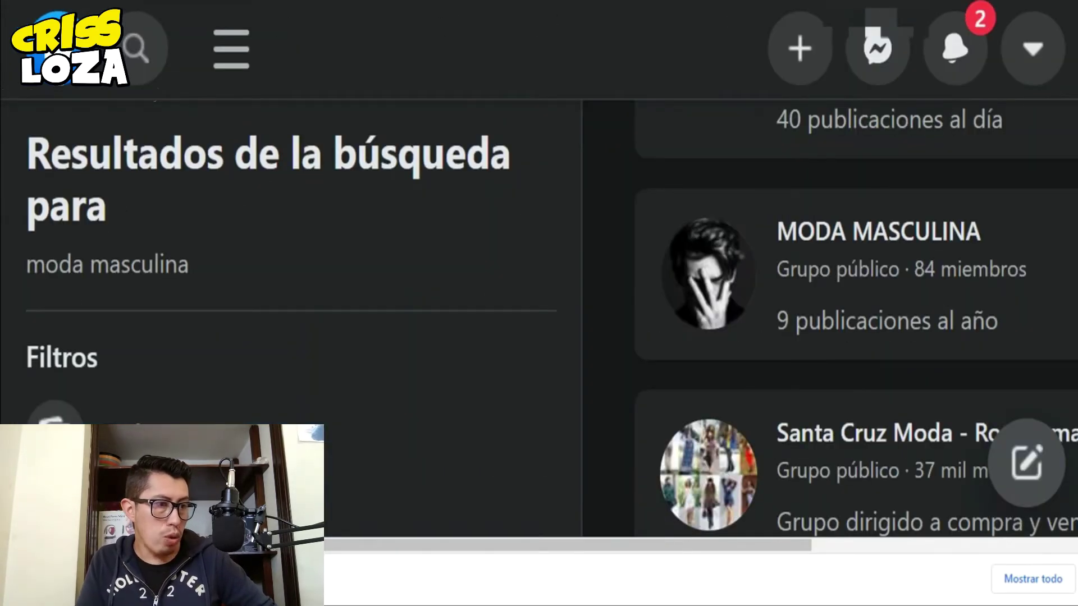
pyautogui.hotkey('ctrl', '0')
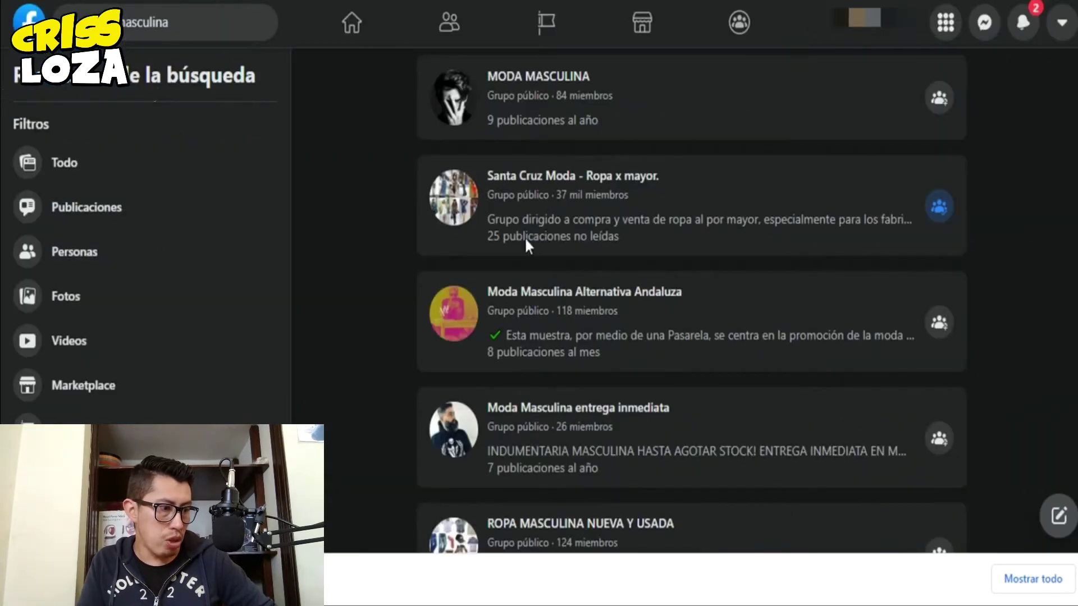
pyautogui.press('F5')
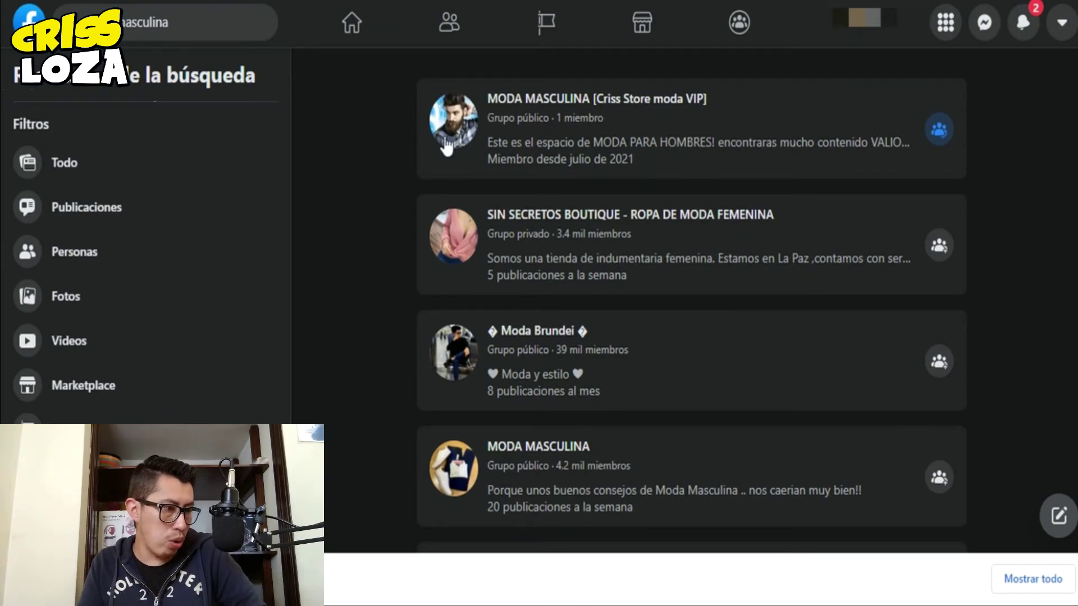
pyautogui.moveTo(455, 140)
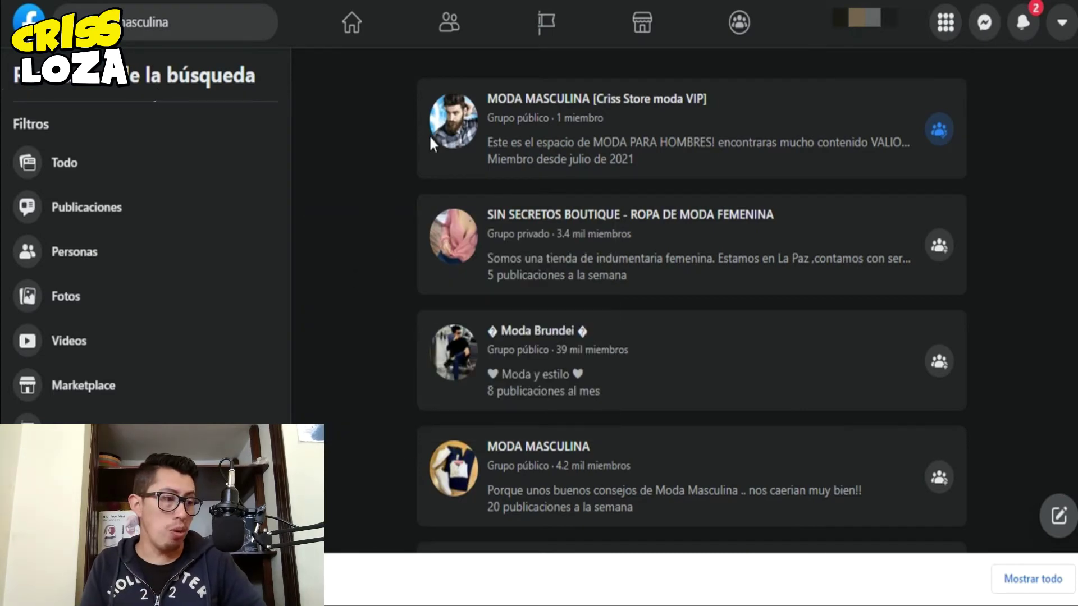
pyautogui.moveTo(442, 119)
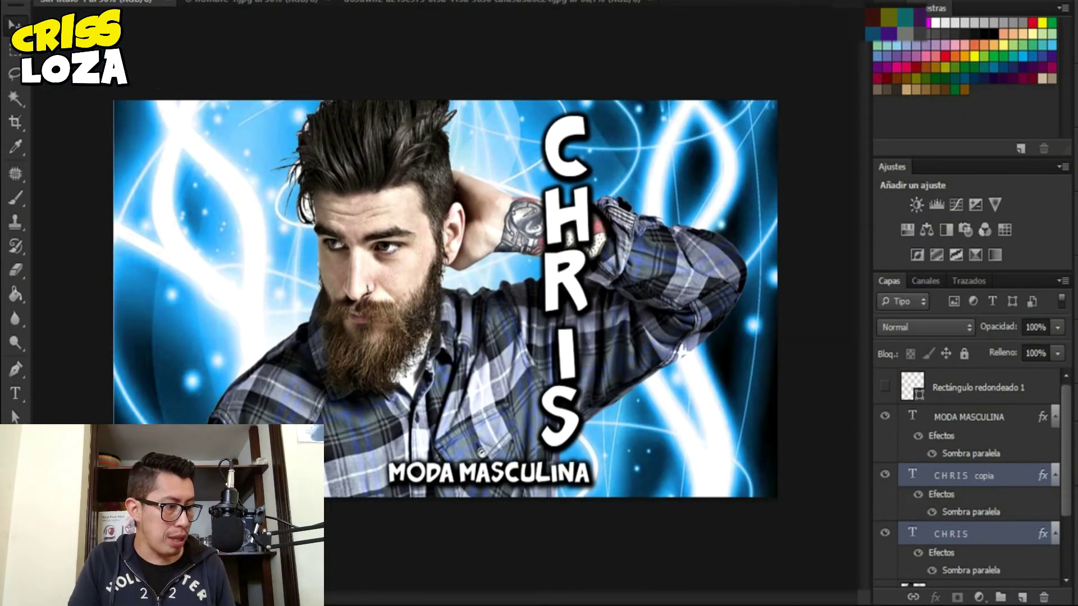
# - Show the rounded-rectangle outline, shorten it to end above MODA MASCULINA, then return to Facebook
pyautogui.click(884, 388)
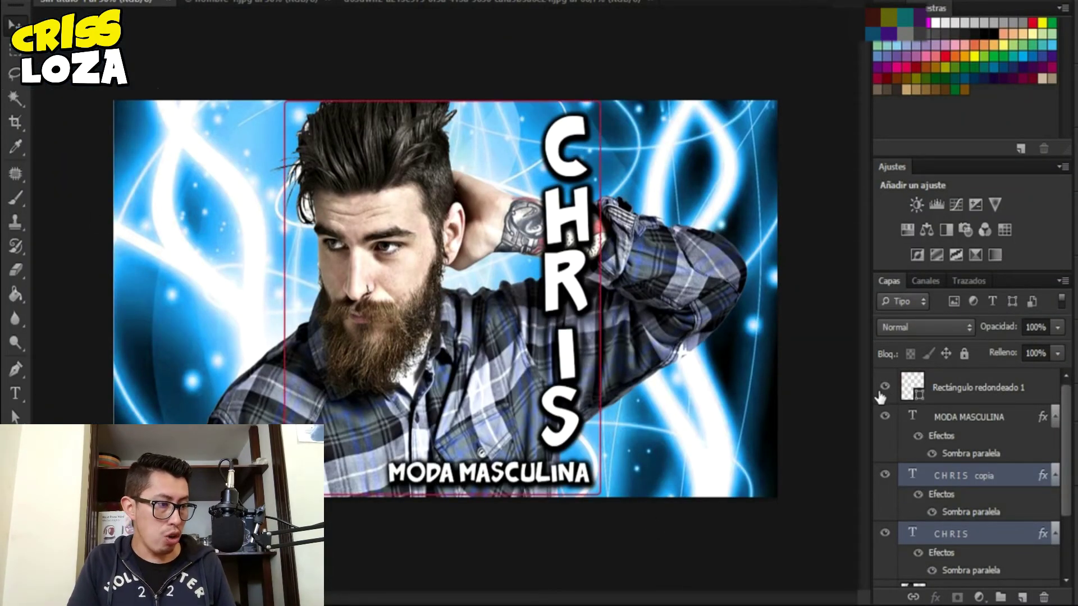
pyautogui.hotkey('ctrl', 't')
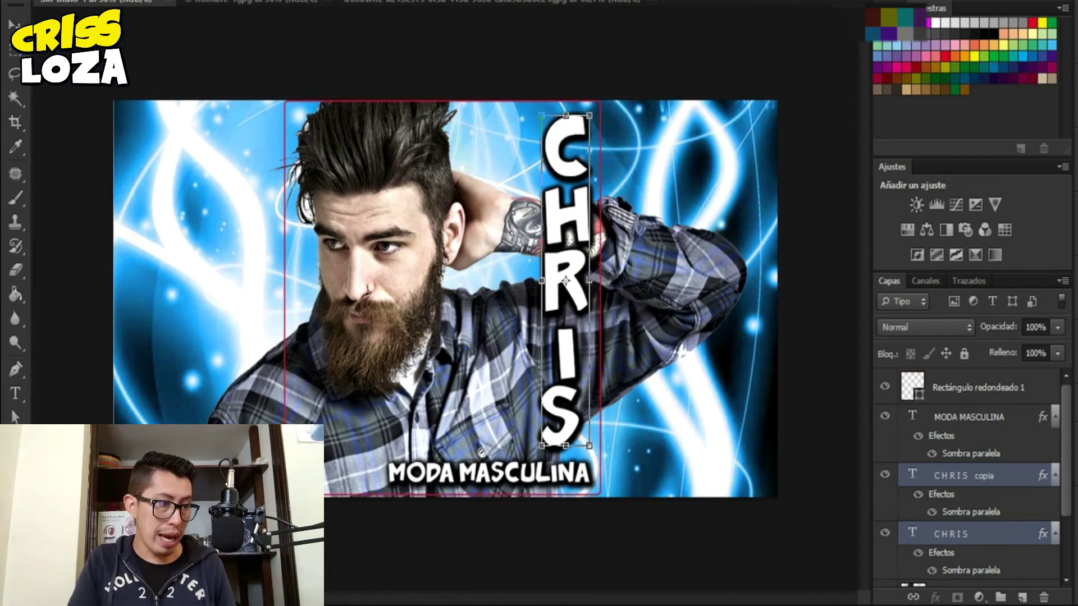
pyautogui.press('Return')
pyautogui.click(954, 386)
pyautogui.hotkey('ctrl', 't')
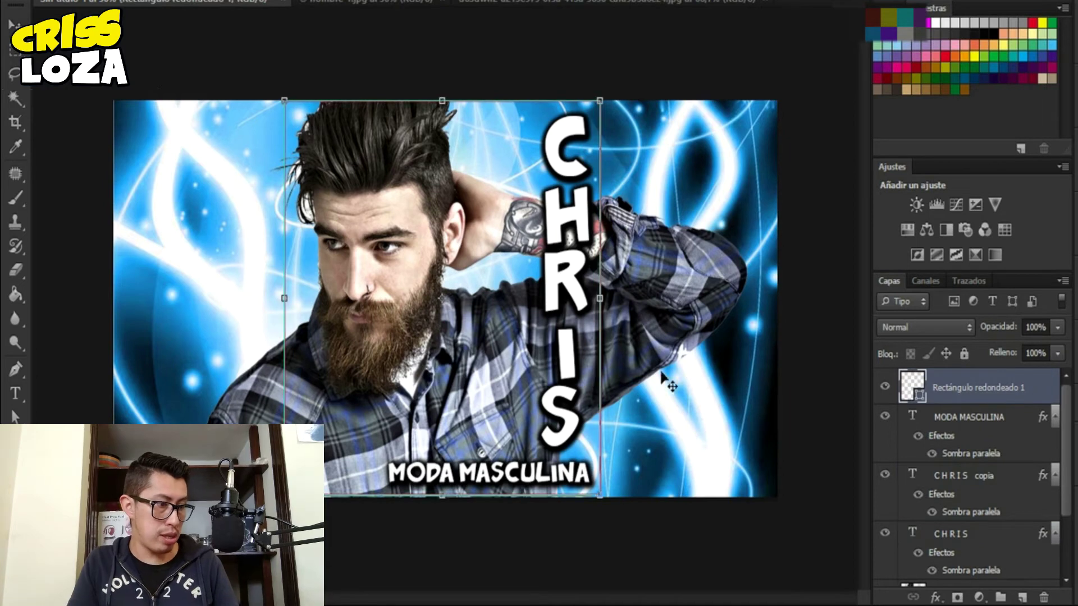
pyautogui.moveTo(442, 495); pyautogui.dragTo(458, 430)
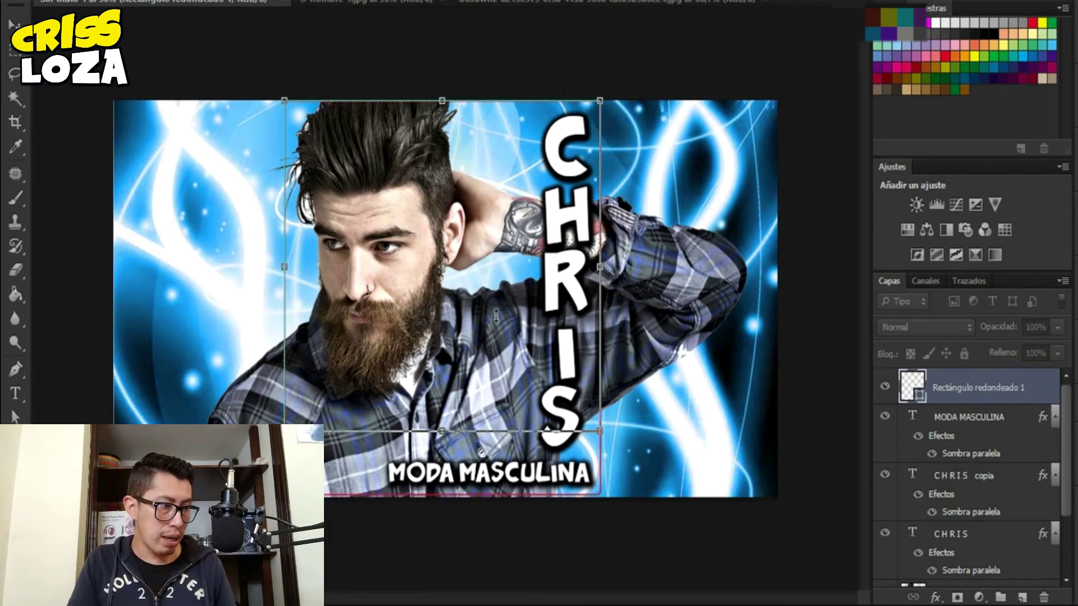
pyautogui.moveTo(443, 97); pyautogui.dragTo(447, 156)
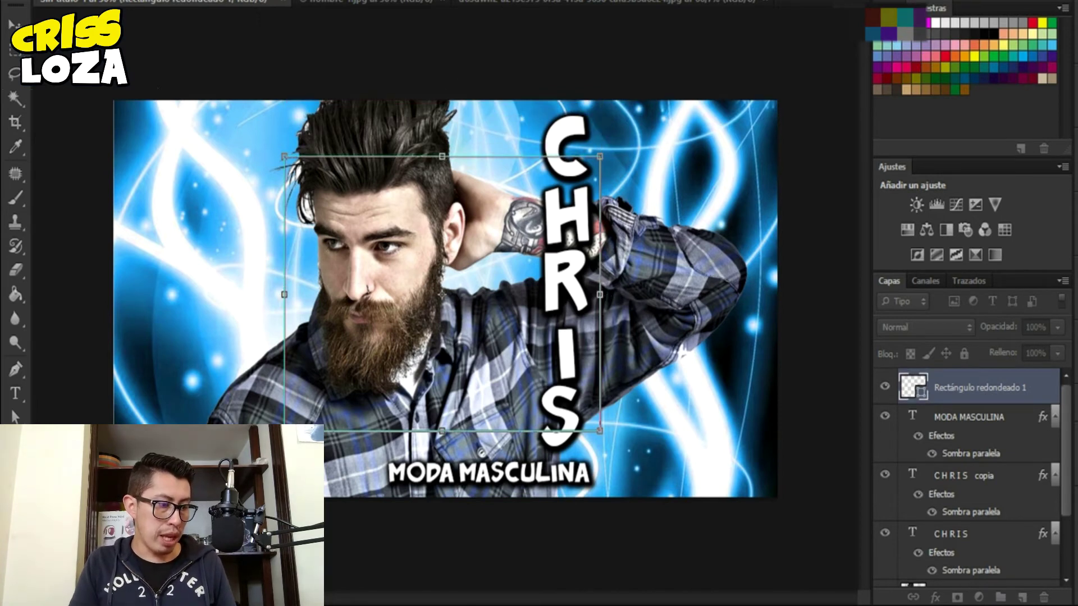
pyautogui.click(399, 563)
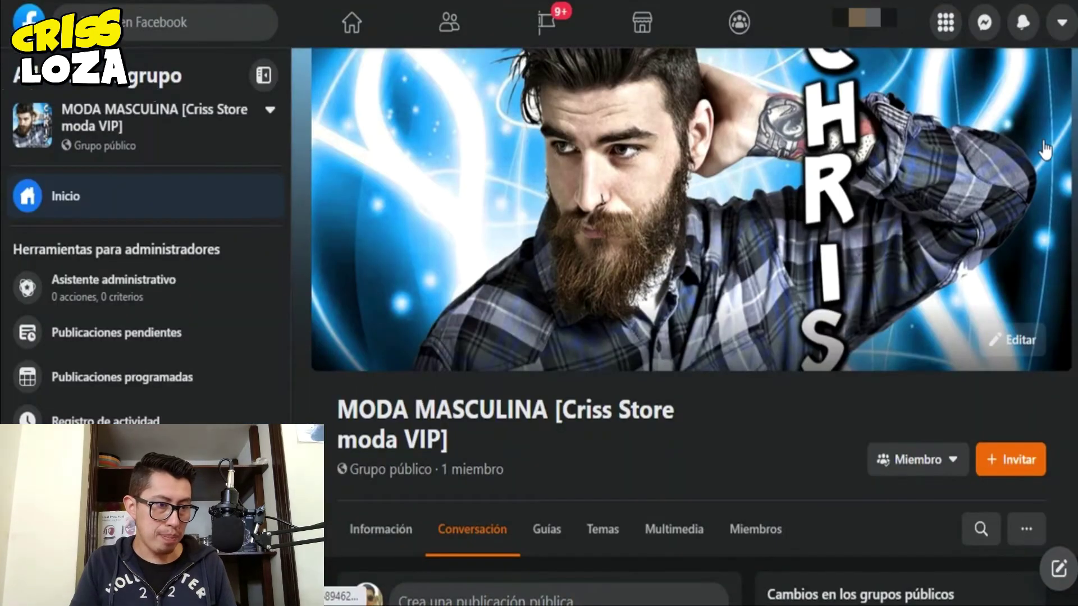
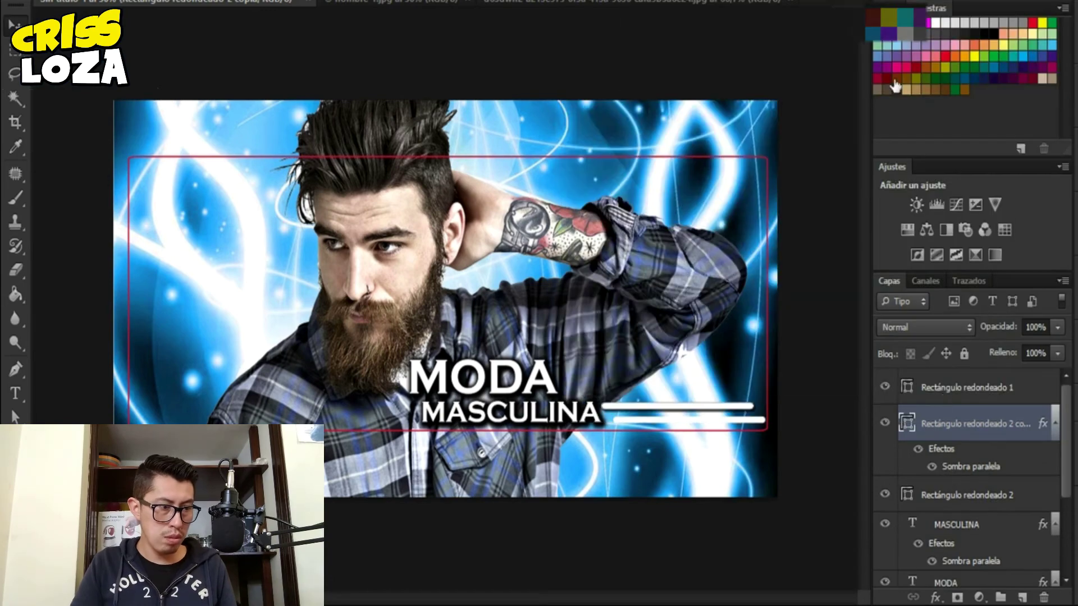
# - Apply the drop shadow to the second white bar, then draw rounded-rectangle frames on the right and left
pyautogui.click(645, 297)
pyautogui.hotkey('alt', '[')
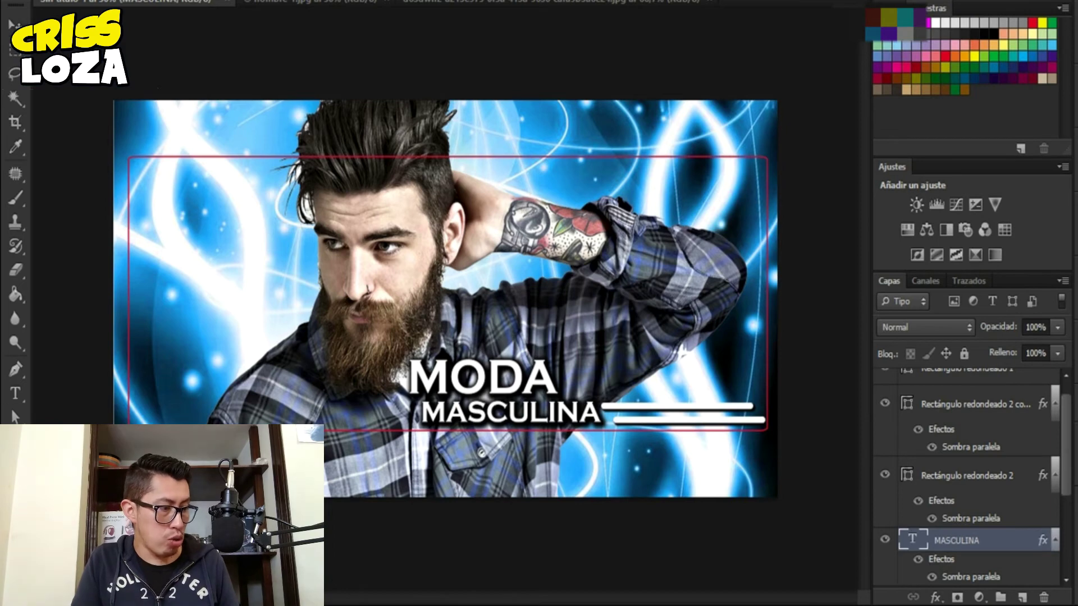
pyautogui.moveTo(585, 157); pyautogui.dragTo(755, 352)
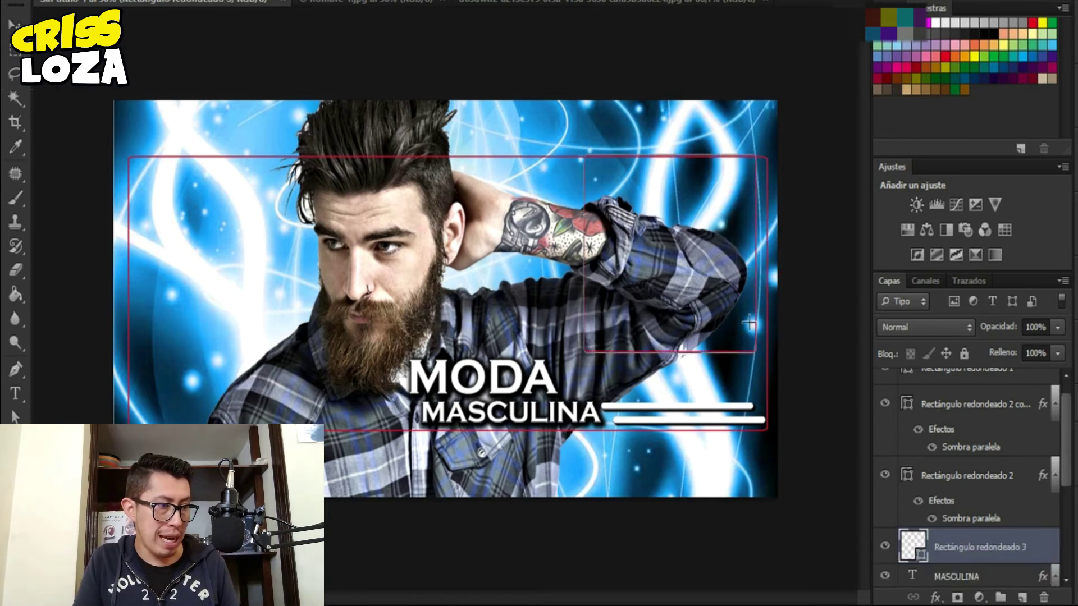
pyautogui.moveTo(130, 163); pyautogui.dragTo(296, 427)
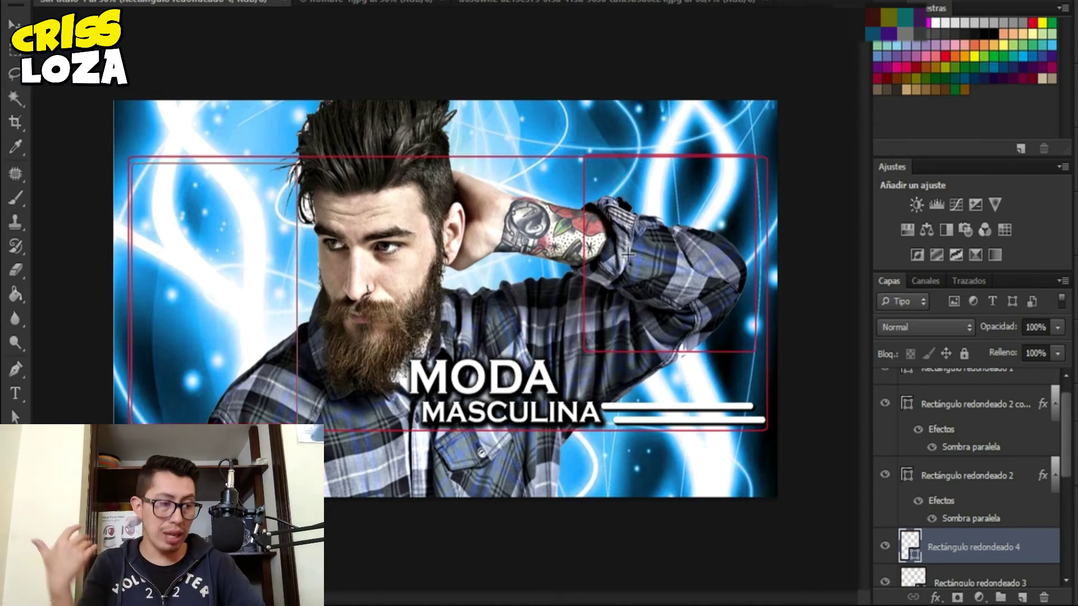
pyautogui.moveTo(537, 603)
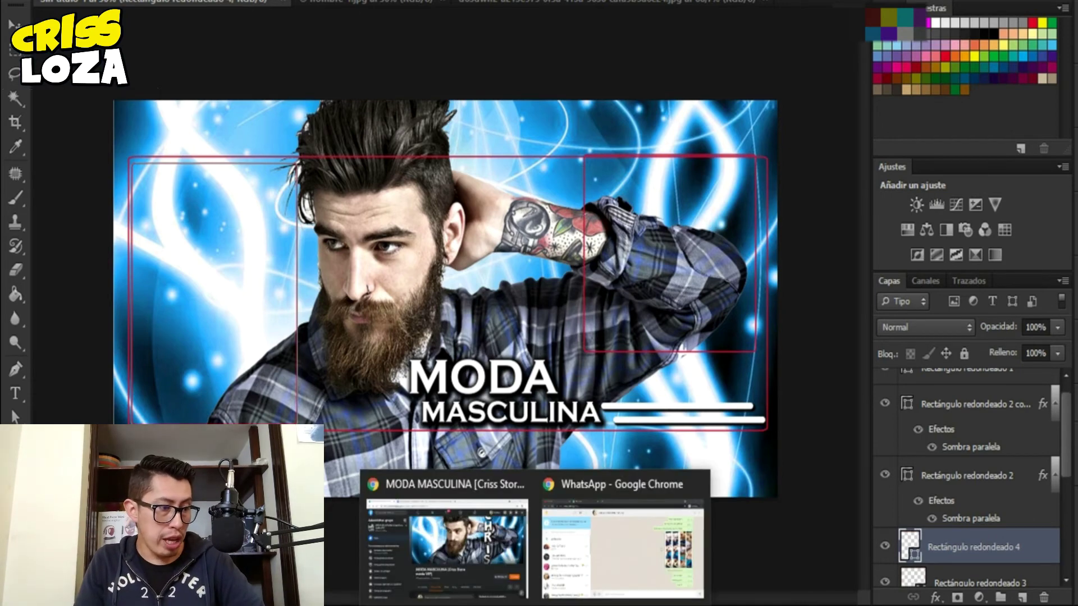
pyautogui.click(486, 568)
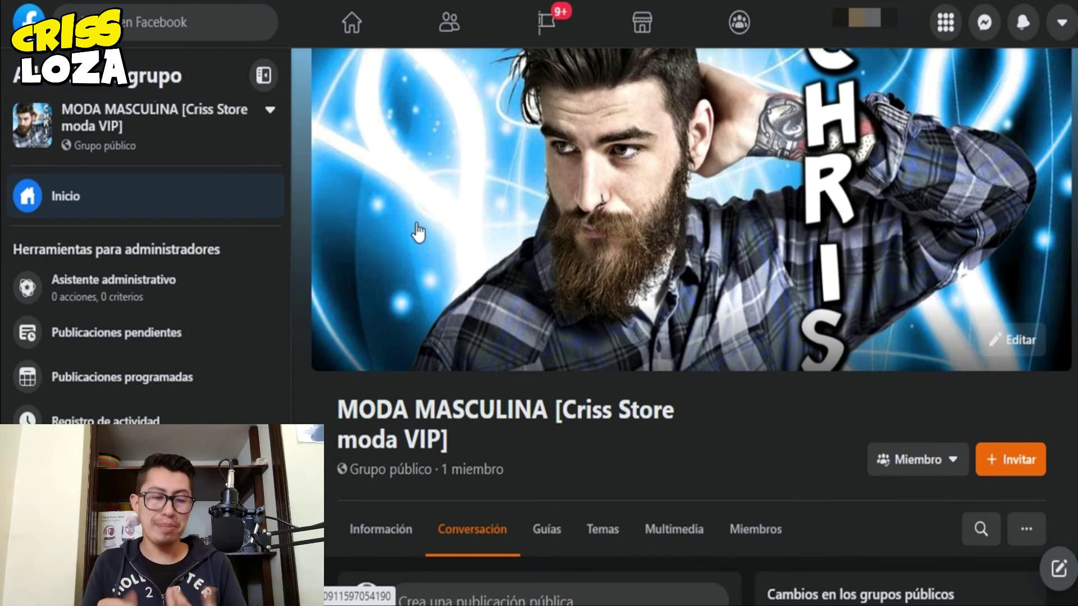
pyautogui.moveTo(575, 605)
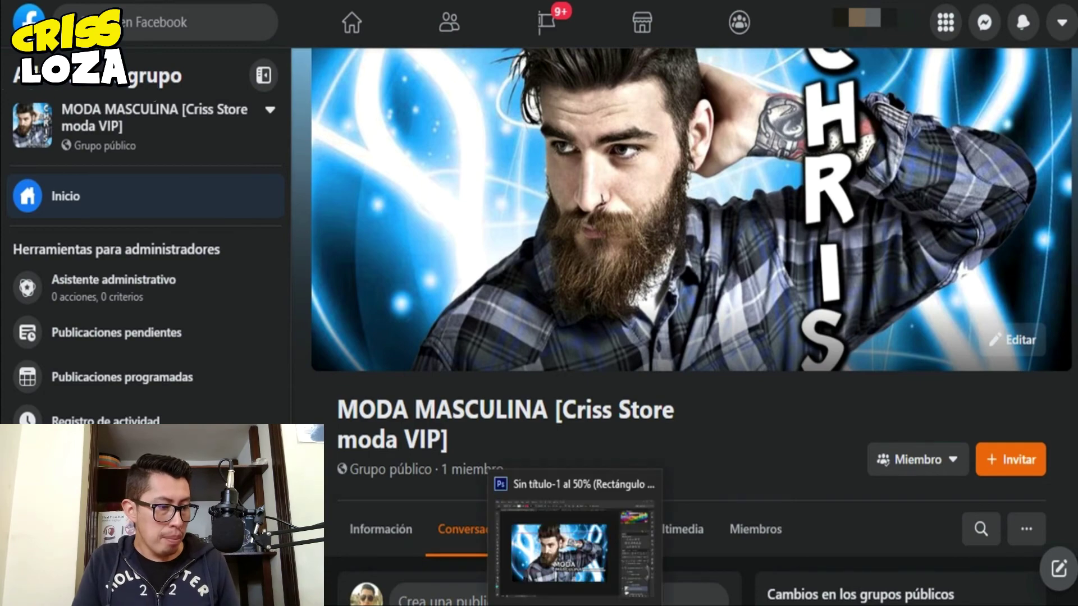
pyautogui.click(574, 550)
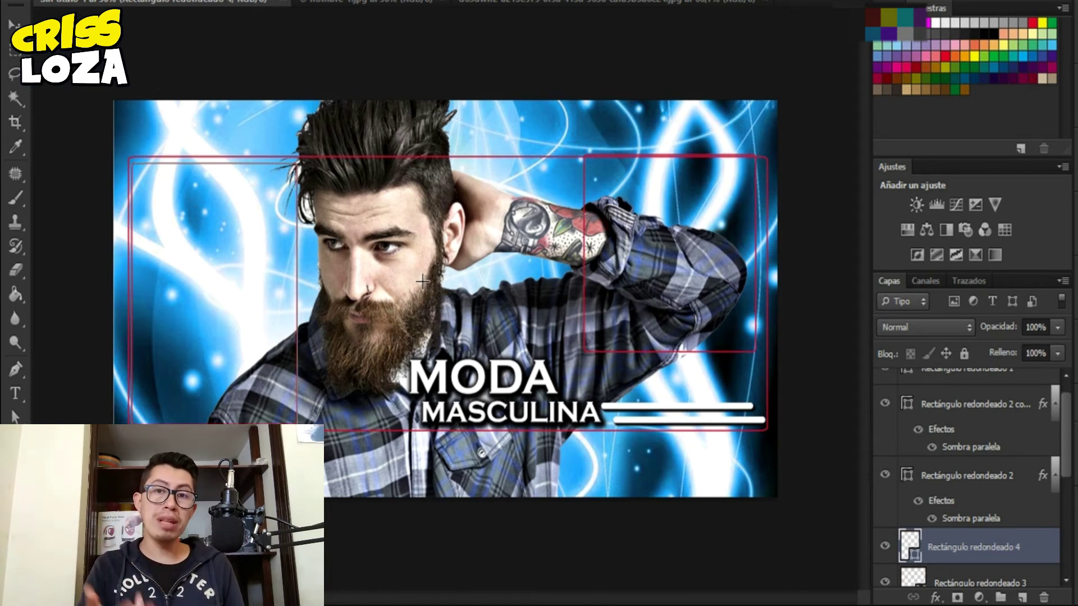
# - On a new layer, paint white brushstrokes over the cover's left side
pyautogui.press('b')
pyautogui.click(1021, 599)
pyautogui.rightClick(39, 101)
pyautogui.moveTo(146, 180); pyautogui.dragTo(269, 393)
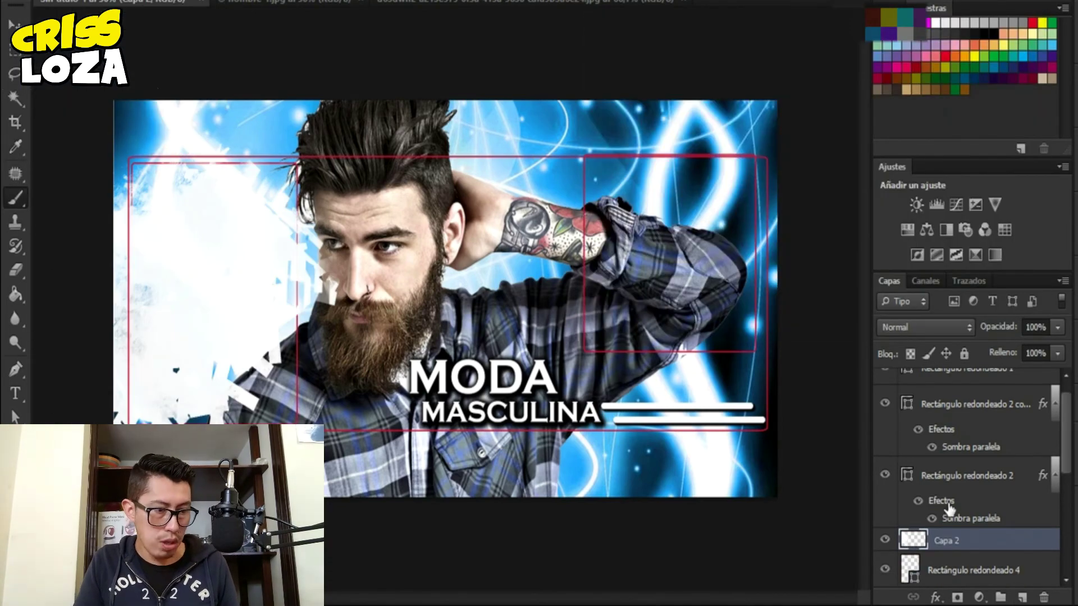
# - Add the SI VENDES heading, removing the extra word ALGO
pyautogui.hotkey('ctrl', 'v')
pyautogui.press('t')
pyautogui.moveTo(218, 228); pyautogui.dragTo(240, 228)
pyautogui.press('BackSpace')
pyautogui.hotkey('ctrl', 'Return')
# - Add the lines ALGUN PRODUCTO DE ROPA and Y QUIERES GANAR MÁS below the heading
pyautogui.click(115, 252)
pyautogui.write('UN PRODUCTO DE ROPA')
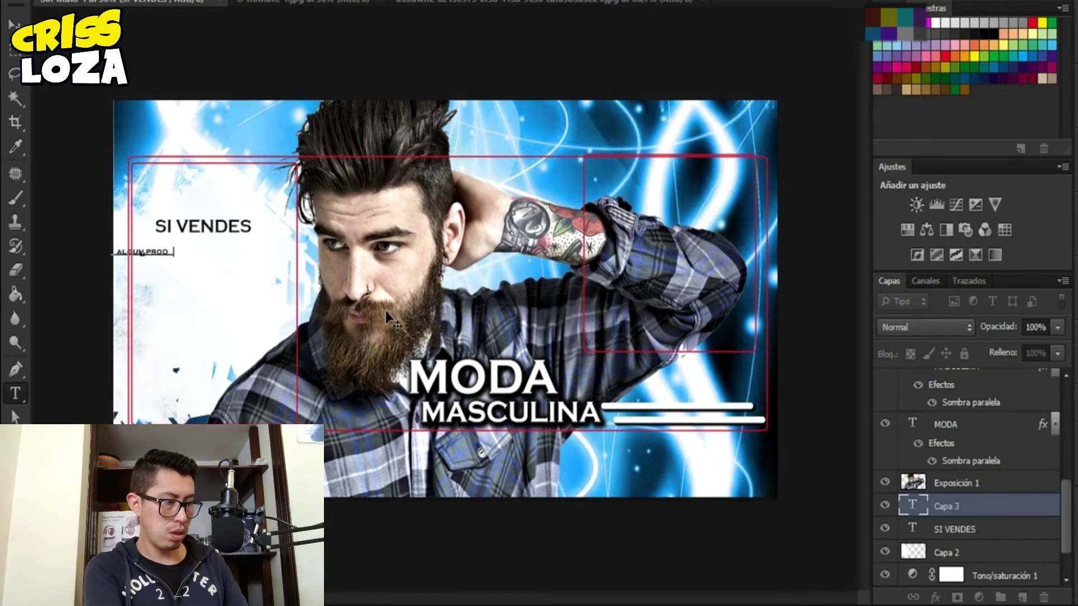
pyautogui.hotkey('ctrl', 'Return')
pyautogui.hotkey('ctrl', 'j')
# - Duplicate a line into an enlarged DINERO placed lower in the left panel
pyautogui.hotkey('ctrl', 'j')
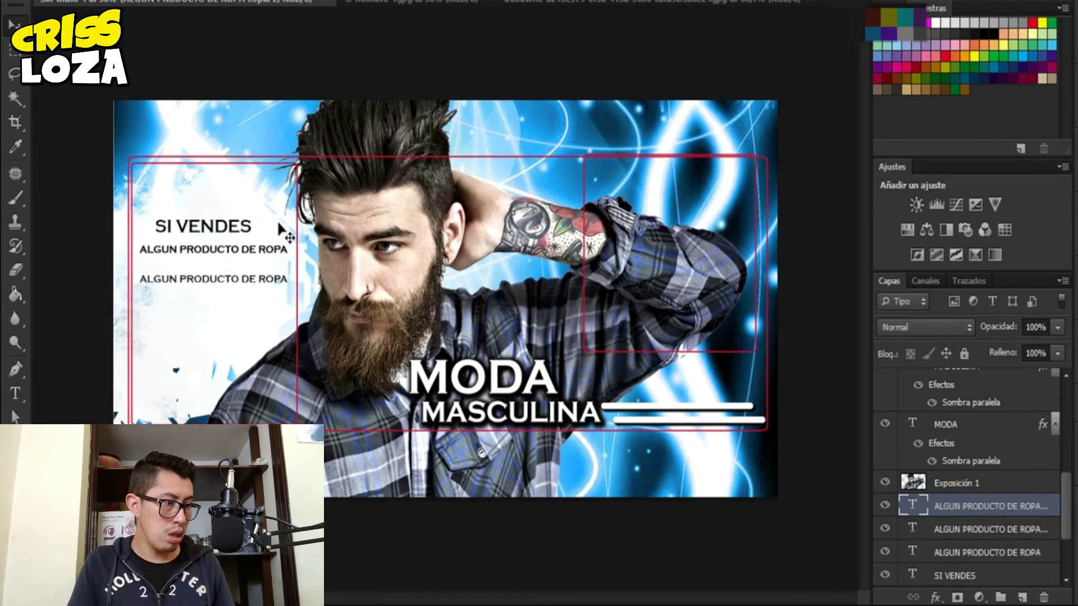
pyautogui.write('Y QUIERES GANAR MÁS')
pyautogui.hotkey('ctrl', 'Return')
pyautogui.hotkey('ctrl', 'j')
pyautogui.hotkey('ctrl', 'j')
pyautogui.tripleClick(203, 290)
pyautogui.moveTo(203, 271); pyautogui.dragTo(313, 314)
pyautogui.write('DINERO')
pyautogui.press('Return')
pyautogui.hotkey('ctrl', 'j')
pyautogui.moveTo(247, 297); pyautogui.dragTo(247, 335)
# - Add a CONTACTATE CON EL ADMINISTRADOR line, discarding a squashed resize attempt
pyautogui.tripleClick(247, 334)
pyautogui.write('CONTACTATE CON EL ADMINISTRADOR')
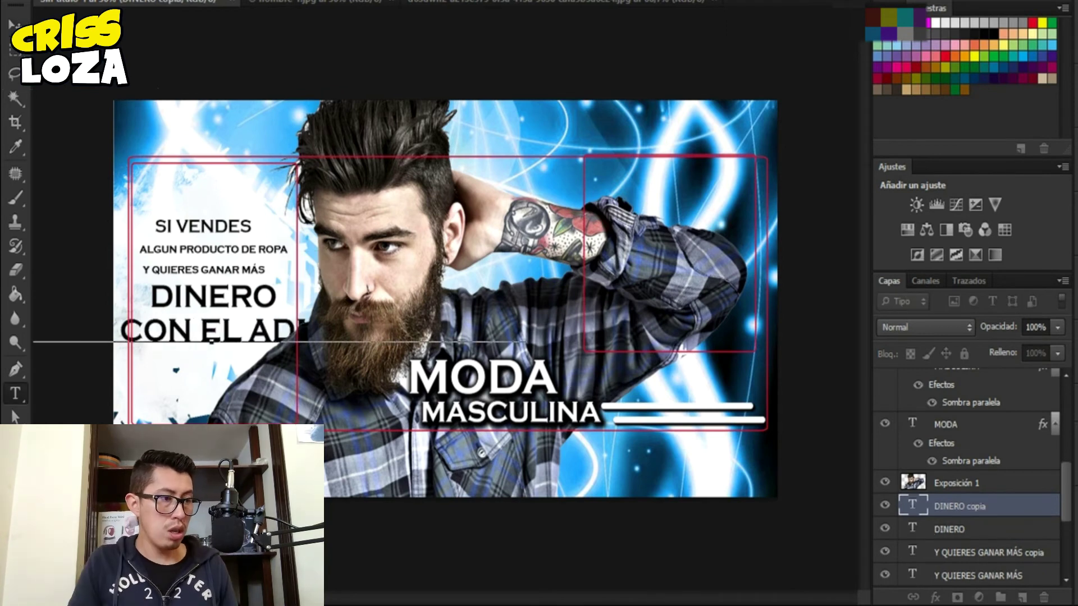
pyautogui.hotkey('ctrl', 'Return')
pyautogui.hotkey('ctrl', 't')
pyautogui.moveTo(337, 342); pyautogui.dragTo(143, 342)
pyautogui.press('Escape')
# - Break the contact text into two lines and position it under DINERO
pyautogui.click(336, 322)
pyautogui.press('Return')
pyautogui.hotkey('ctrl', 'Return')
pyautogui.moveTo(264, 322); pyautogui.dragTo(252, 334)
pyautogui.hotkey('shift', 'Up')
pyautogui.hotkey('shift', 'Up')
pyautogui.hotkey('shift', 'Up')
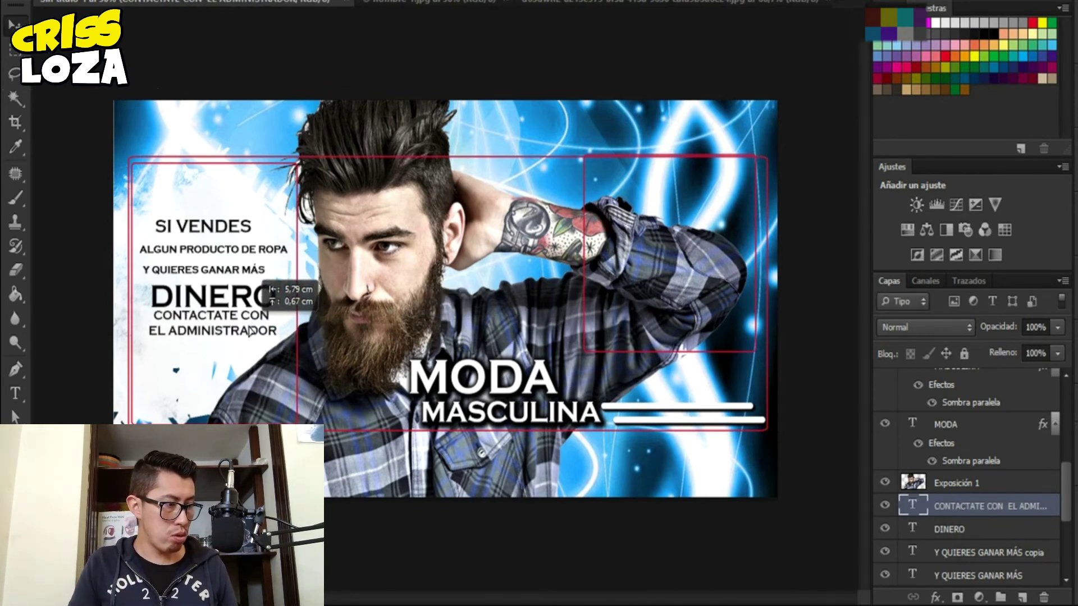
pyautogui.hotkey('ctrl', '+')
pyautogui.hotkey('ctrl', '+')
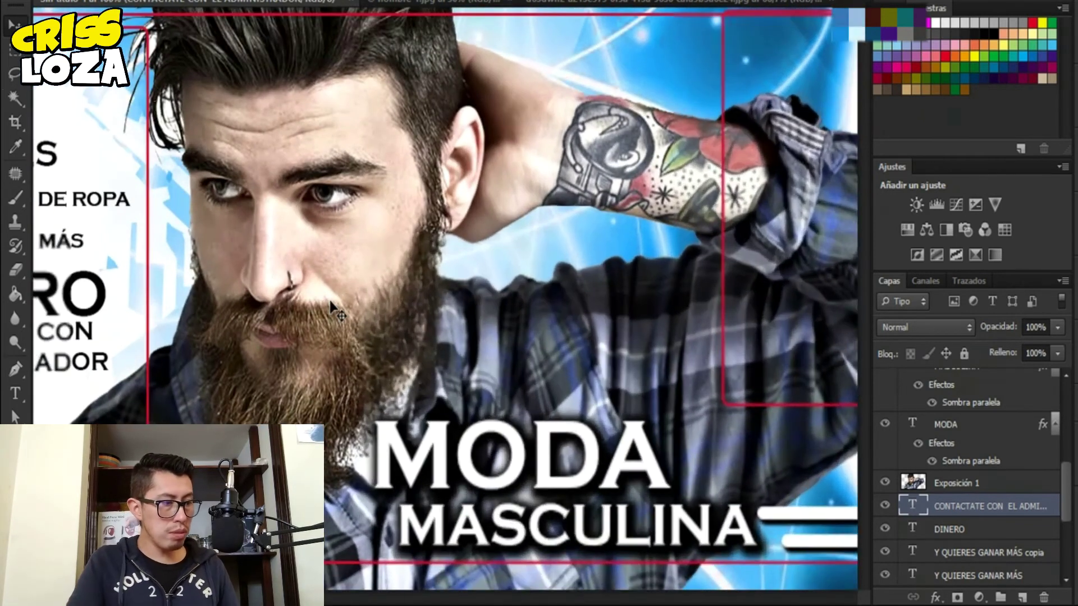
# - Lower the contact text slightly and shift both Y QUIERES GANAR MÁS lines
pyautogui.hscroll(-10, 575, 446)
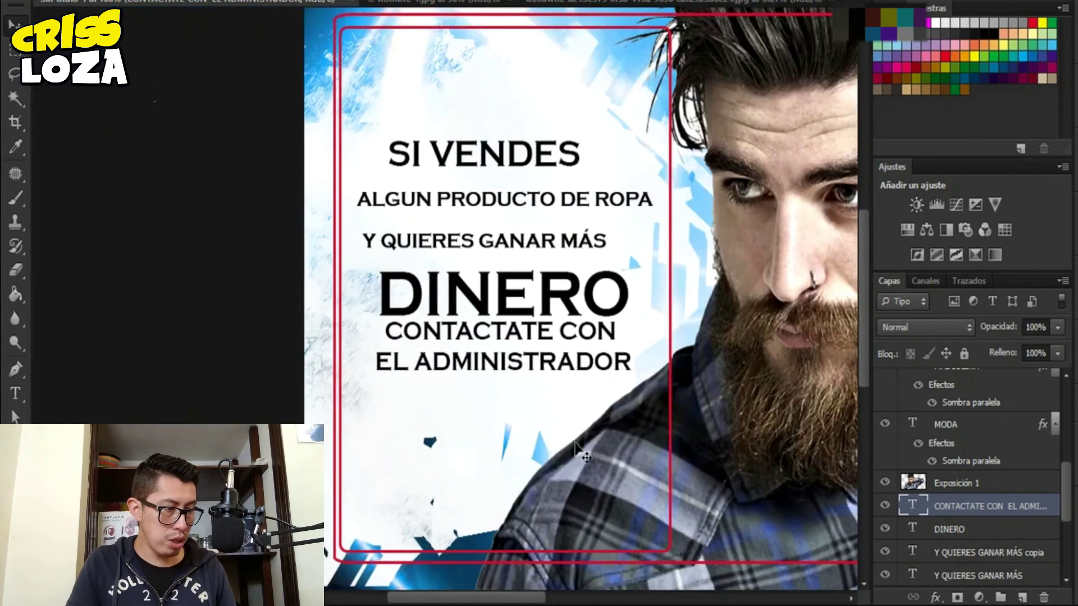
pyautogui.moveTo(489, 353); pyautogui.dragTo(485, 366)
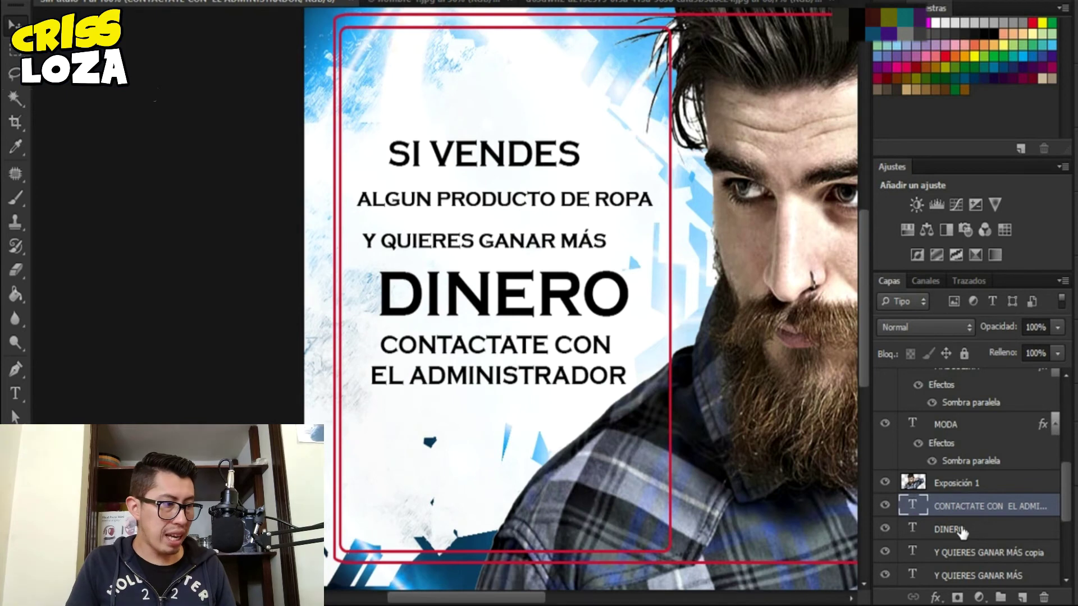
pyautogui.click(993, 555)
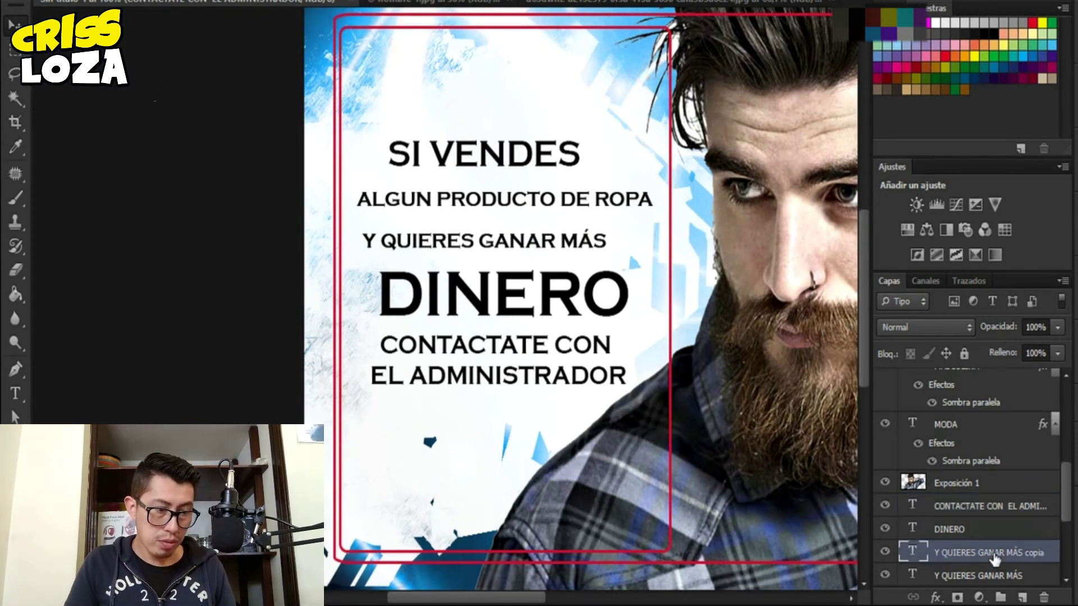
pyautogui.scroll(-3, 992, 544)
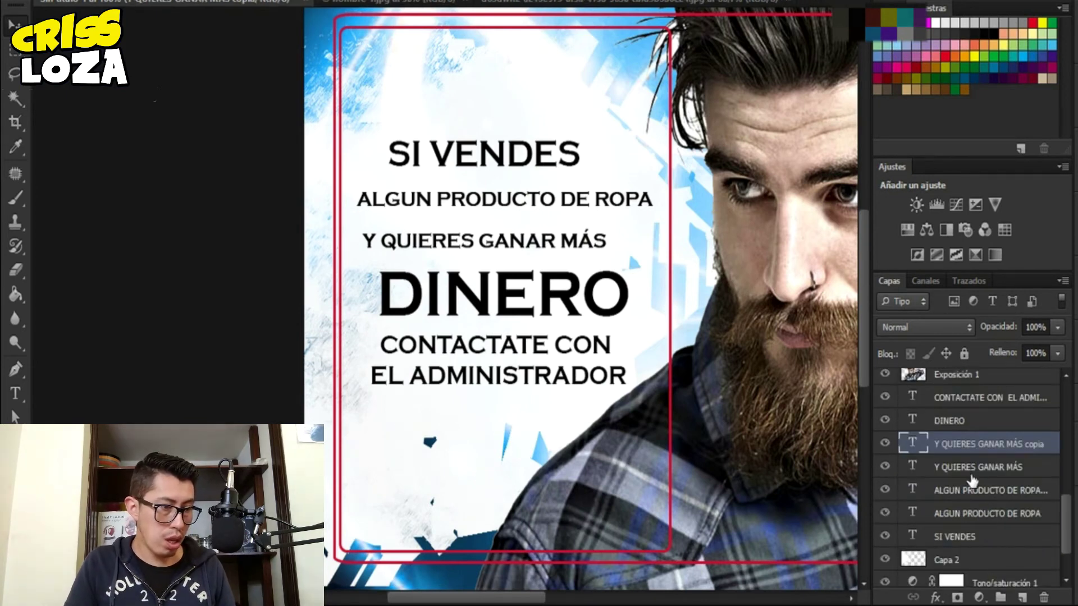
pyautogui.keyDown('shift'); pyautogui.click(974, 478); pyautogui.keyUp('shift')
pyautogui.moveTo(537, 260); pyautogui.dragTo(553, 265)
# - Move the ALGUN PRODUCTO DE ROPA lines and SI VENDES down, centring SI VENDES
pyautogui.click(968, 490)
pyautogui.keyDown('shift'); pyautogui.click(968, 513); pyautogui.keyUp('shift')
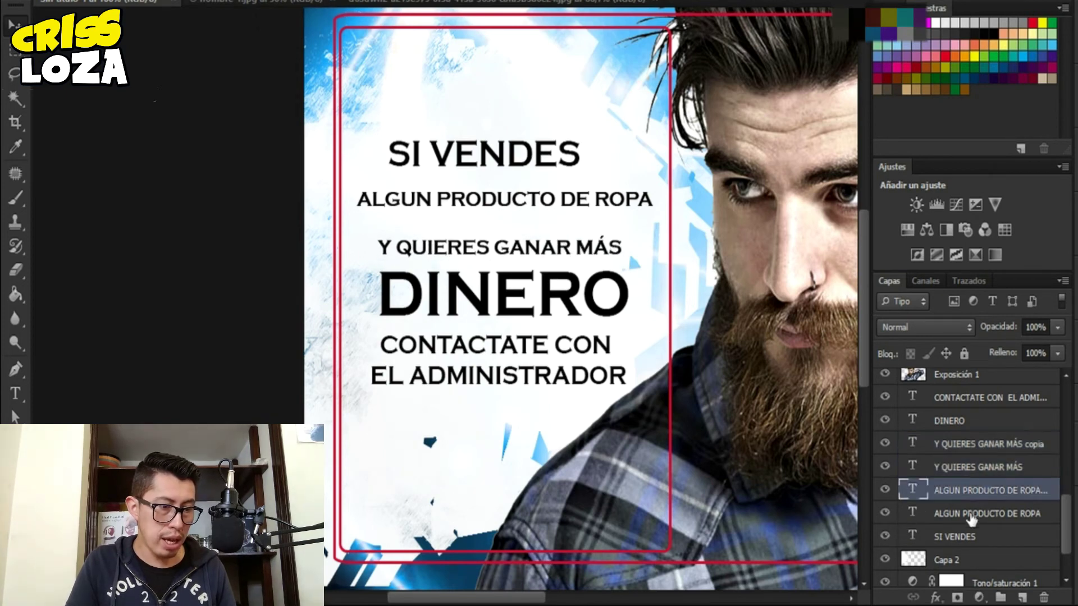
pyautogui.moveTo(574, 229); pyautogui.dragTo(579, 247)
pyautogui.click(965, 537)
pyautogui.moveTo(615, 197); pyautogui.dragTo(624, 229)
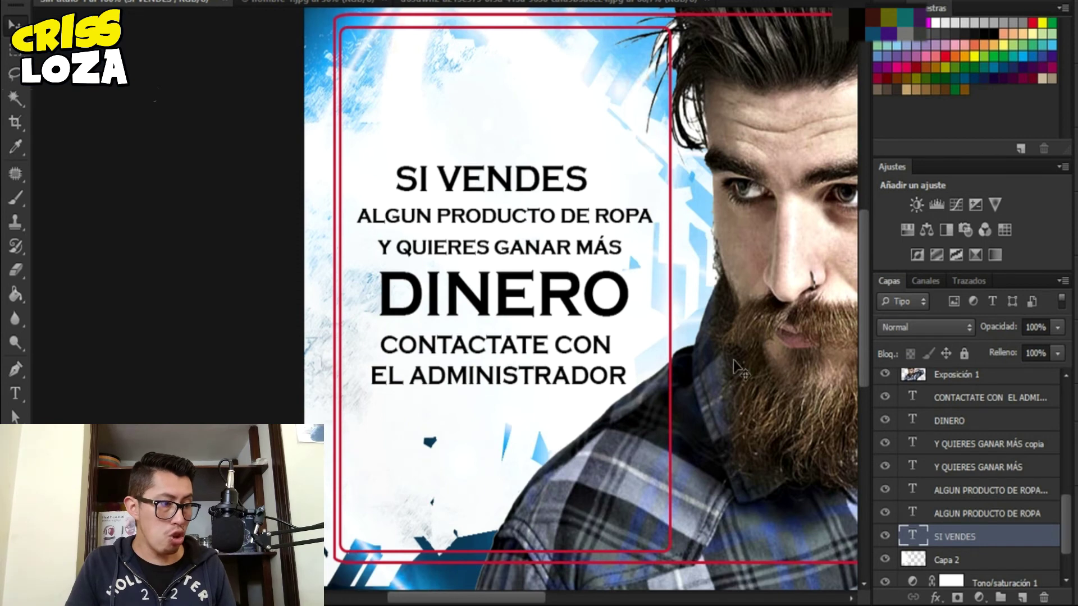
pyautogui.moveTo(554, 159); pyautogui.dragTo(561, 159)
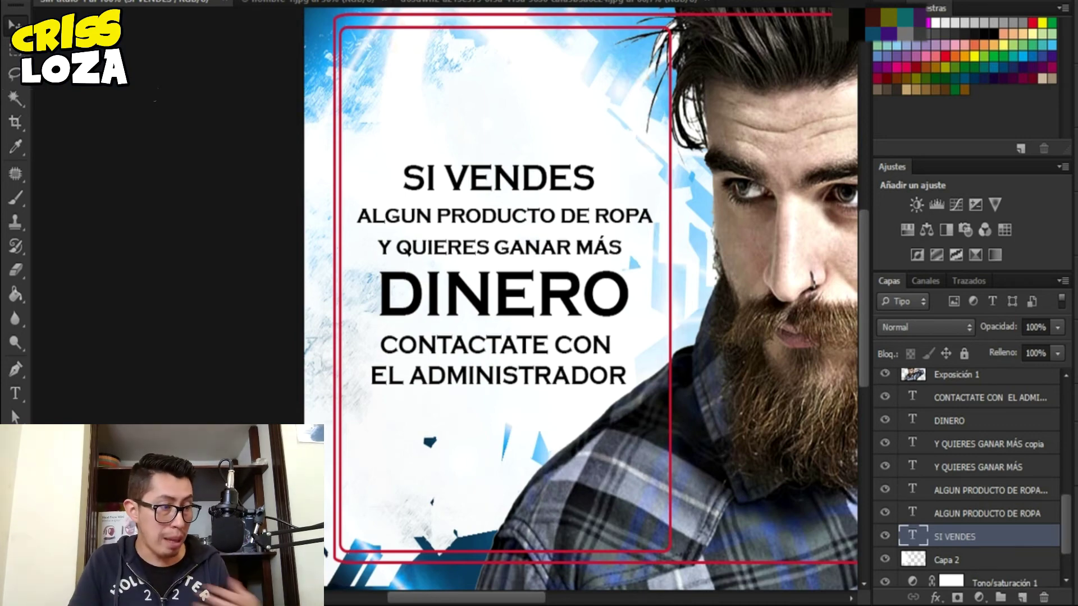
pyautogui.hotkey('ctrl', '-')
pyautogui.hotkey('ctrl', '-')
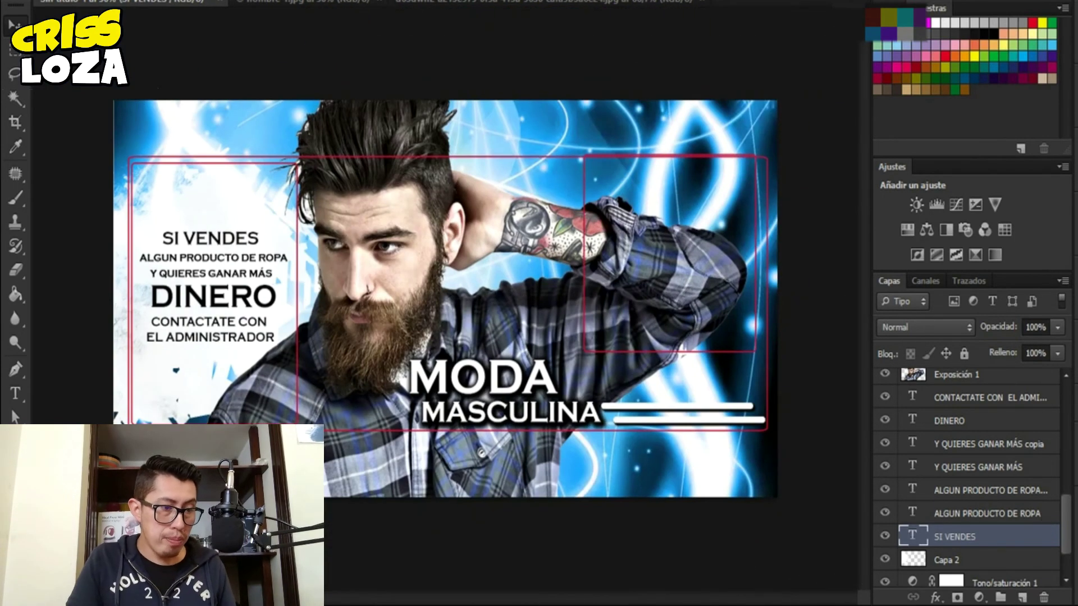
# - Show Rectángulo redondeado 3, hide the left frame Rectángulo redondeado 4, and select Rectángulo redondeado 3
pyautogui.scroll(5, 912, 397)
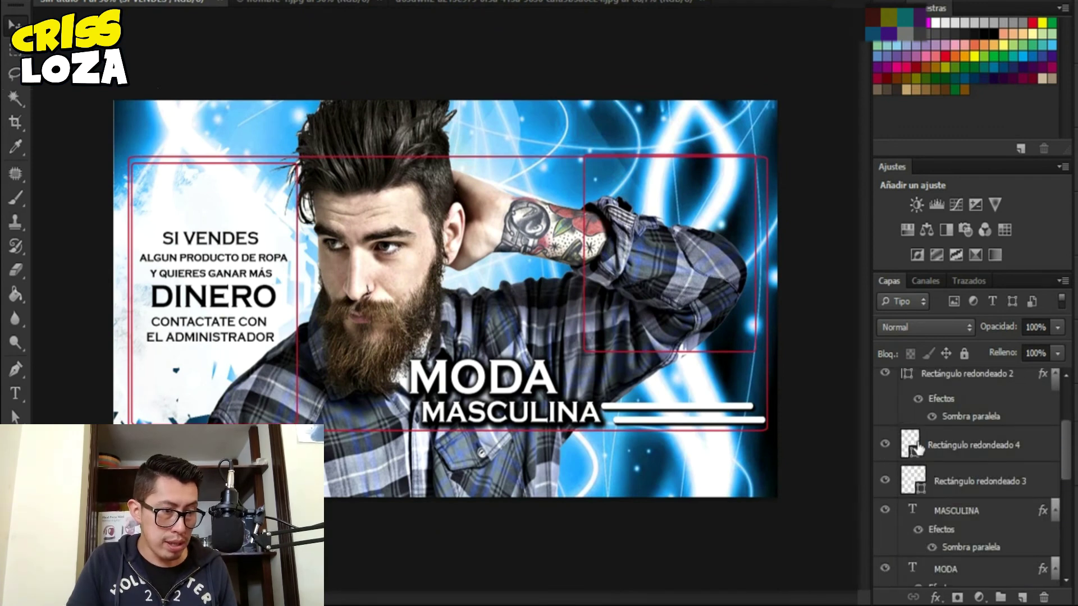
pyautogui.scroll(1, 902, 455)
pyautogui.scroll(-2, 904, 483)
pyautogui.click(885, 517)
pyautogui.click(885, 481)
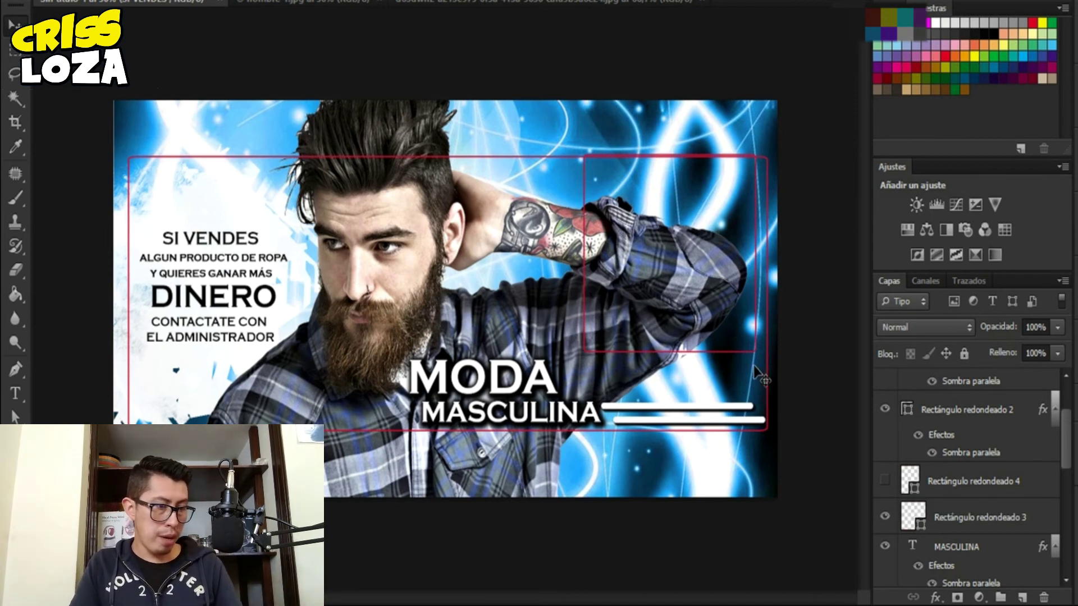
pyautogui.click(980, 522)
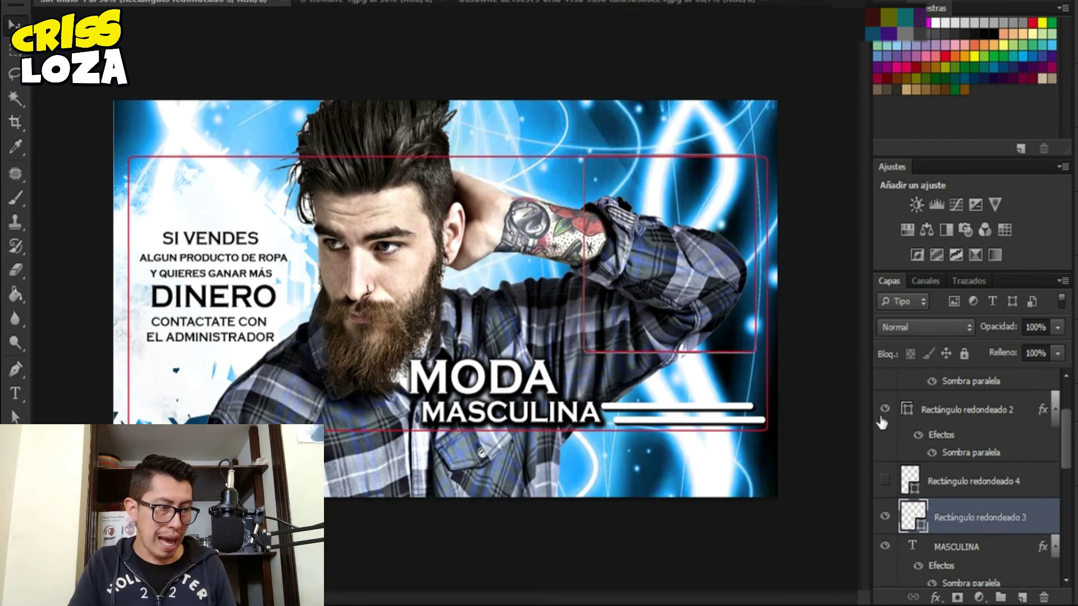
pyautogui.press('b')
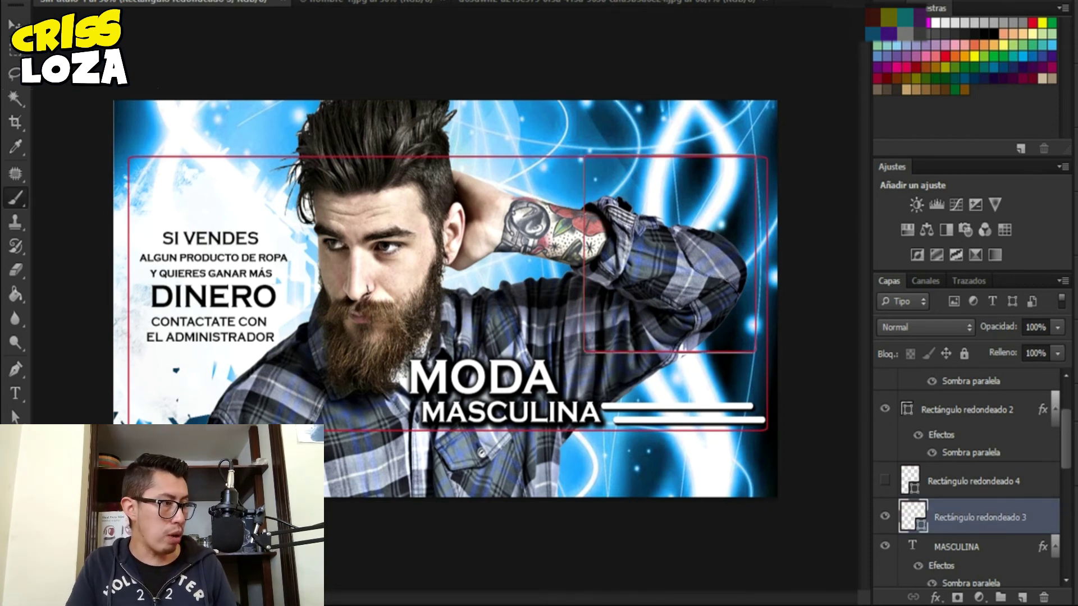
pyautogui.press('u')
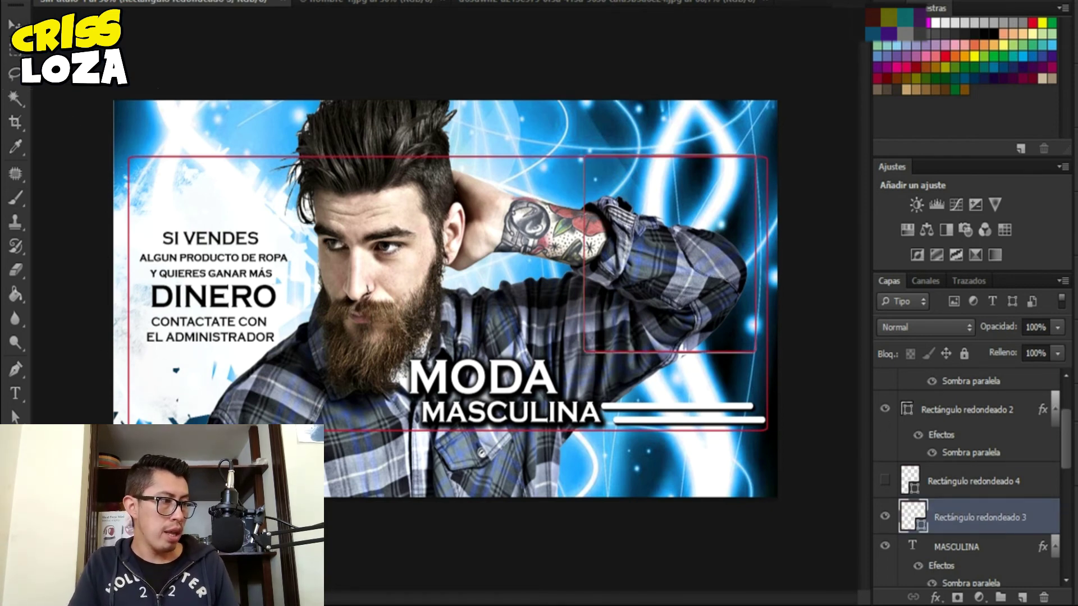
pyautogui.click(128, 2)
# - Fill the right box white and place the pasted QUISIERAS MODELAR text inside it
pyautogui.click(162, 7)
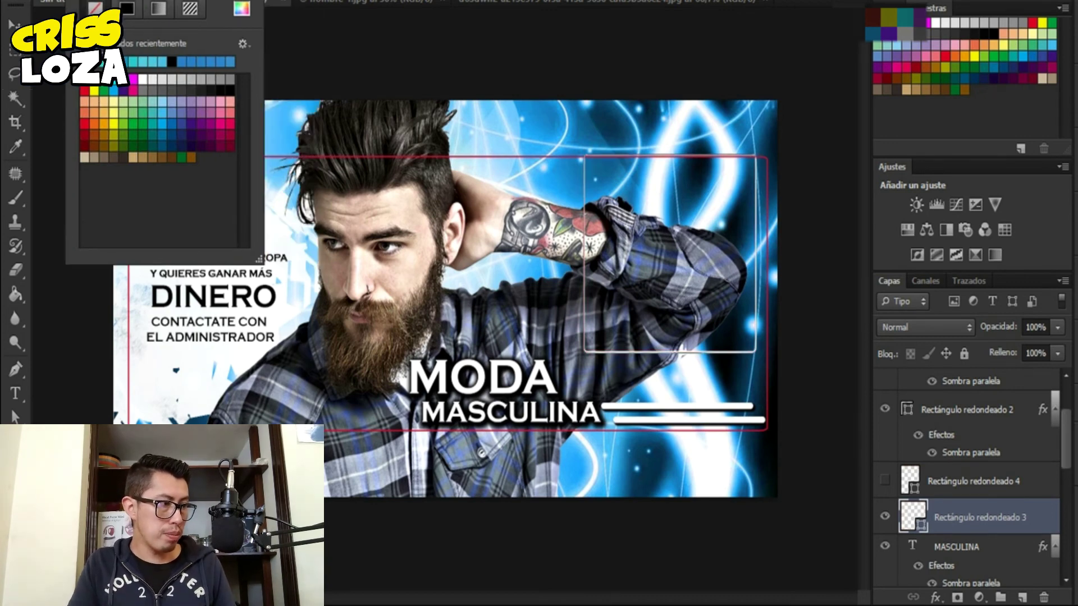
pyautogui.click(142, 79)
pyautogui.press('t')
pyautogui.click(492, 184)
pyautogui.write('QUISIERAS MODELAR')
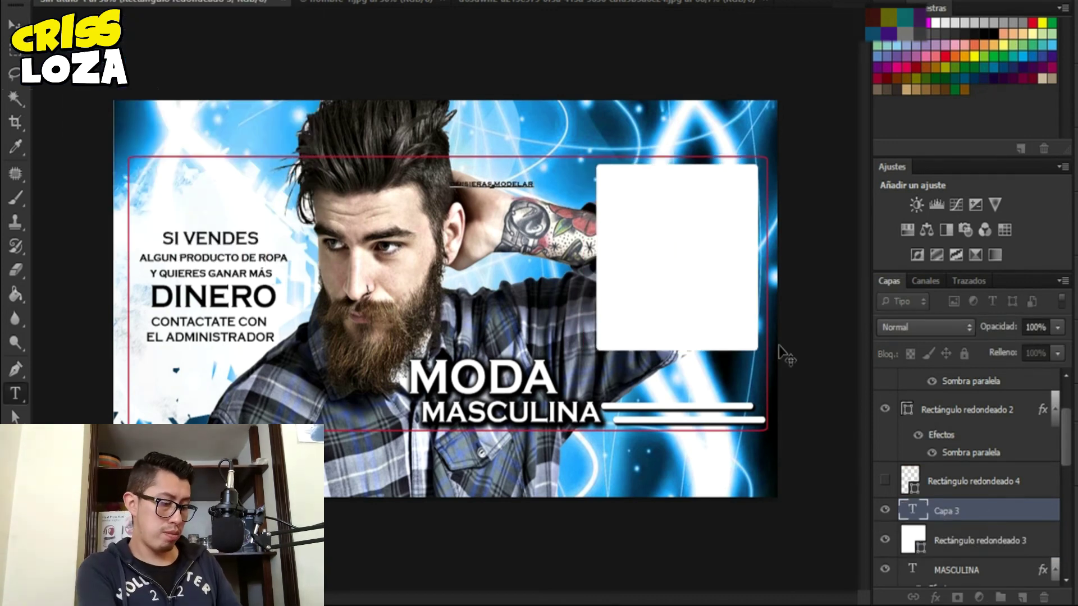
pyautogui.moveTo(508, 186); pyautogui.dragTo(687, 188)
pyautogui.hotkey('ctrl', 'Return')
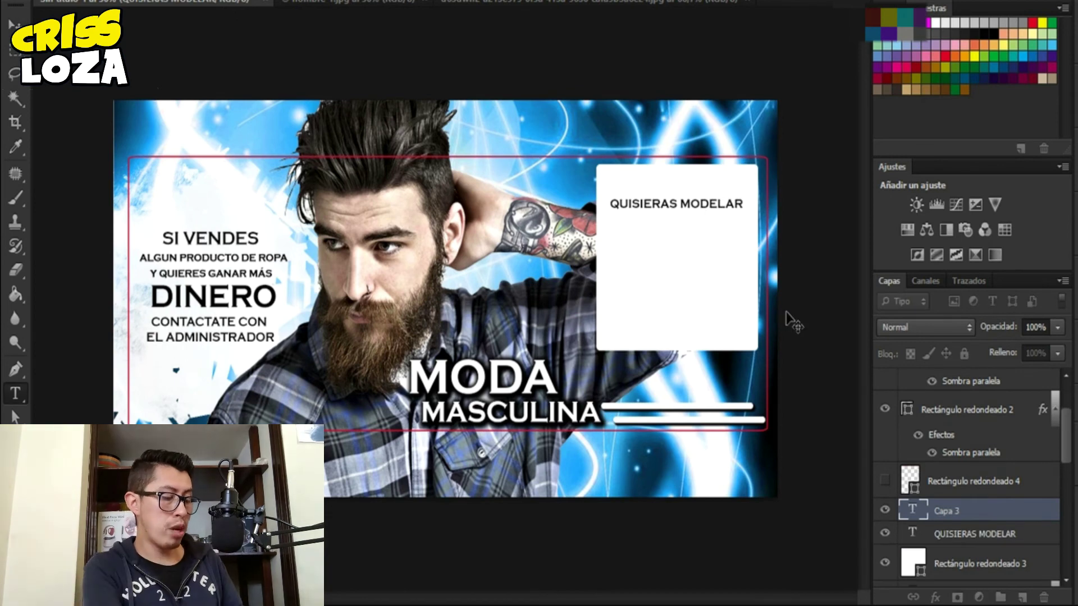
# - Add the lines NUESTRA and ROPA beneath QUISIERAS MODELAR
pyautogui.write('NUESTRA')
pyautogui.hotkey('ctrl', 'j')
pyautogui.moveTo(677, 226); pyautogui.dragTo(676, 268)
pyautogui.doubleClick(677, 268)
pyautogui.write('ROPA')
pyautogui.hotkey('ctrl', 'Return')
# - Add a smaller CONTACTANOS! line and a contact phone number below it
pyautogui.hotkey('ctrl', 'j')
pyautogui.write('CONTACTANOS!')
pyautogui.moveTo(769, 337); pyautogui.dragTo(664, 309)
pyautogui.hotkey('ctrl', 'Return')
pyautogui.hotkey('ctrl', 'j')
pyautogui.hotkey('ctrl', 'Return')
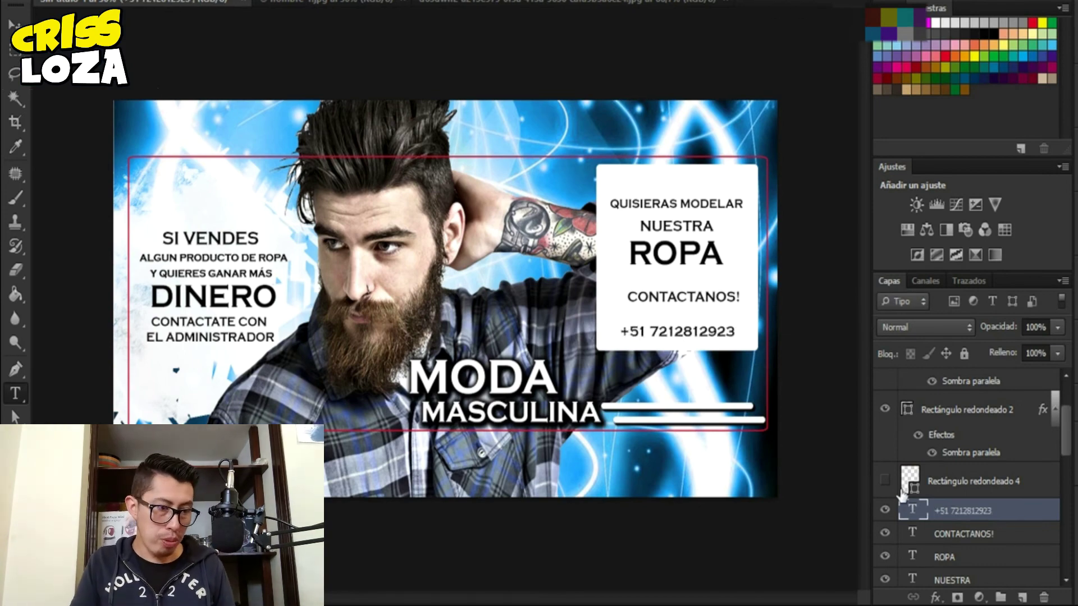
# - Select a layer and set up the Eraser with a large grunge brush
pyautogui.click(965, 409)
pyautogui.press('e')
pyautogui.rightClick(449, 223)
pyautogui.click(561, 393)
# - Erase a torn edge into Rectángulo redondeado 3's left side with a grunge brush
pyautogui.press('Return')
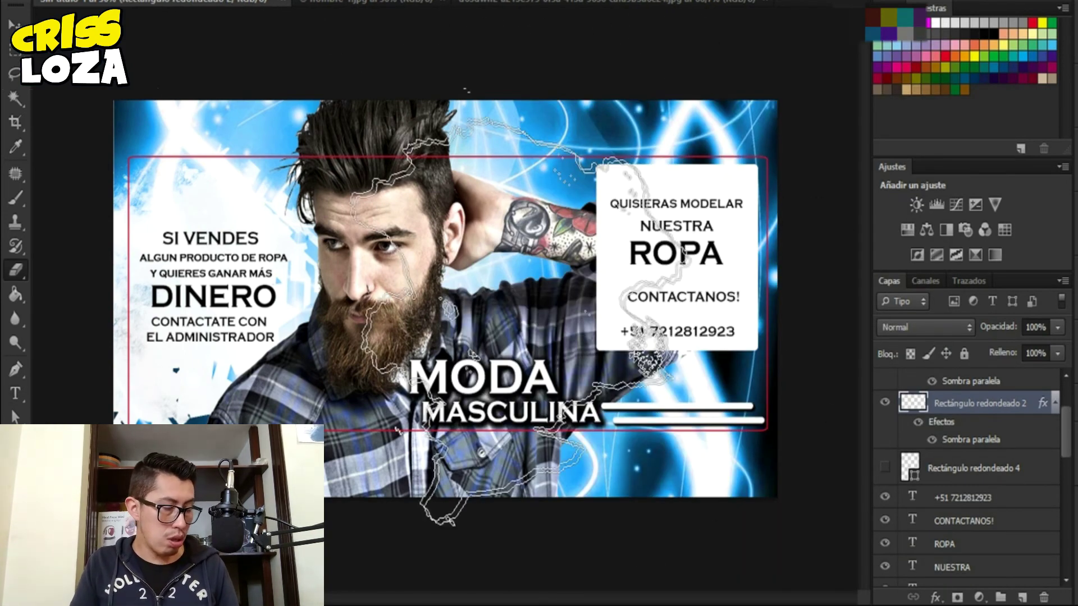
pyautogui.scroll(-5, 965, 477)
pyautogui.click(976, 445)
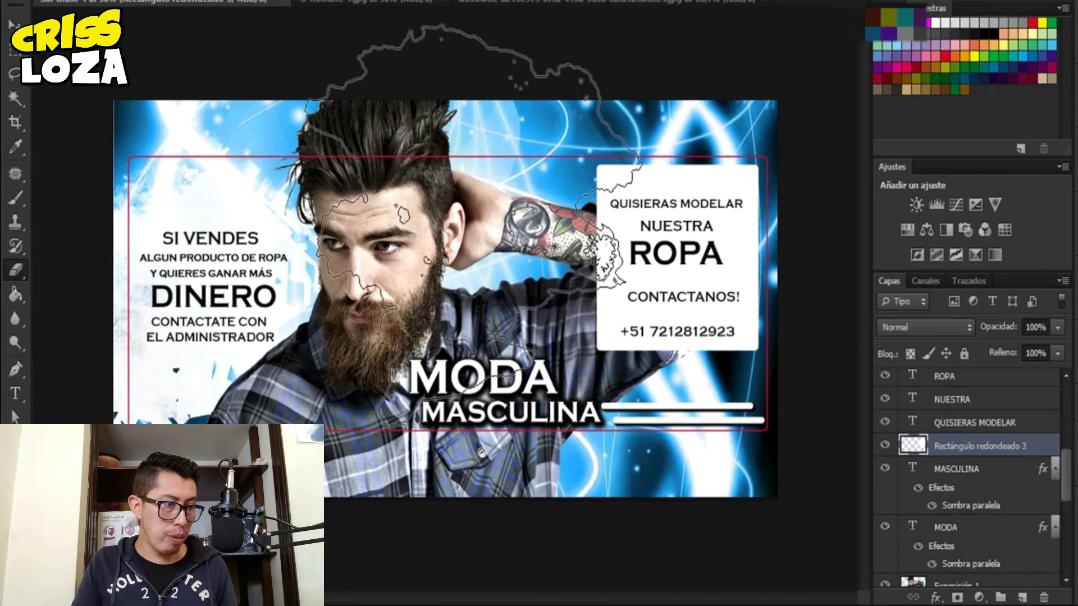
pyautogui.click(47, 2)
pyautogui.click(61, 169)
pyautogui.press('Return')
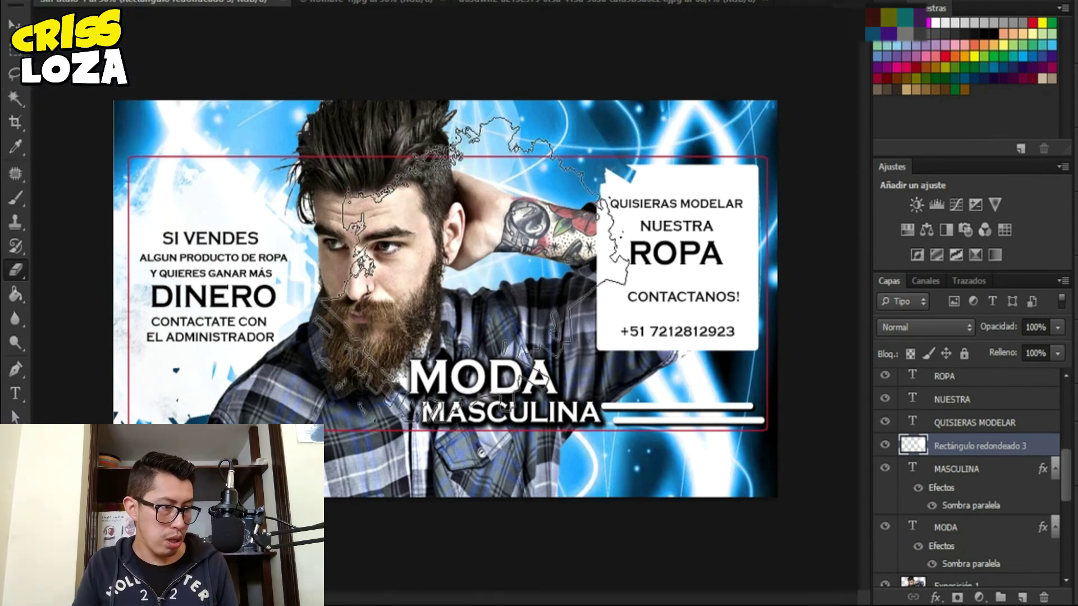
pyautogui.click(662, 253)
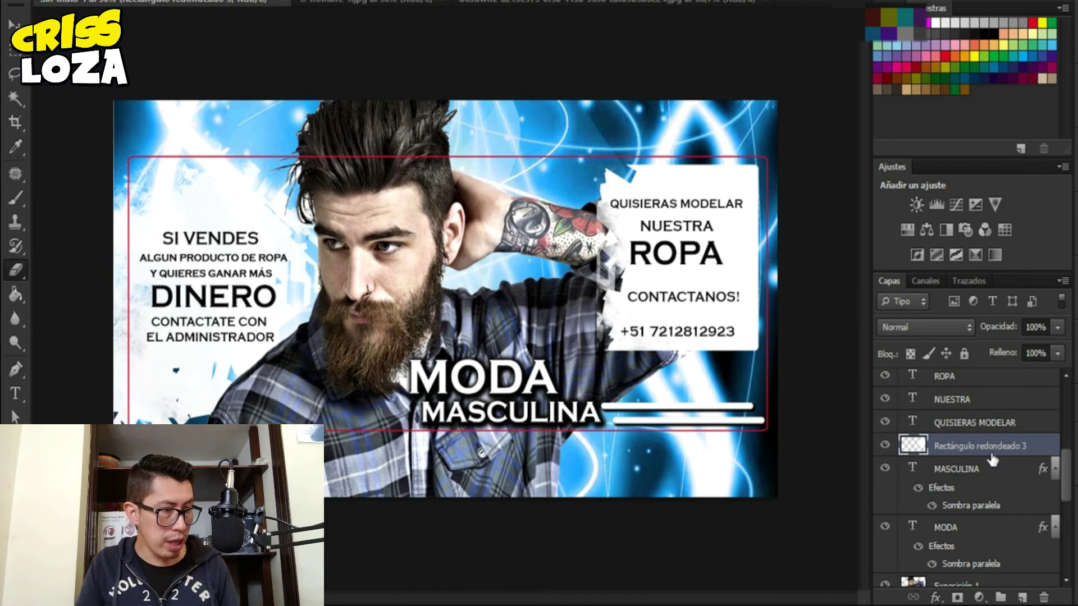
# - Add a drop shadow to the box with opacity 100%
pyautogui.click(932, 597)
pyautogui.click(974, 209)
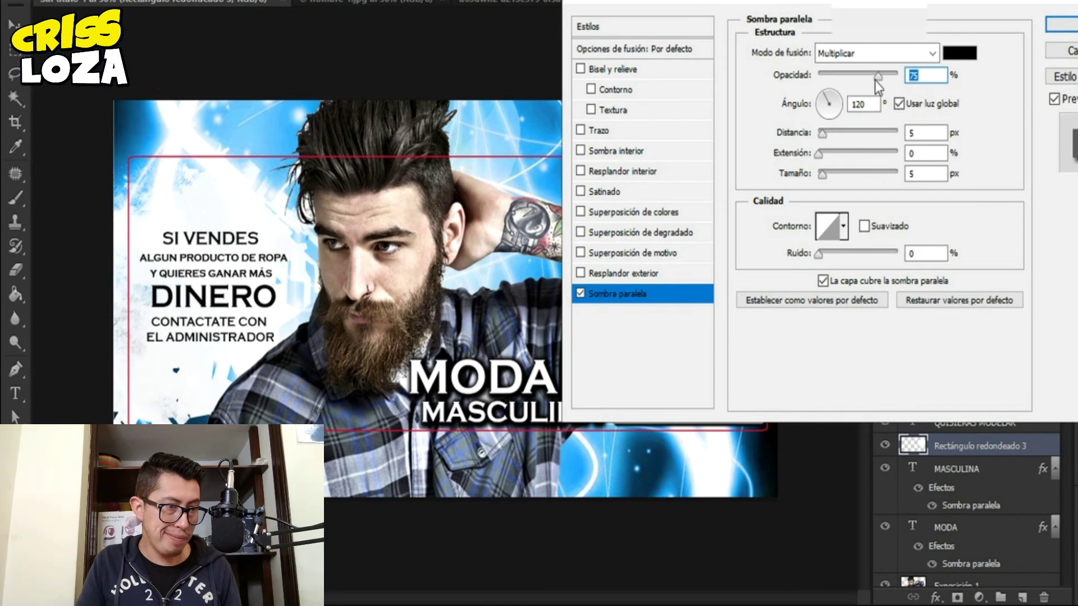
pyautogui.moveTo(875, 79); pyautogui.dragTo(1002, 114)
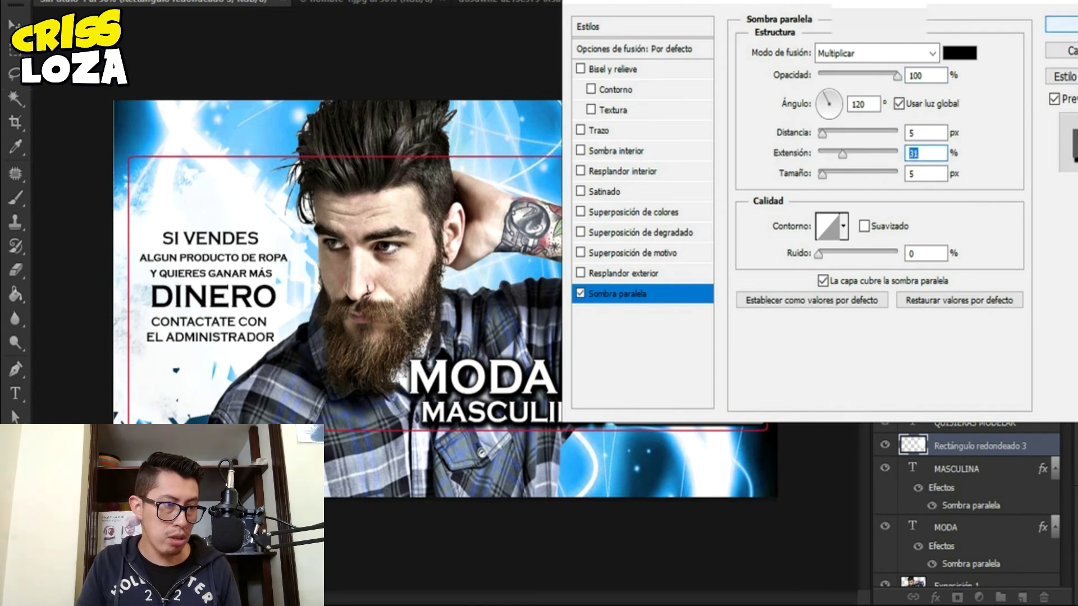
# - Apply the drop shadow, then clean the torn left edge with a hard round eraser
pyautogui.click(1064, 25)
pyautogui.rightClick(551, 330)
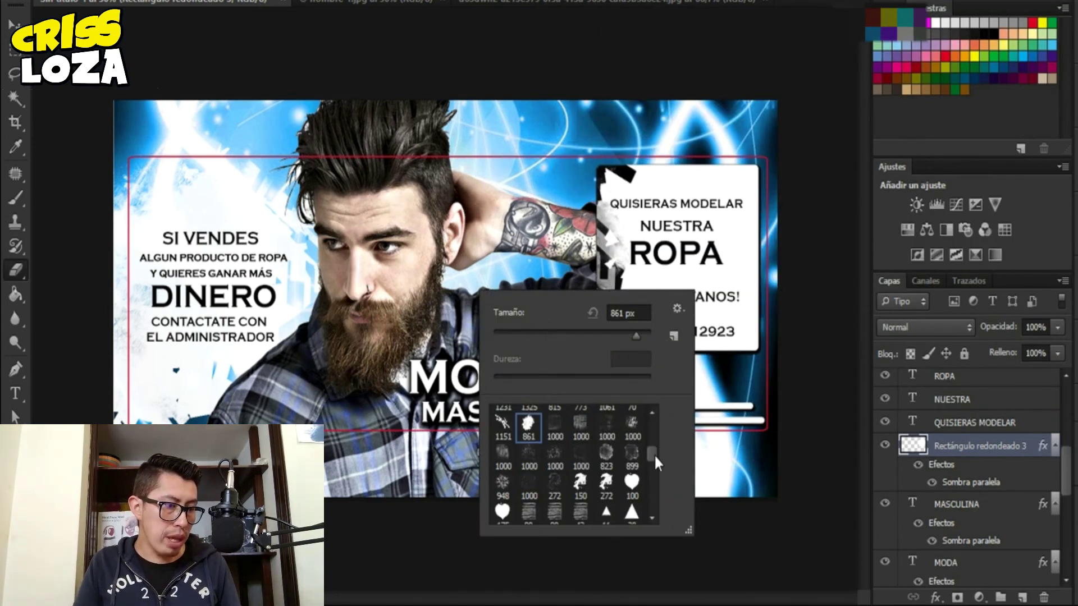
pyautogui.moveTo(654, 457); pyautogui.dragTo(657, 418)
pyautogui.click(539, 429)
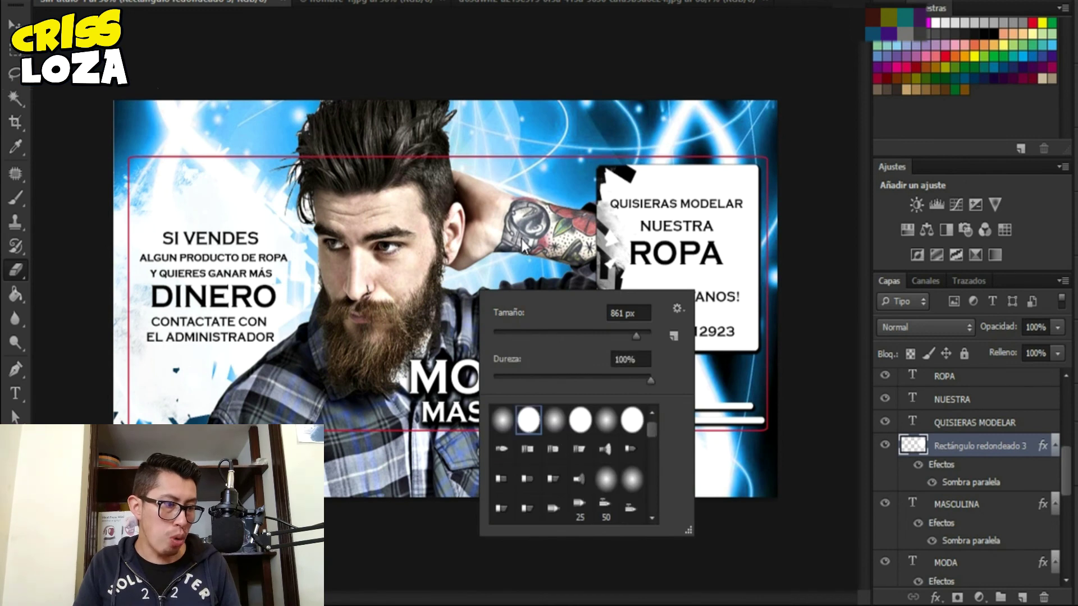
pyautogui.press('Return')
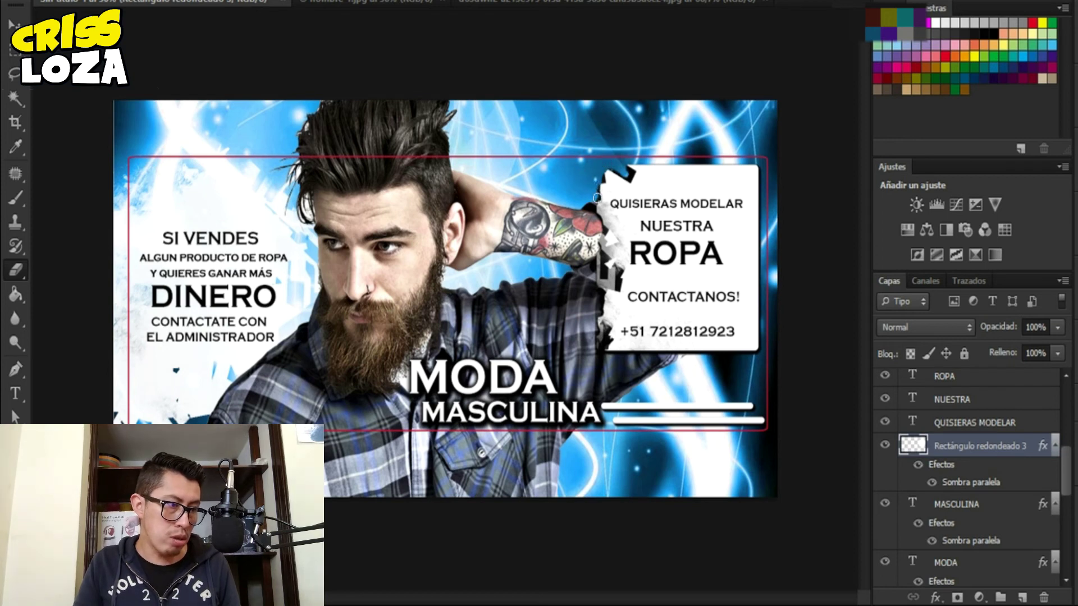
pyautogui.moveTo(612, 274)
pyautogui.mouseDown()
pyautogui.moveTo(595, 273)
pyautogui.moveTo(598, 255)
pyautogui.mouseUp()
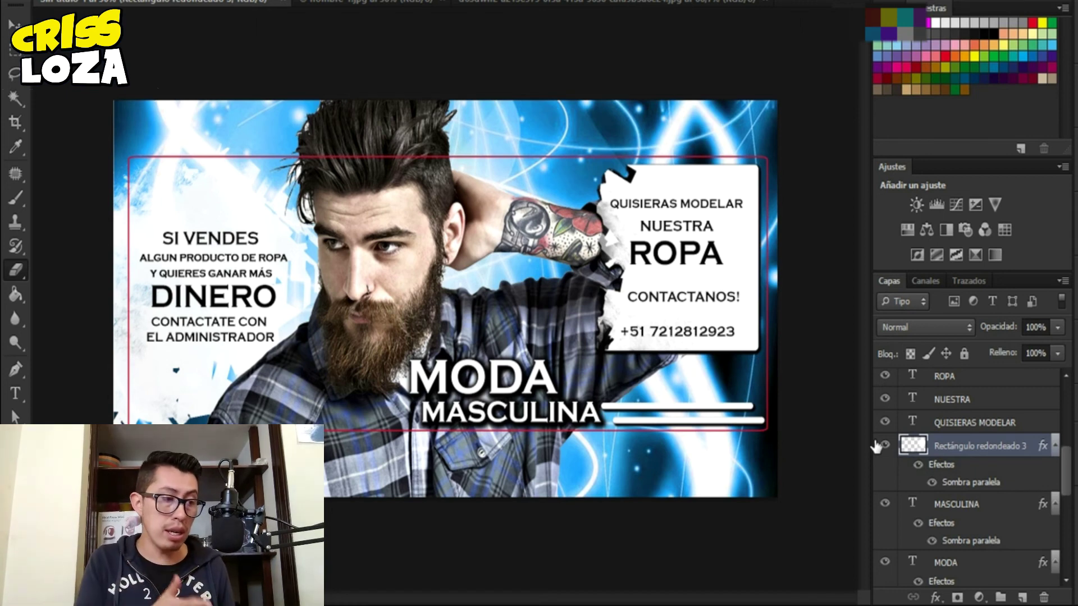
pyautogui.scroll(-5, 878, 446)
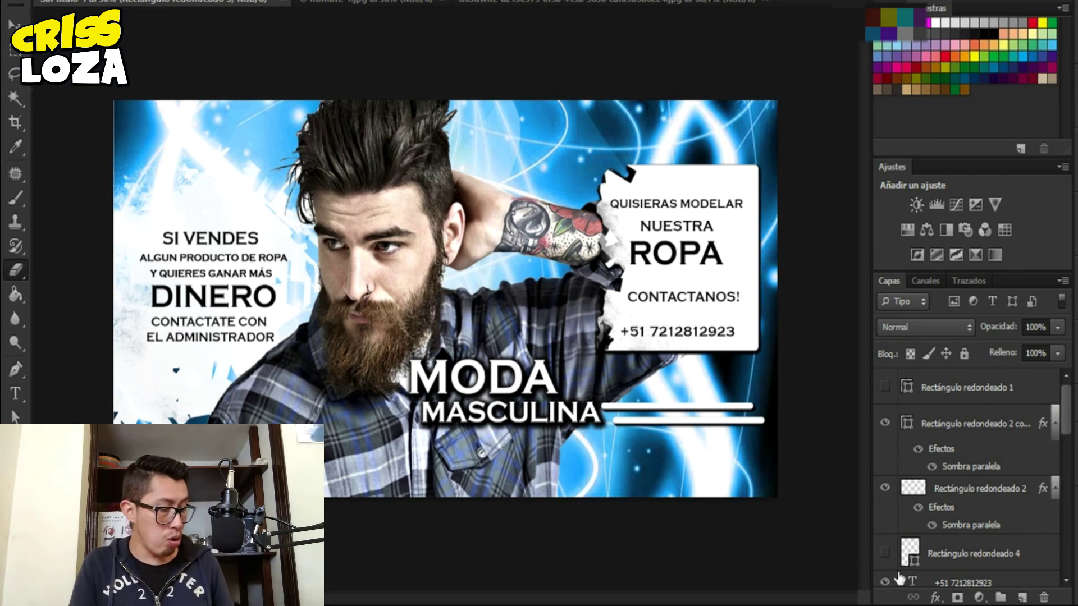
# - Save the cover as PNG, overwriting the existing MODA MASCULINA file
pyautogui.hotkey('shift', 'ctrl', 's')
pyautogui.click(692, 376)
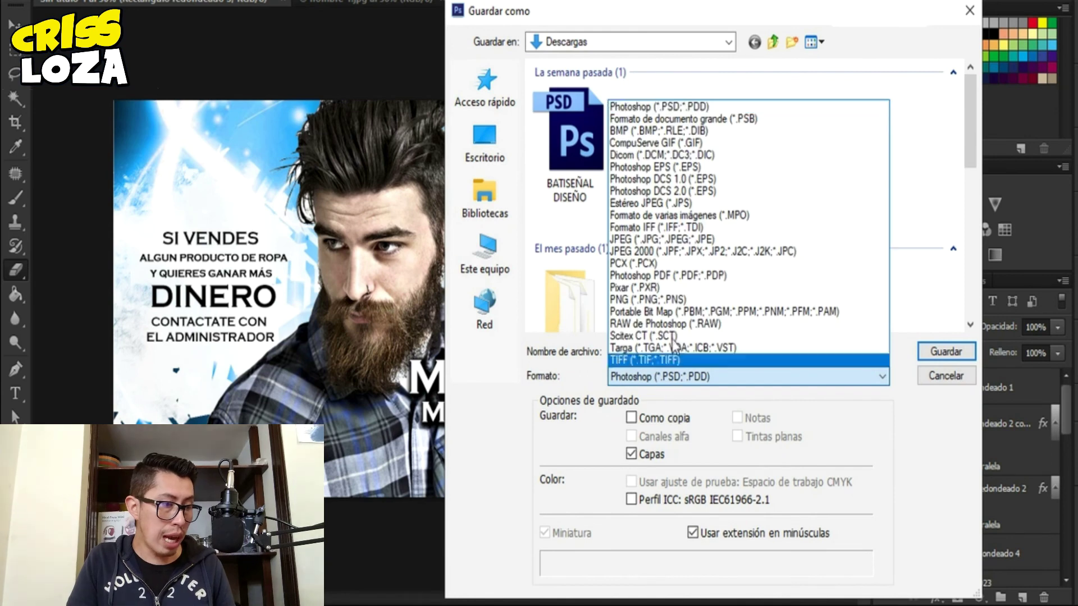
pyautogui.click(691, 299)
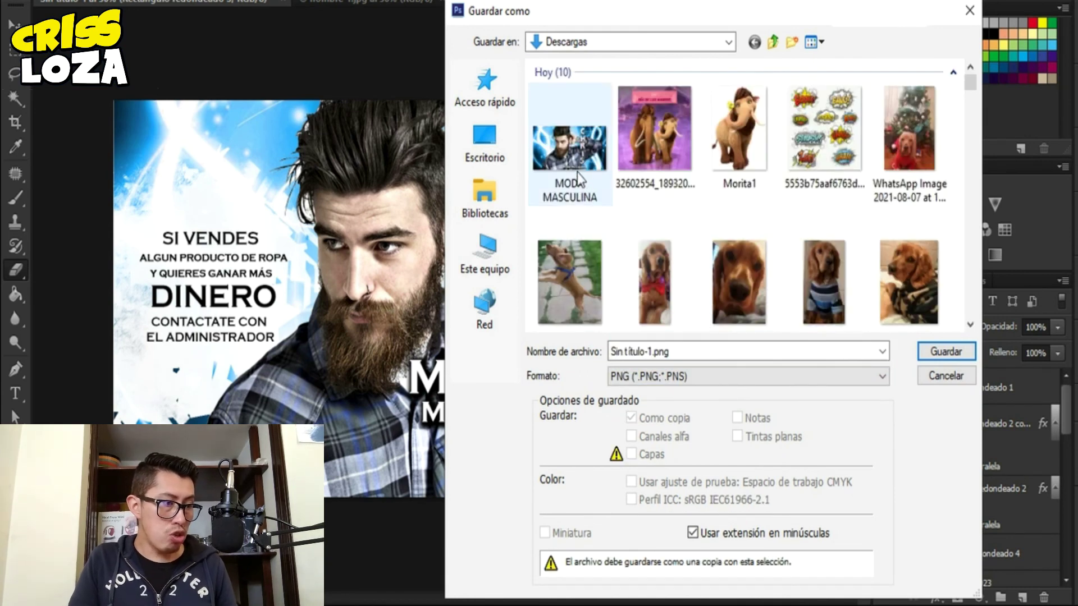
pyautogui.doubleClick(572, 179)
pyautogui.click(472, 204)
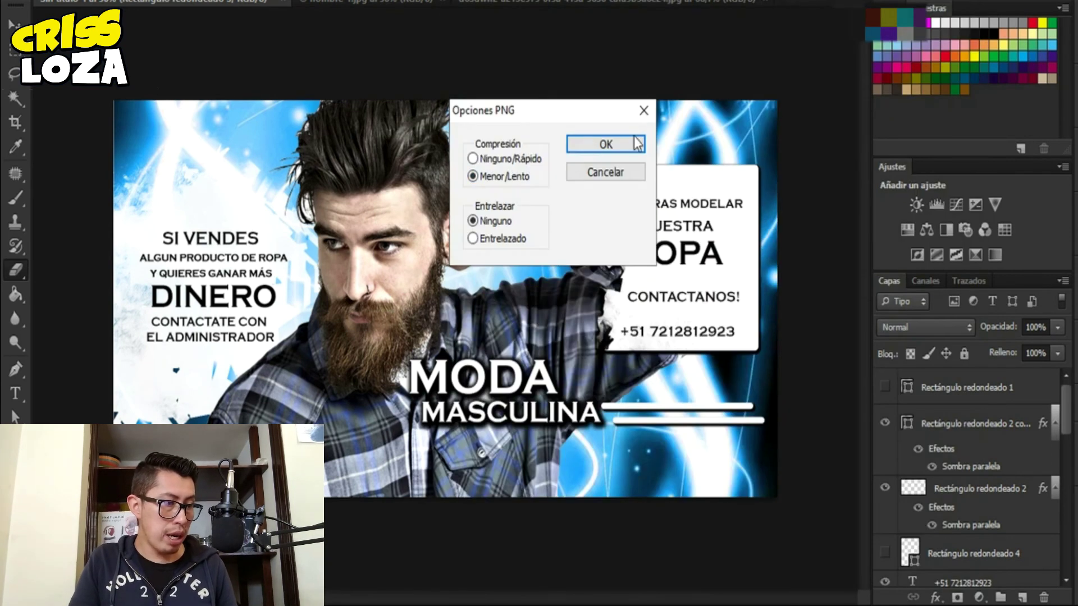
pyautogui.click(598, 144)
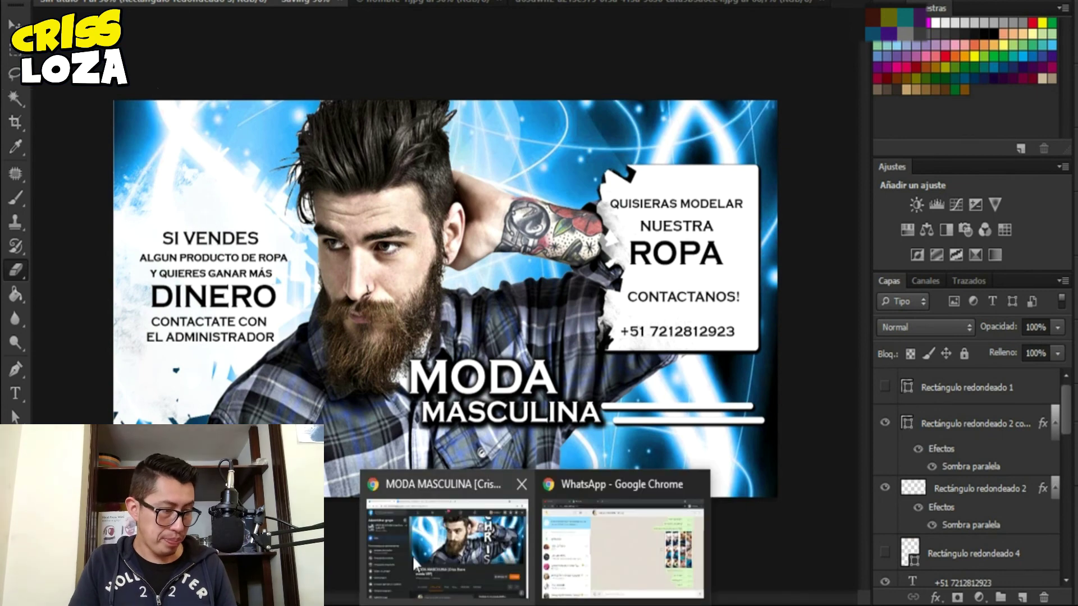
pyautogui.click(412, 554)
# - Upload the MODA MASCULINA PNG as the group cover, nudge it down slightly, and save
pyautogui.click(1010, 343)
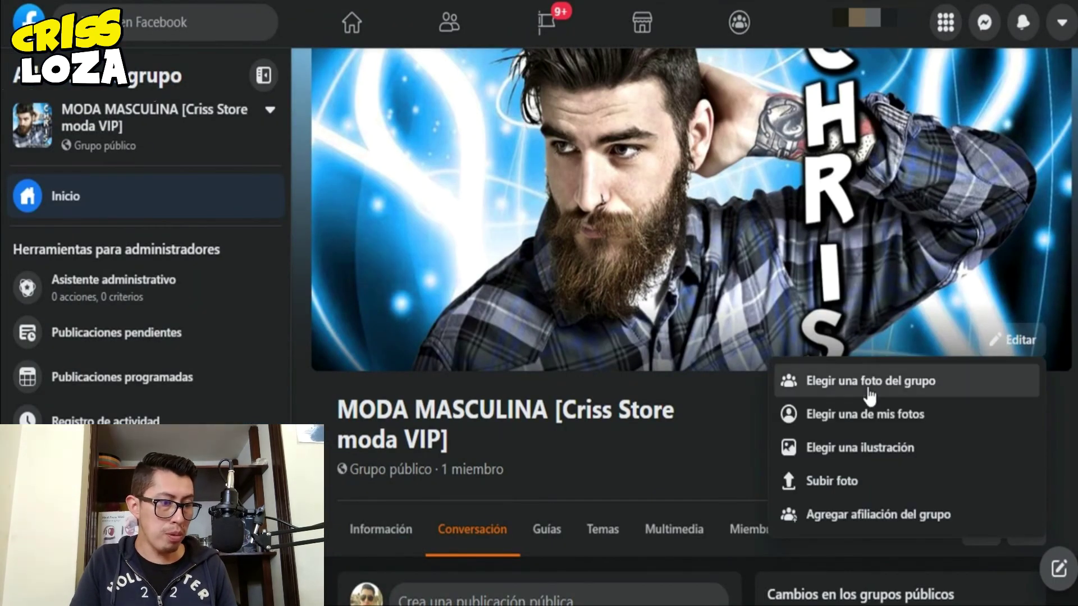
pyautogui.click(854, 478)
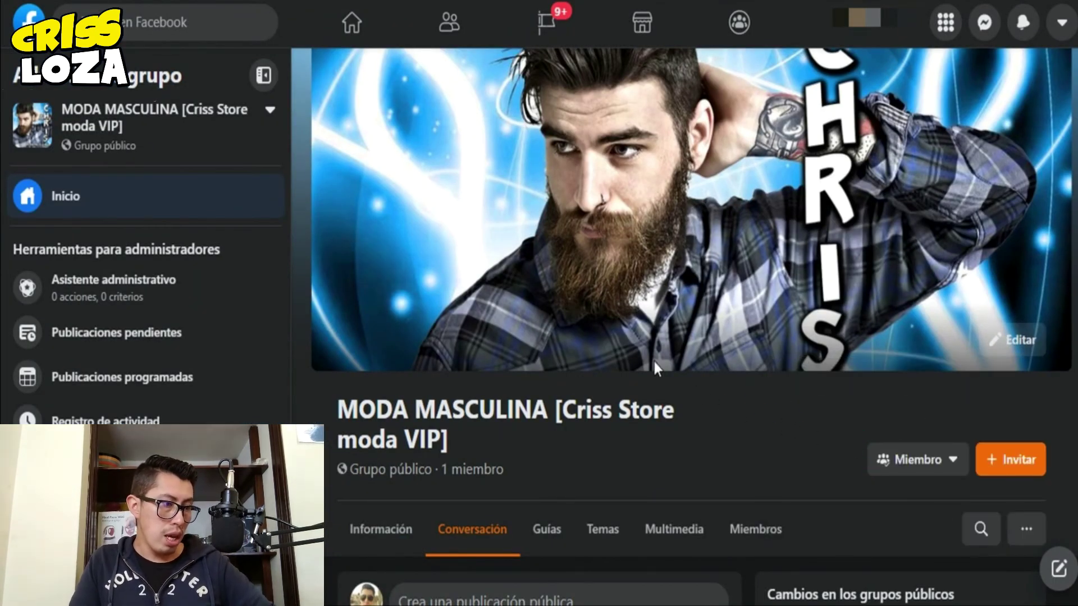
pyautogui.doubleClick(190, 110)
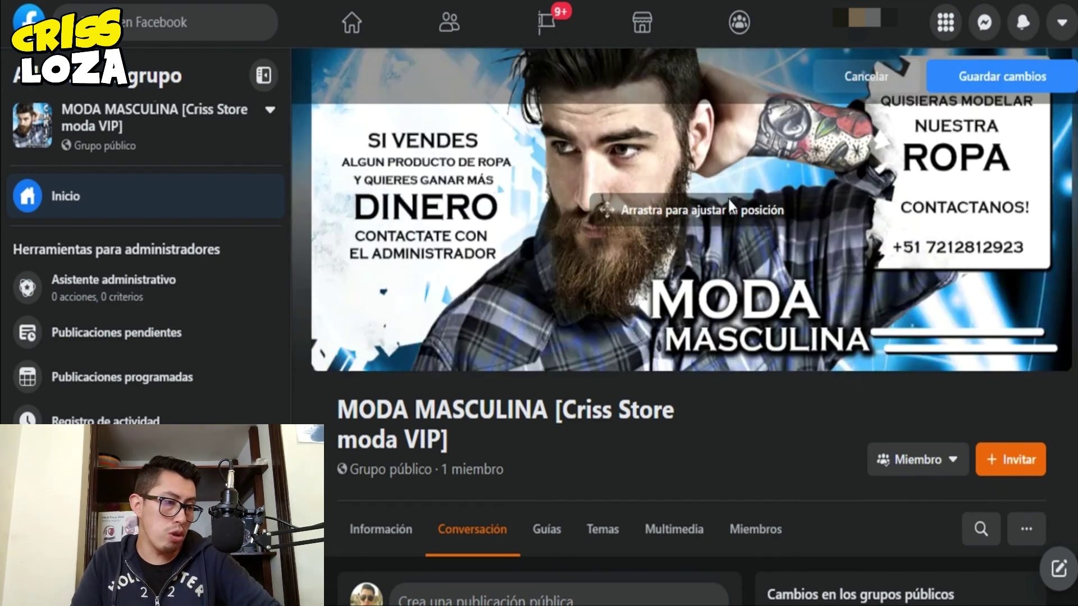
pyautogui.moveTo(882, 214); pyautogui.dragTo(882, 218)
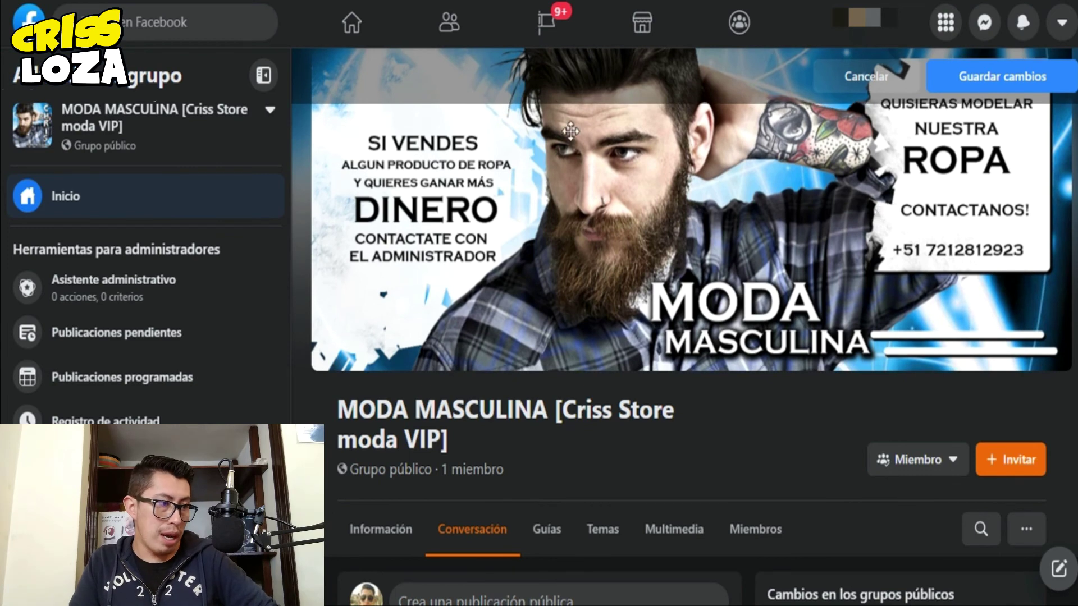
pyautogui.click(1023, 80)
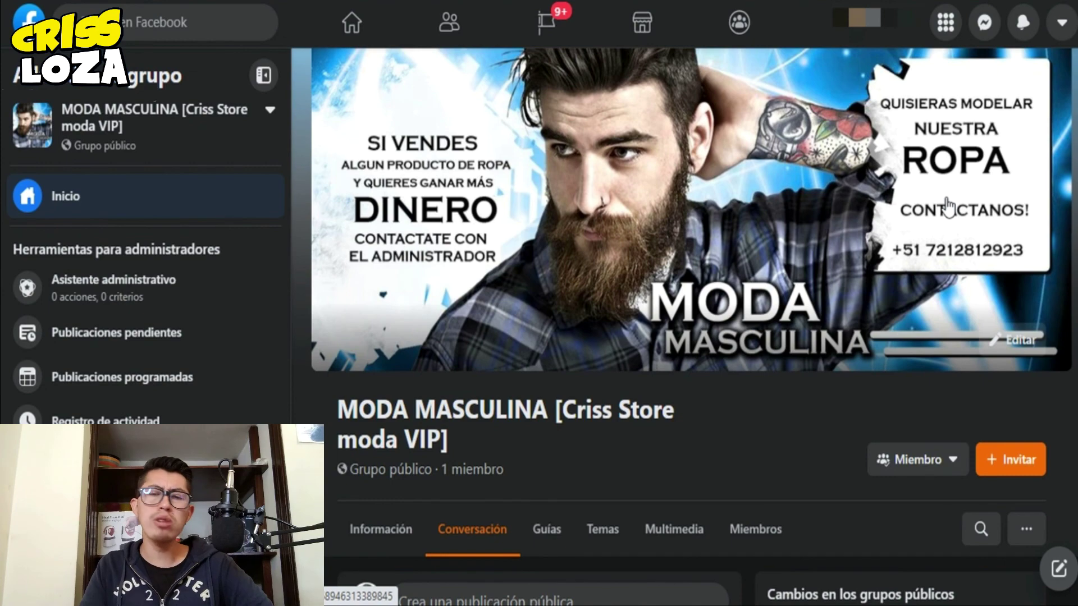
pyautogui.scroll(-10, 944, 210)
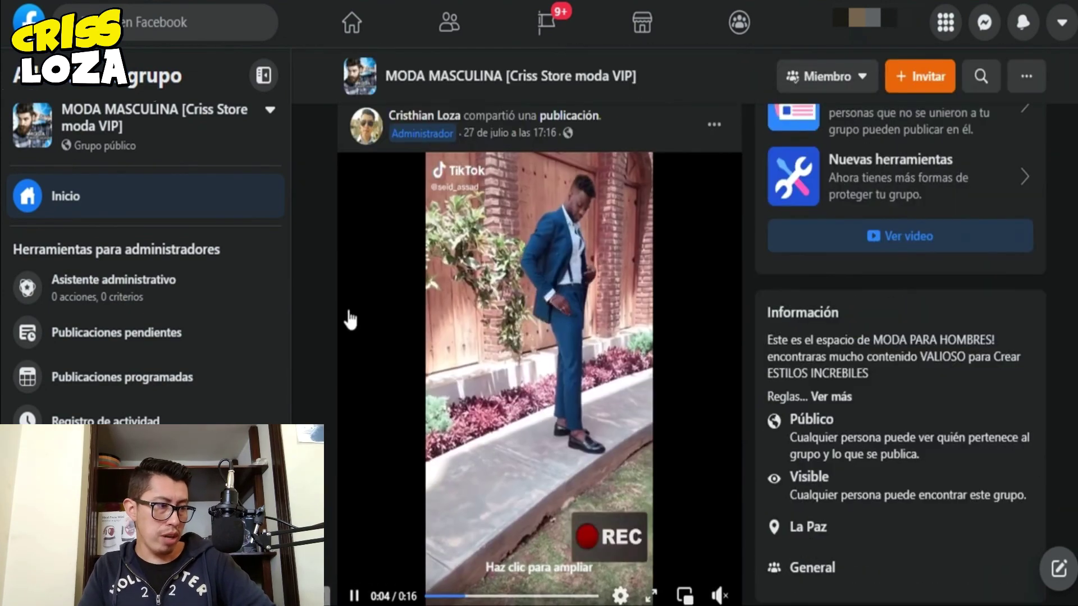
pyautogui.scroll(-15, 349, 320)
pyautogui.scroll(-5, 424, 288)
pyautogui.scroll(15, 425, 287)
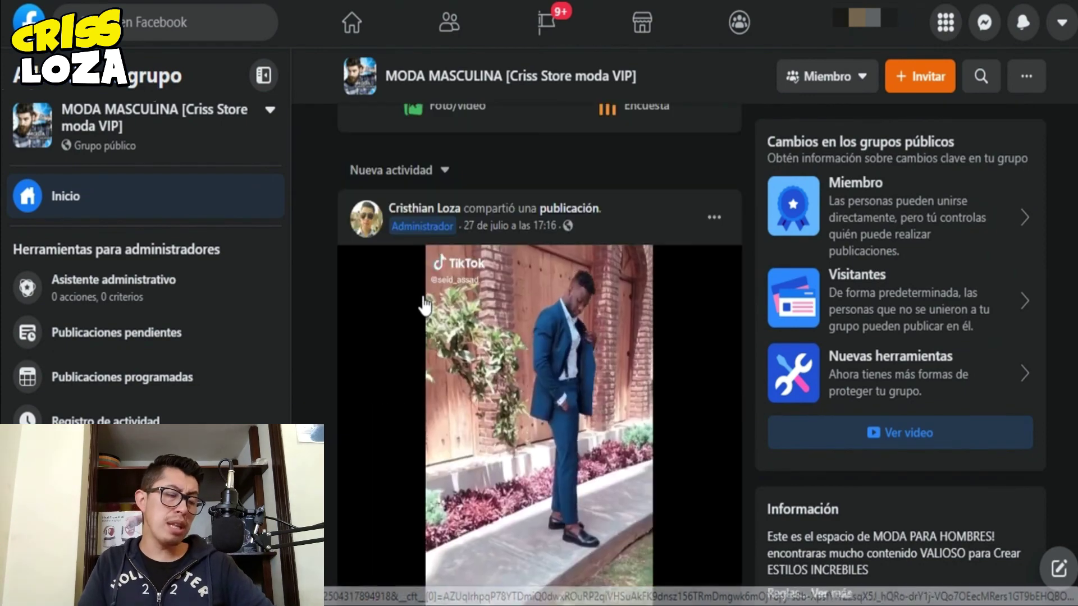
pyautogui.scroll(10, 425, 305)
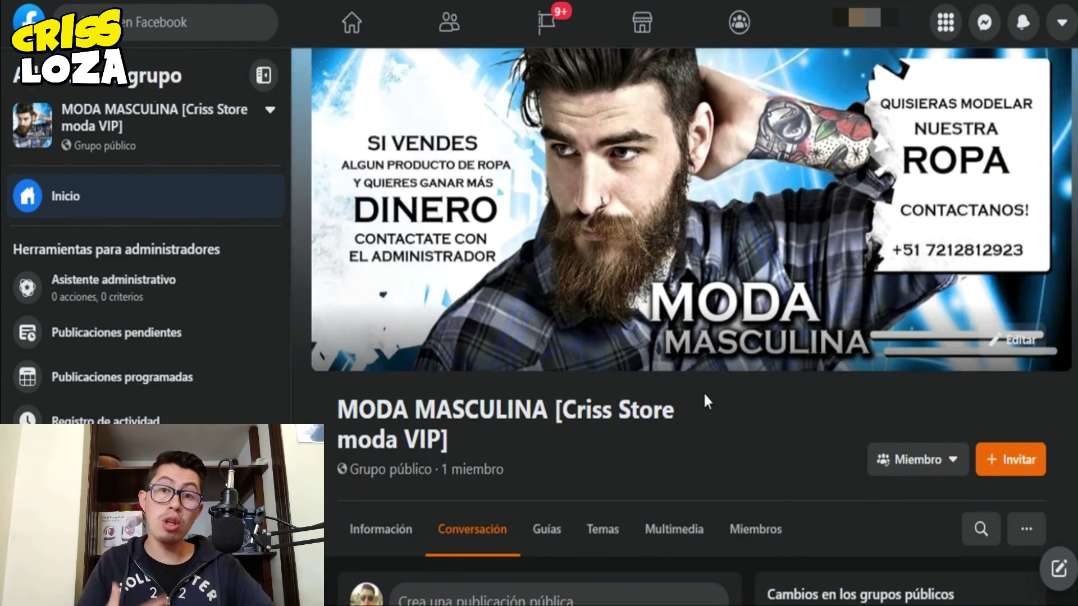